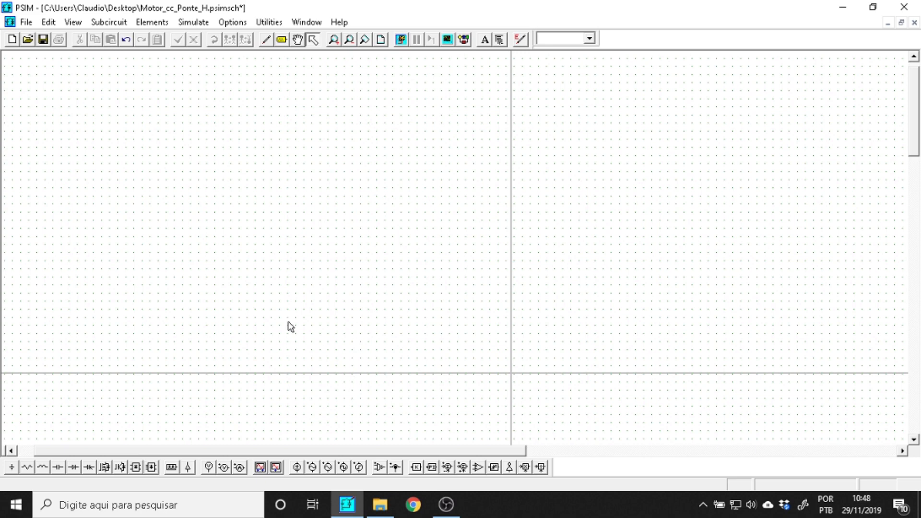
# Save the schematic and place a comparator in the lower-left area of the empty sheet.
pyautogui.click(43, 40)
pyautogui.click(169, 22)
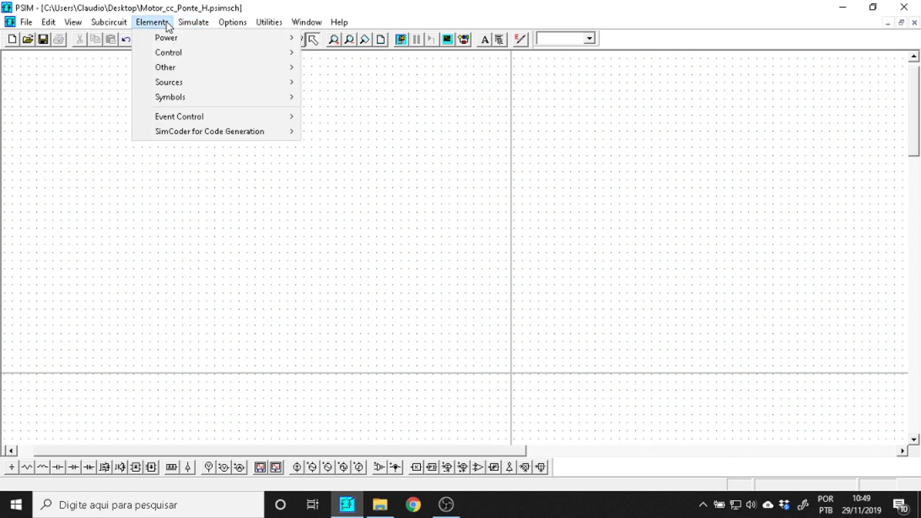
pyautogui.click(167, 23)
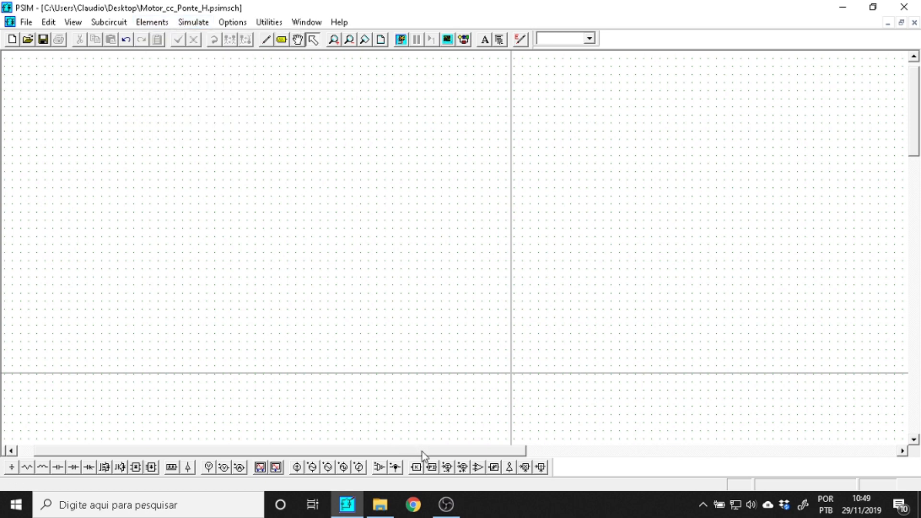
pyautogui.click(478, 467)
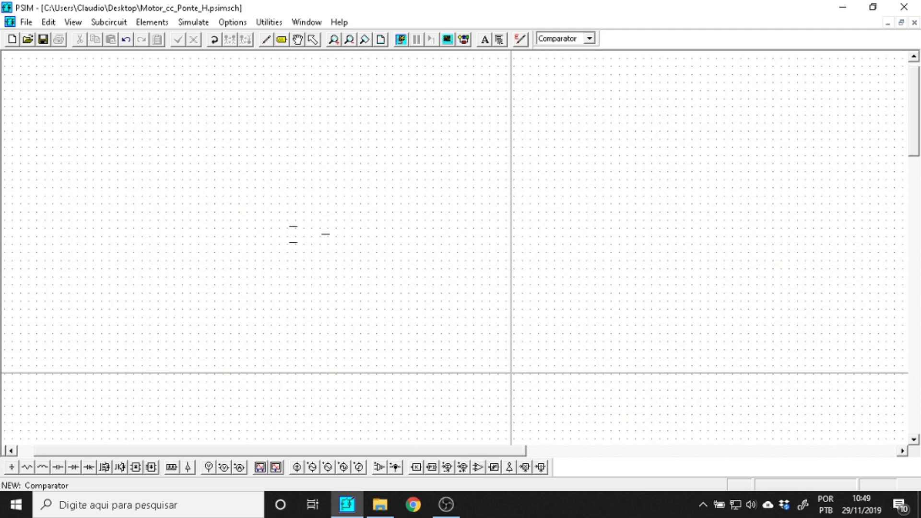
pyautogui.click(154, 317)
pyautogui.press('Escape')
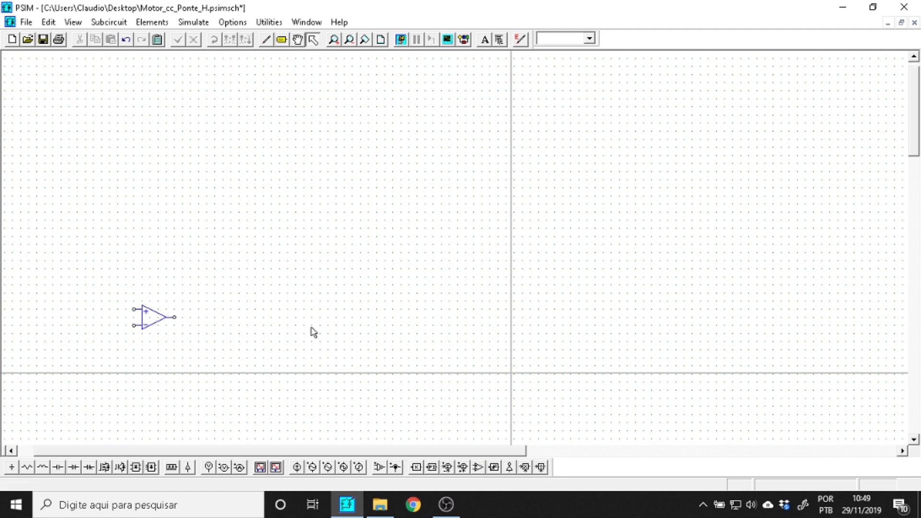
# Add a triangular-wave voltage source below the comparator and move it left so it stays wired to the minus input.
pyautogui.click(328, 467)
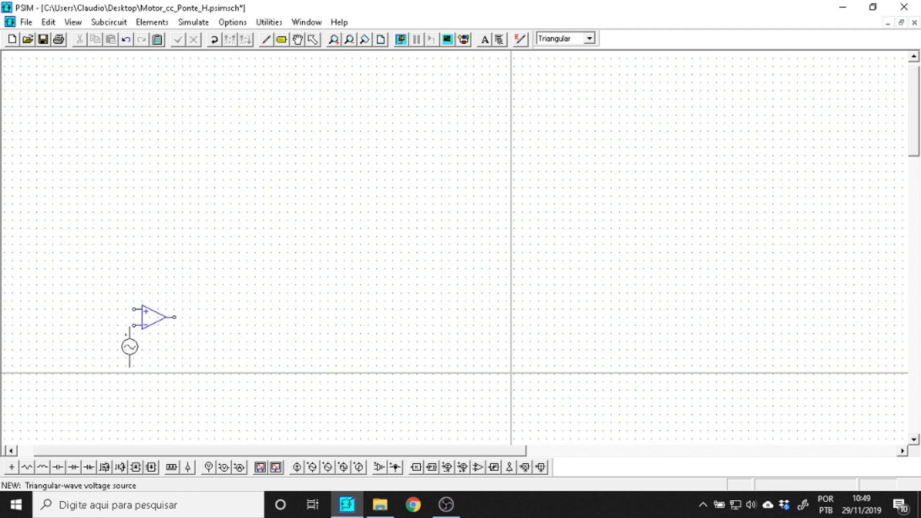
pyautogui.click(136, 347)
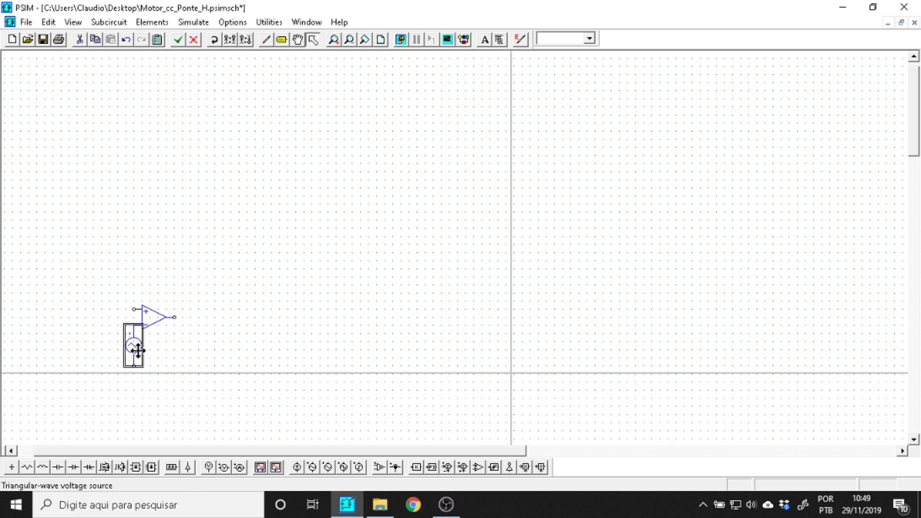
pyautogui.moveTo(138, 350); pyautogui.dragTo(122, 350)
pyautogui.click(179, 373)
# Place a DC voltage source beside the triangular source, remove the extra copy, and draw a wire from the comparator's plus input.
pyautogui.click(297, 467)
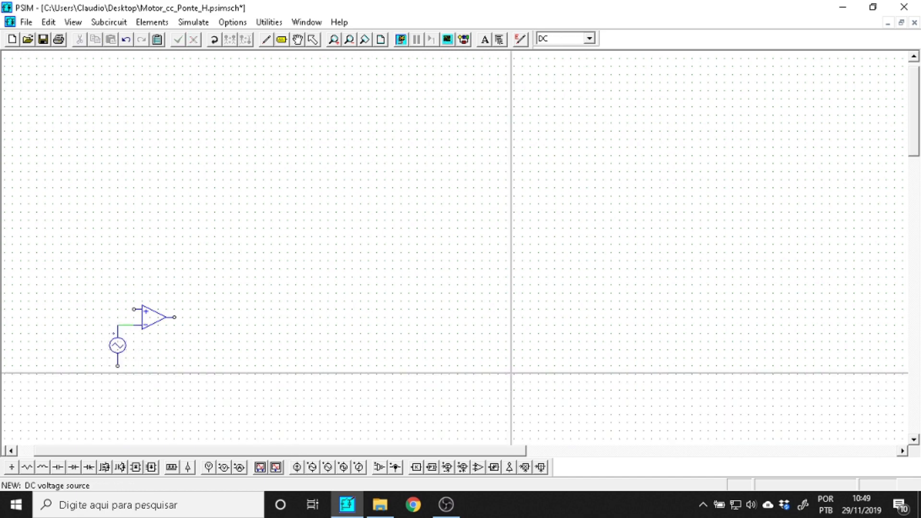
pyautogui.press('Escape')
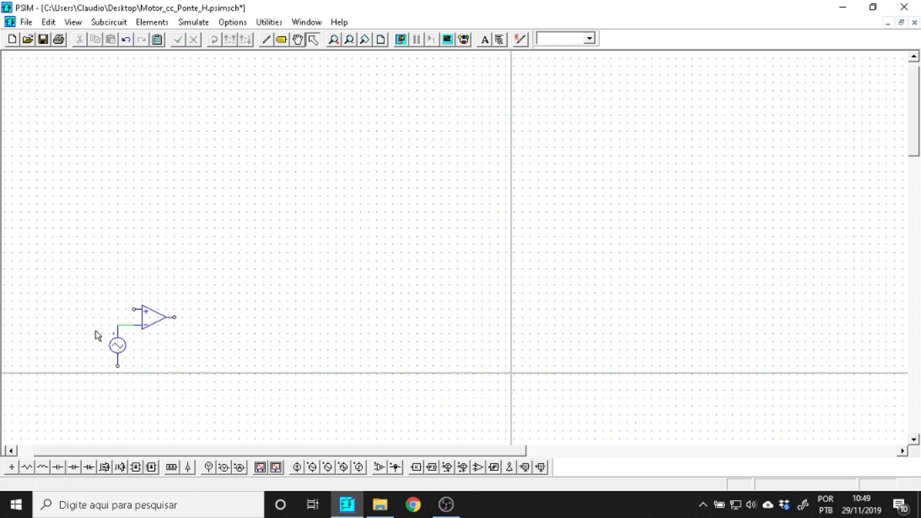
pyautogui.click(297, 467)
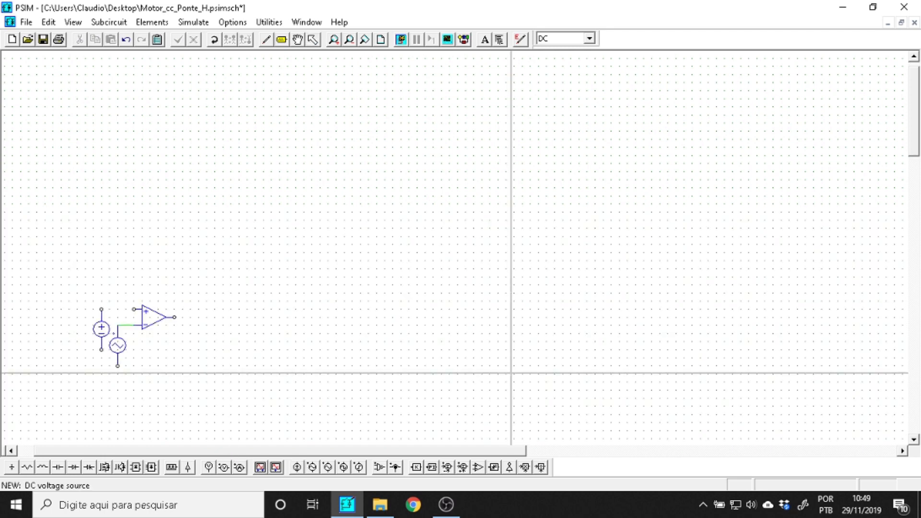
pyautogui.click(226, 377)
pyautogui.click(223, 378)
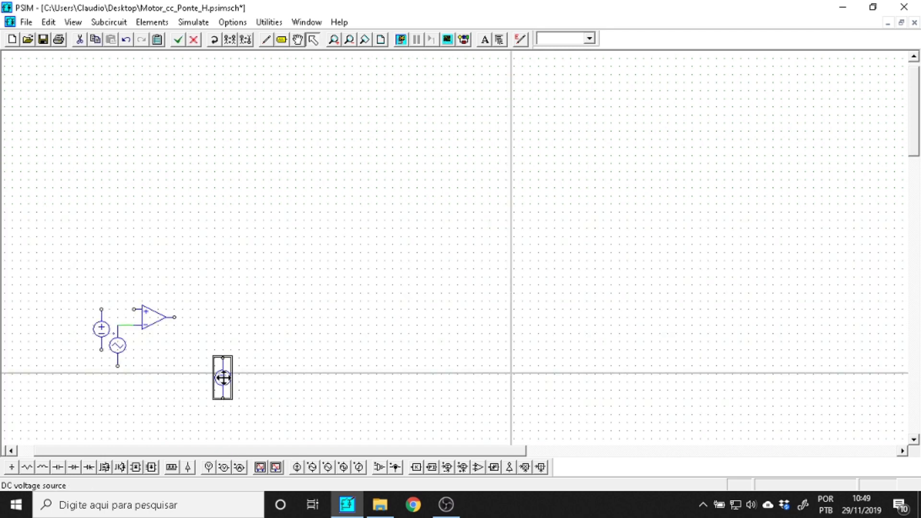
pyautogui.press('Delete')
pyautogui.click(266, 40)
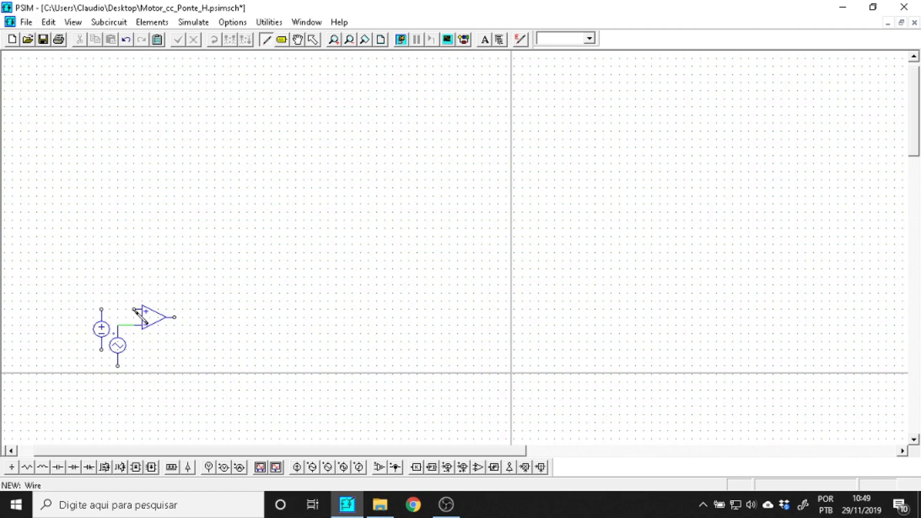
pyautogui.moveTo(133, 309); pyautogui.dragTo(93, 322)
pyautogui.press('Escape')
# Delete the DC voltage source and the wire segments on the comparator's plus input.
pyautogui.click(101, 329)
pyautogui.press('Delete')
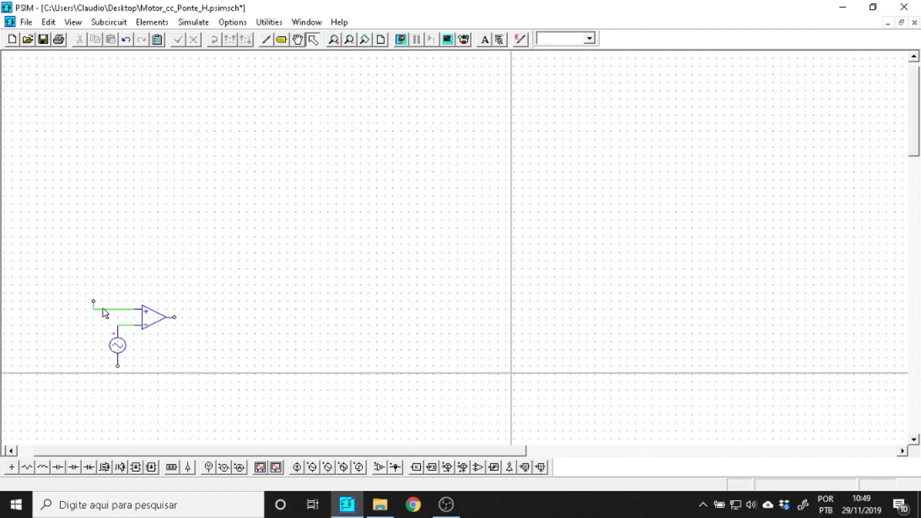
pyautogui.click(102, 309)
pyautogui.press('Delete')
pyautogui.moveTo(105, 318); pyautogui.dragTo(81, 283)
pyautogui.press('Delete')
# Place a square-wave voltage source left of the triangular source and wire it to the comparator's plus input.
pyautogui.click(358, 468)
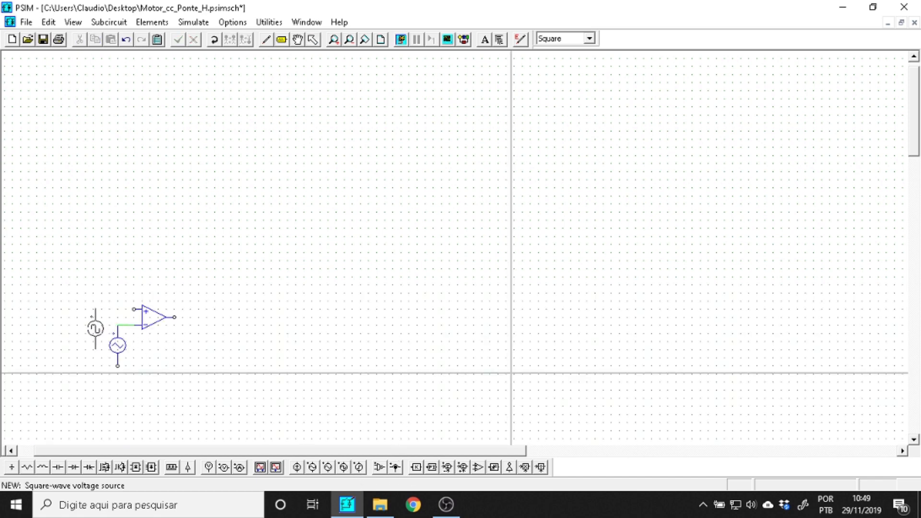
pyautogui.click(93, 329)
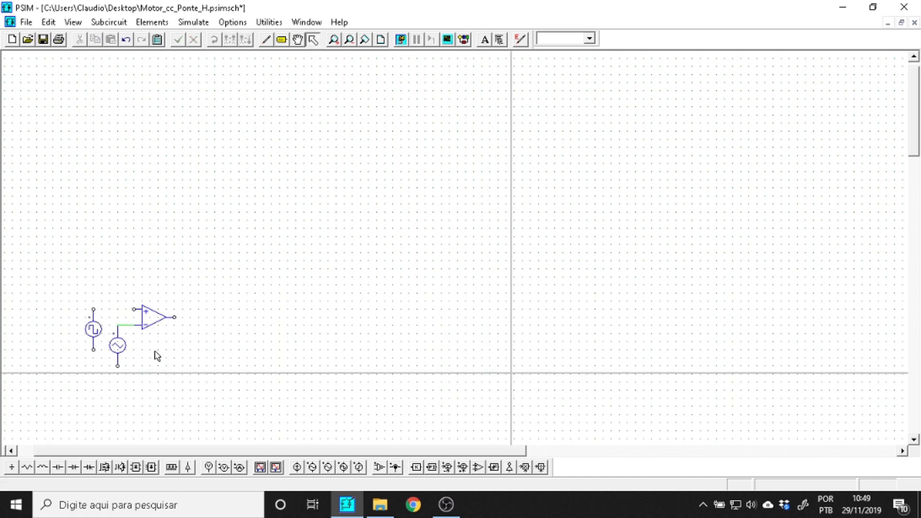
pyautogui.click(267, 39)
pyautogui.moveTo(135, 310); pyautogui.dragTo(93, 309)
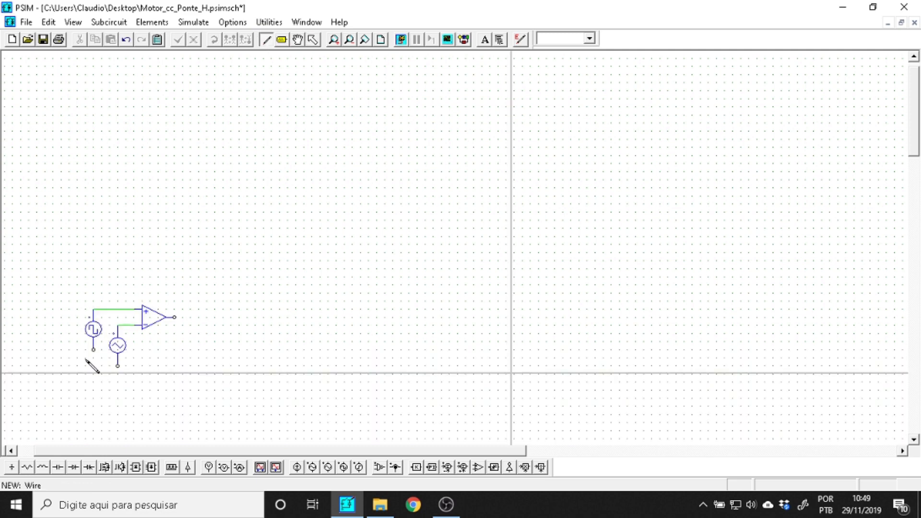
pyautogui.press('Escape')
# Connect a ground to the lower terminal of both the square-wave and triangular-wave sources.
pyautogui.click(11, 467)
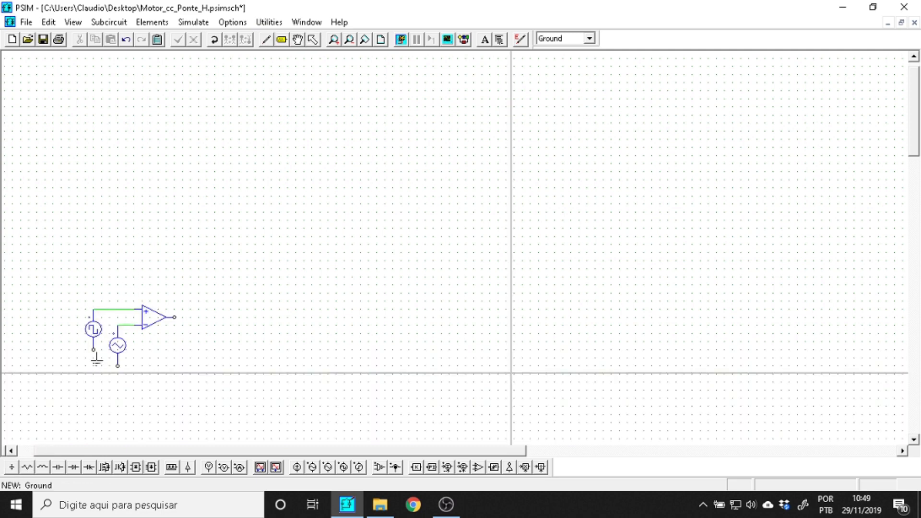
pyautogui.click(118, 368)
pyautogui.press('Escape')
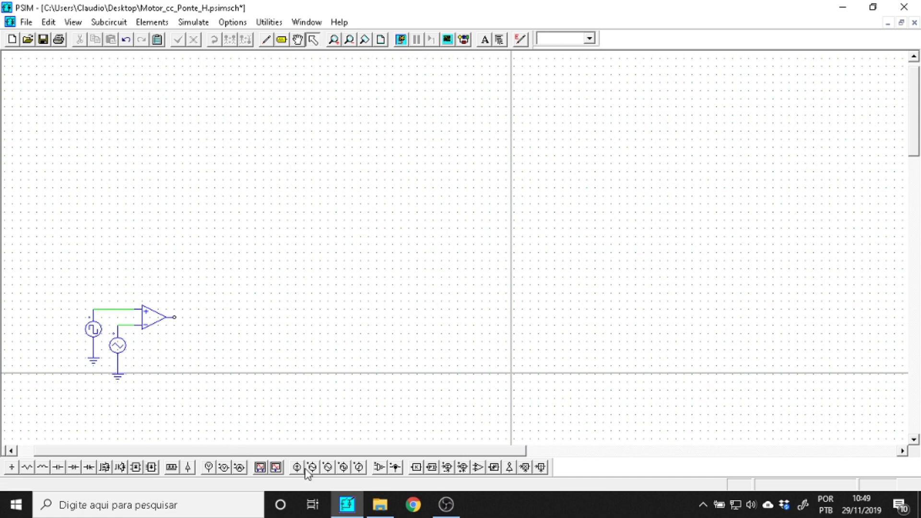
# Attach node-to-ground voltage probes to the square-wave source, the triangular source and the comparator output.
pyautogui.click(208, 466)
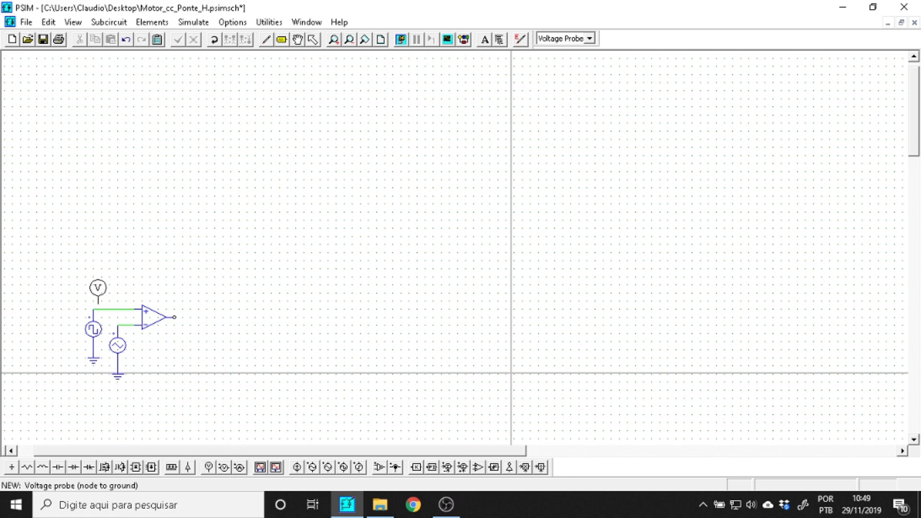
pyautogui.click(93, 293)
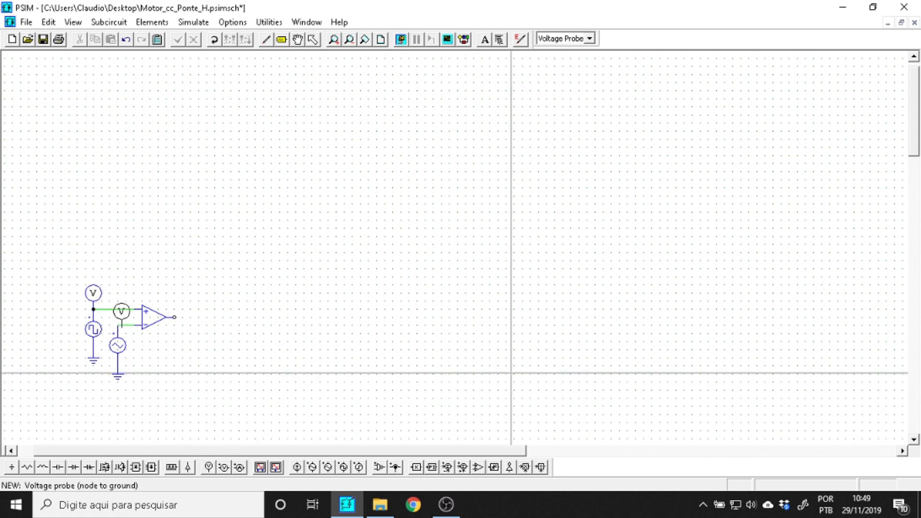
pyautogui.click(117, 309)
pyautogui.click(174, 301)
pyautogui.press('Escape')
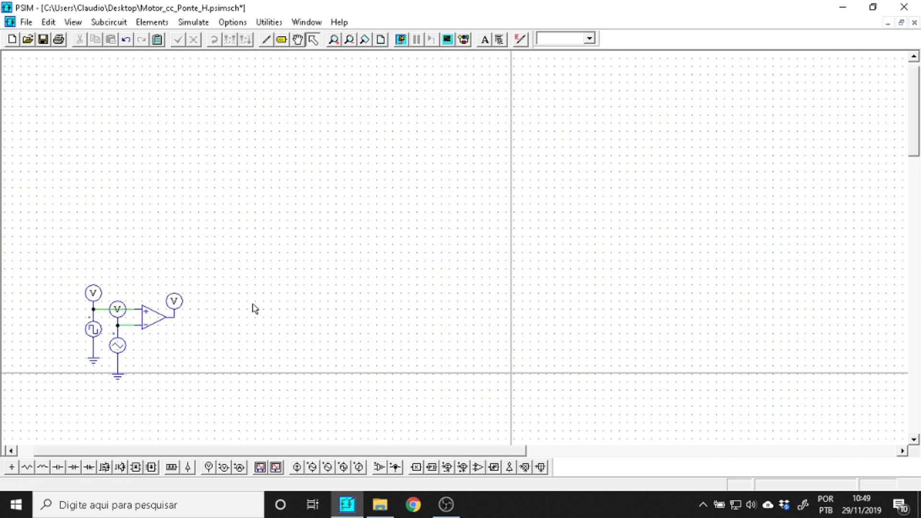
# Name the square-wave source's probe Referencia and the triangular source's probe Triangular.
pyautogui.doubleClick(93, 292)
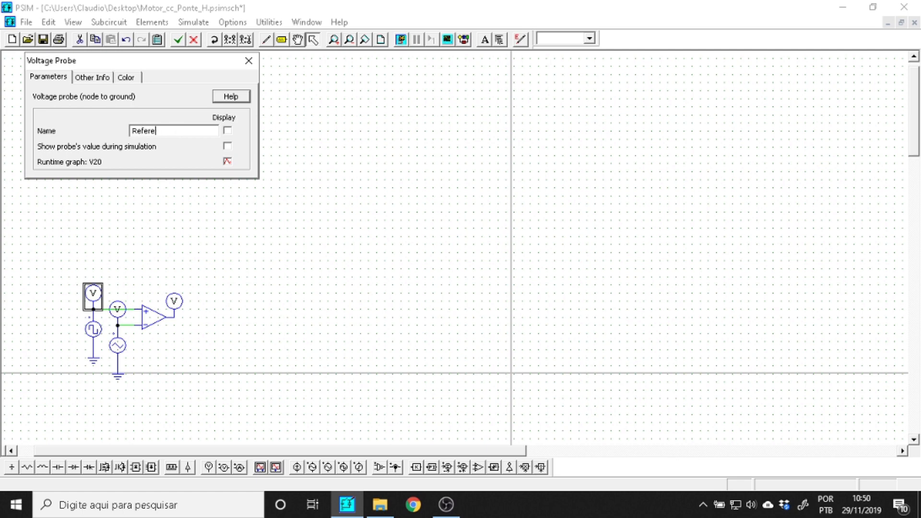
pyautogui.write('Referencia')
pyautogui.click(248, 61)
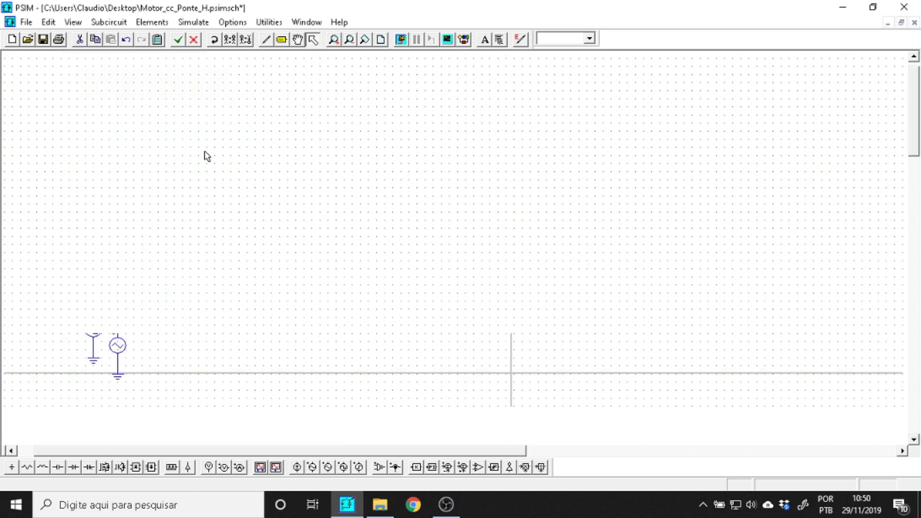
pyautogui.doubleClick(122, 321)
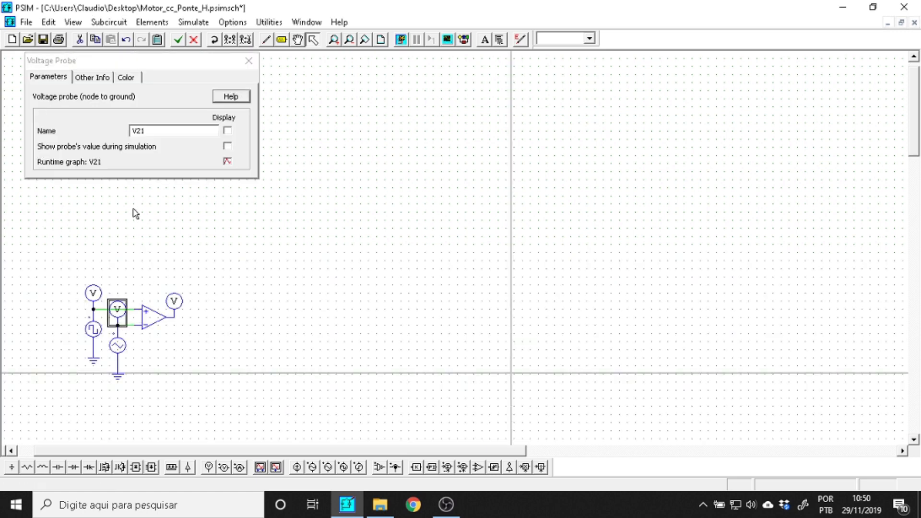
pyautogui.doubleClick(137, 129)
pyautogui.write('Triangular')
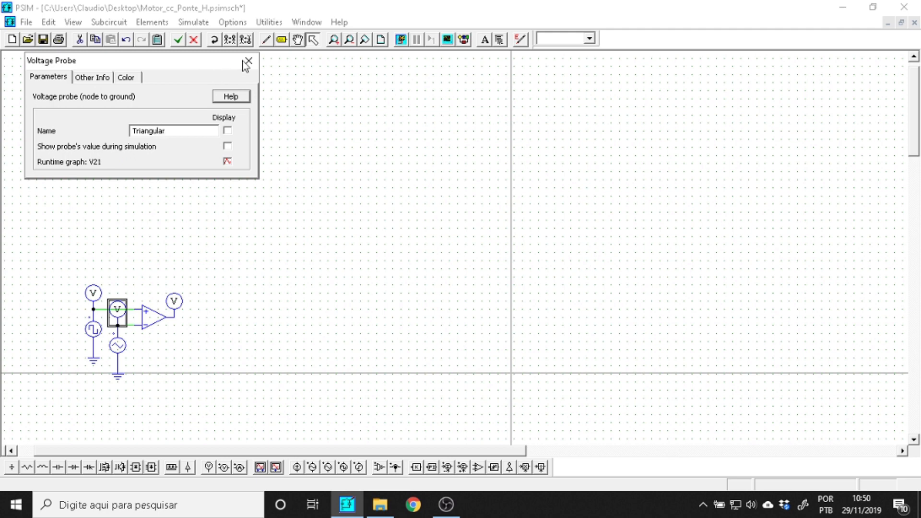
pyautogui.click(246, 62)
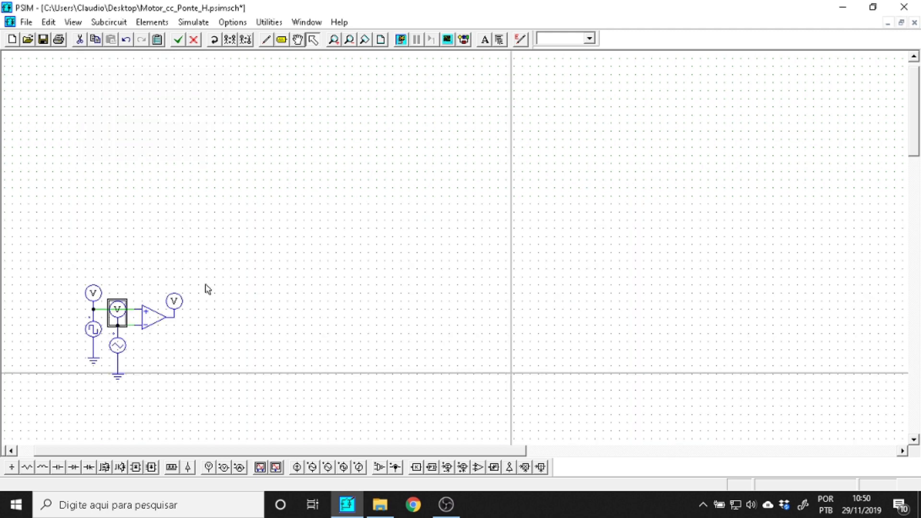
# Name the comparator output's voltage probe PWM.
pyautogui.doubleClick(174, 303)
pyautogui.doubleClick(149, 131)
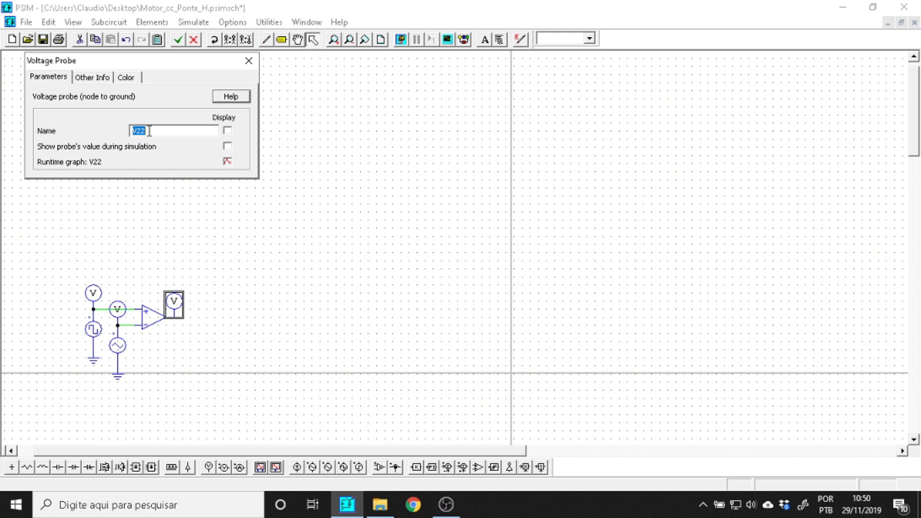
pyautogui.click(248, 61)
# Save the schematic and run the simulation, then return to the schematic without plotting any curves.
pyautogui.click(43, 41)
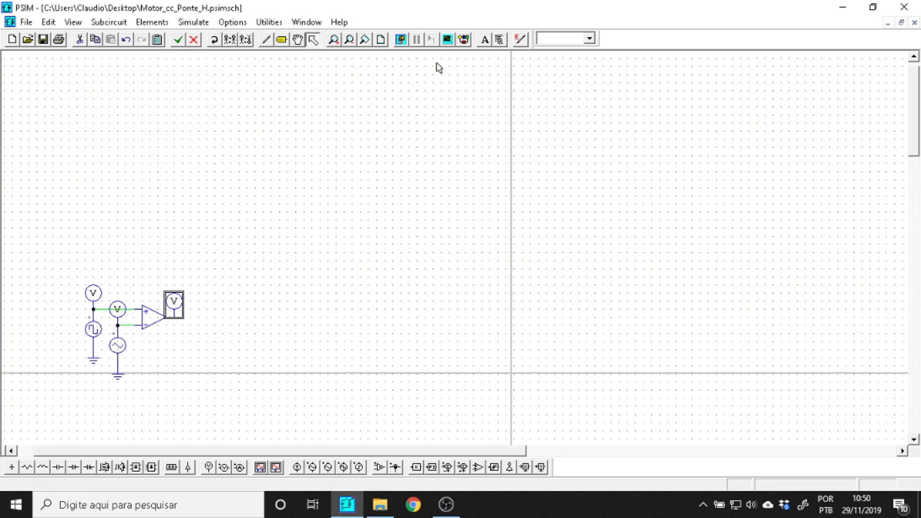
pyautogui.click(401, 41)
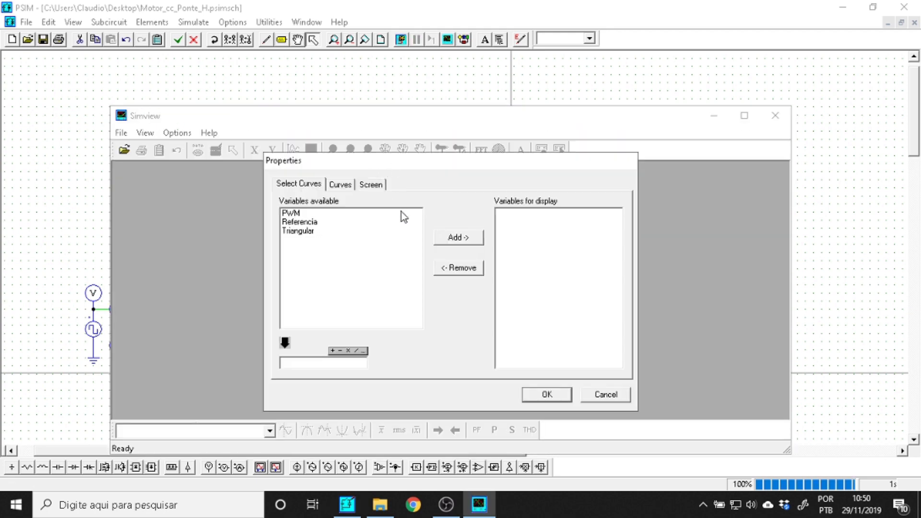
pyautogui.click(833, 227)
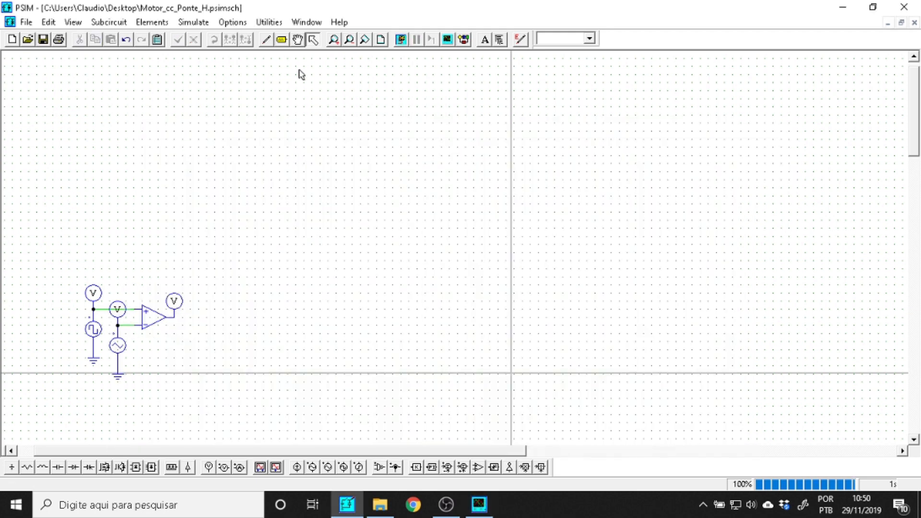
# Add a simulation control clock in the sheet's upper-left corner and set its total time to 10m.
pyautogui.click(182, 24)
pyautogui.click(226, 37)
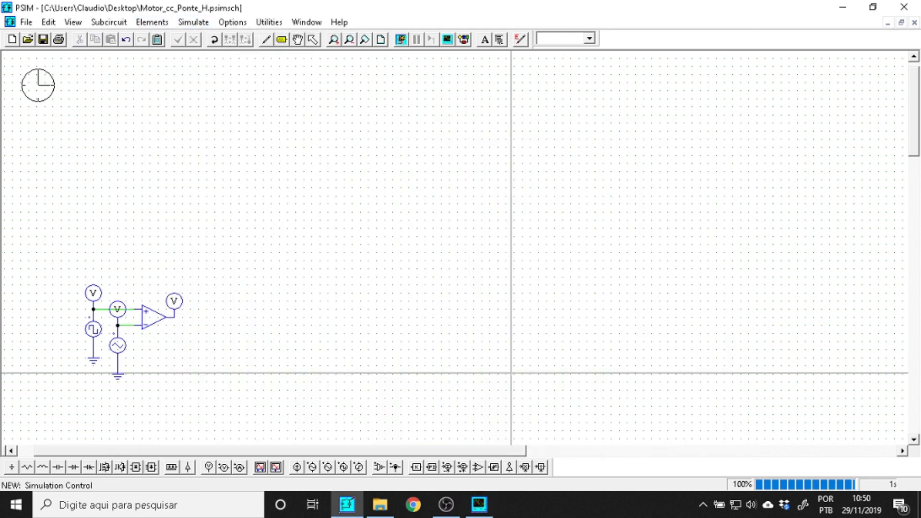
pyautogui.doubleClick(34, 82)
pyautogui.click(143, 123)
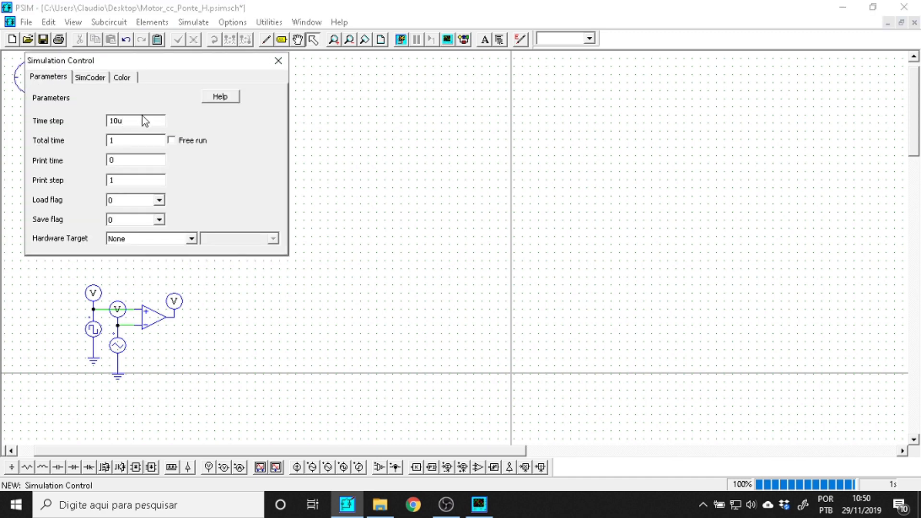
pyautogui.doubleClick(132, 122)
pyautogui.click(137, 140)
pyautogui.write('10m')
pyautogui.click(278, 60)
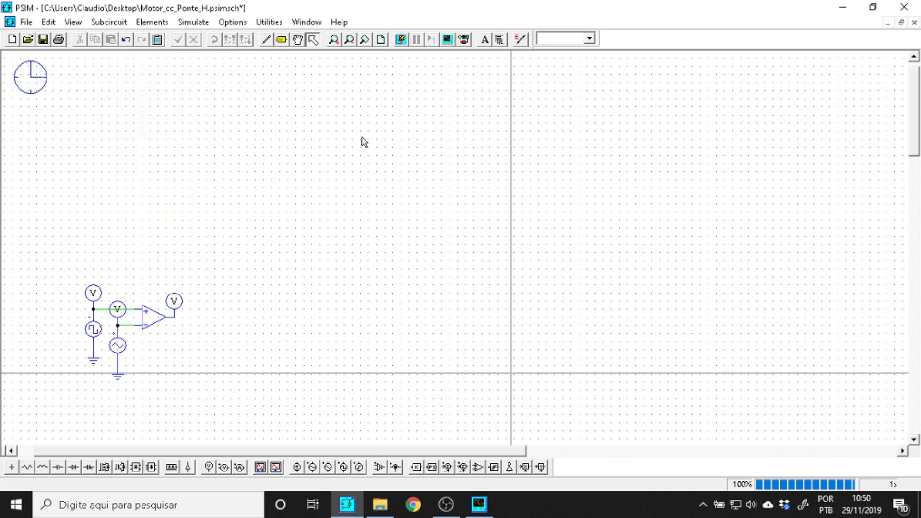
# Run the simulation, plot the Referencia and Triangular variables together, and maximize the resulting plot.
pyautogui.click(401, 40)
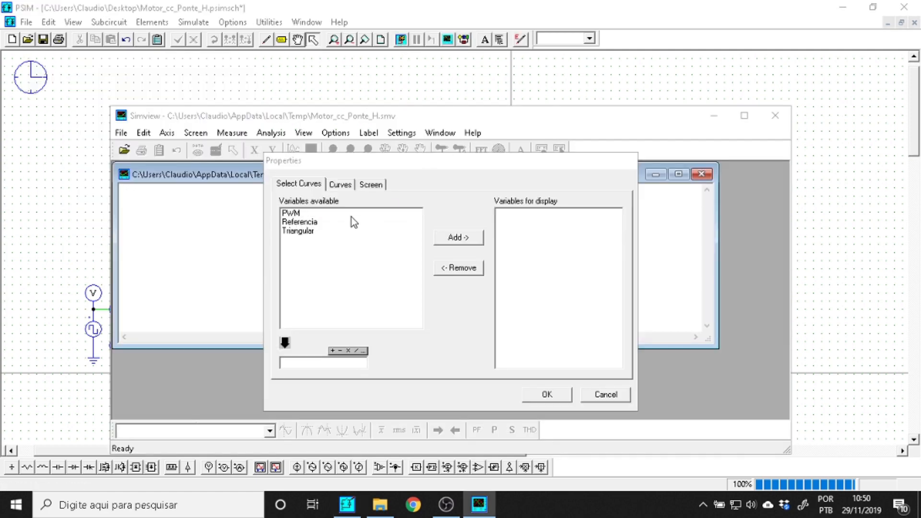
pyautogui.doubleClick(299, 222)
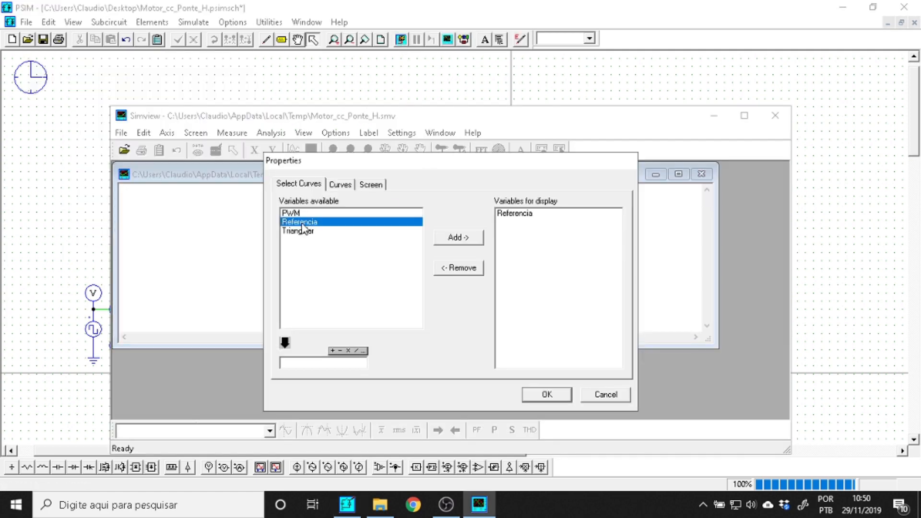
pyautogui.moveTo(300, 224); pyautogui.dragTo(301, 232)
pyautogui.click(438, 240)
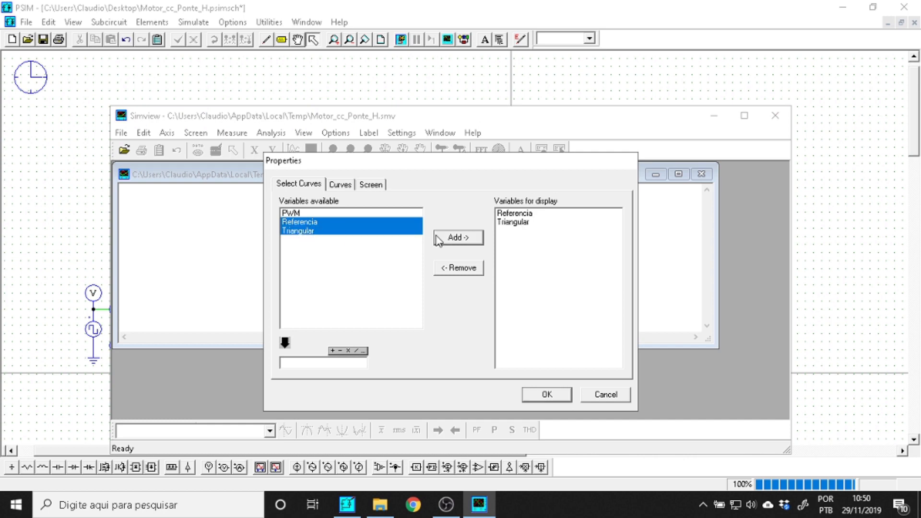
pyautogui.click(548, 392)
pyautogui.click(678, 174)
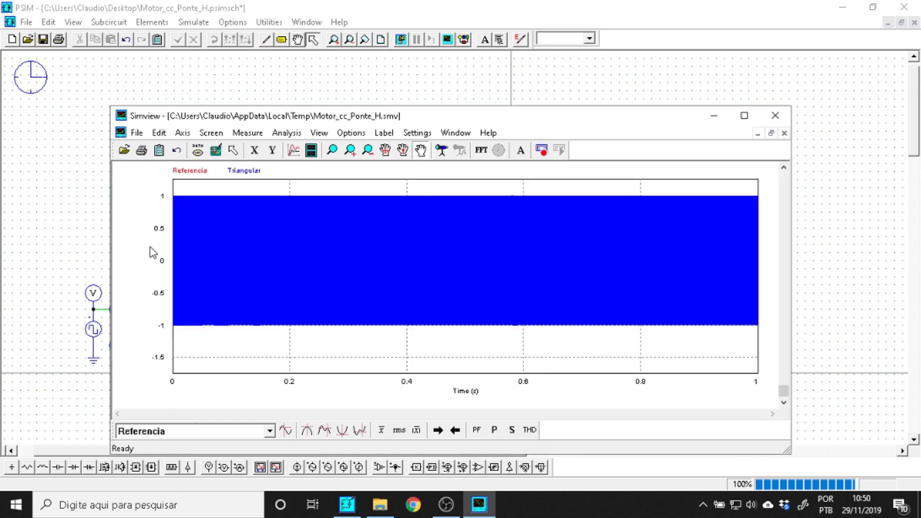
# Set the simulation control's total time to 100u, rerun the simulation and return to the schematic.
pyautogui.doubleClick(43, 89)
pyautogui.click(138, 143)
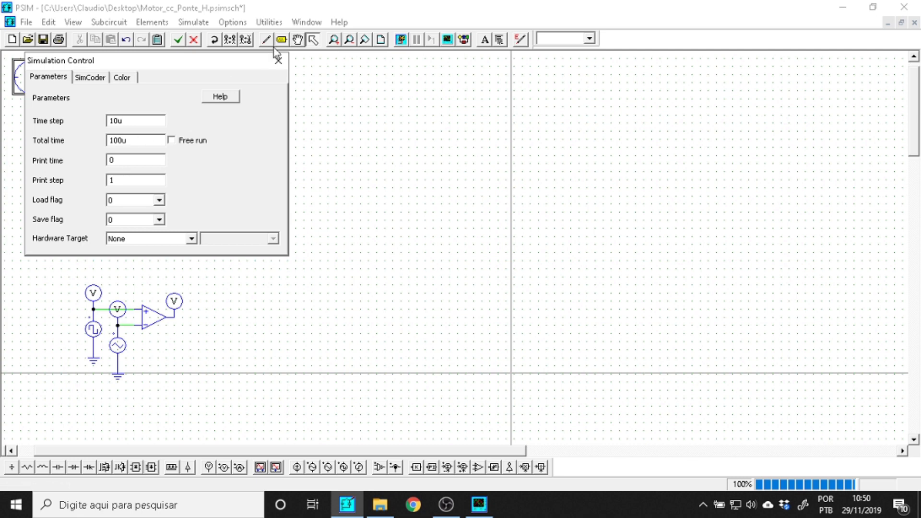
pyautogui.click(277, 62)
pyautogui.click(405, 44)
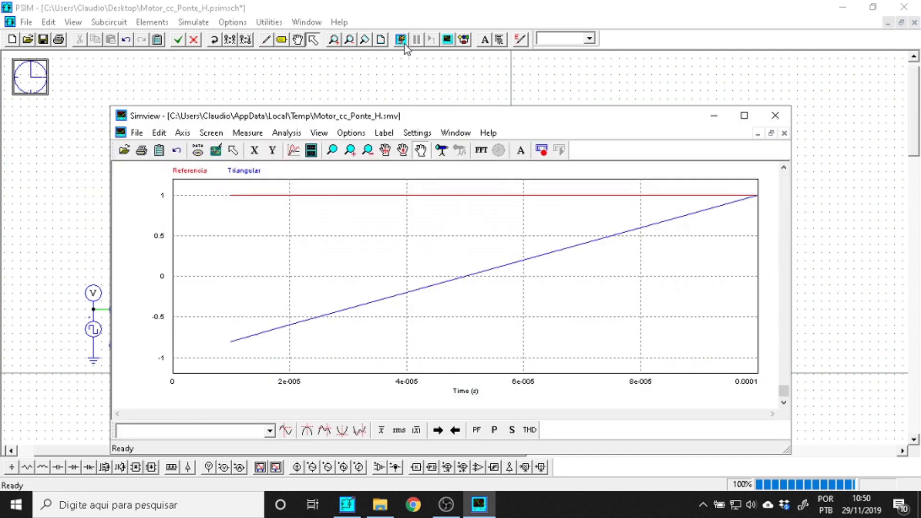
pyautogui.click(62, 213)
# Set the triangular-wave source's frequency to 2k.
pyautogui.doubleClick(118, 346)
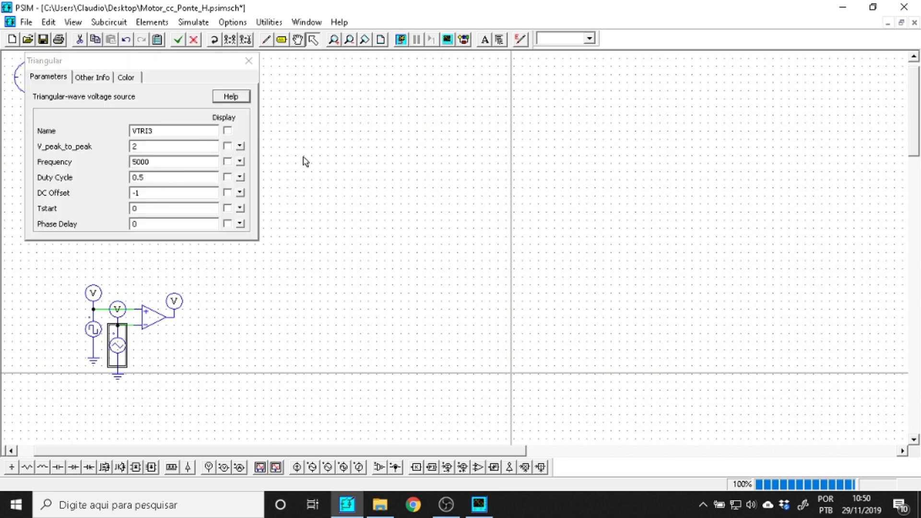
pyautogui.doubleClick(155, 164)
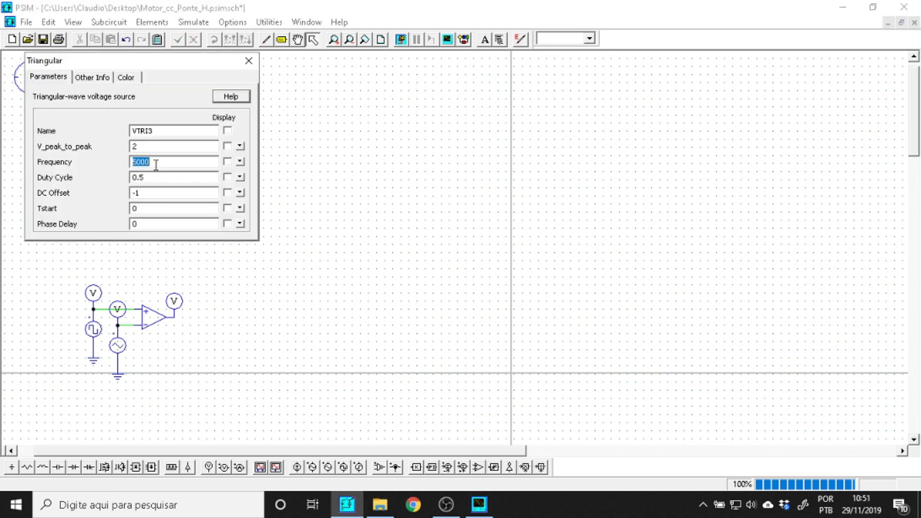
pyautogui.write('2k')
pyautogui.click(248, 60)
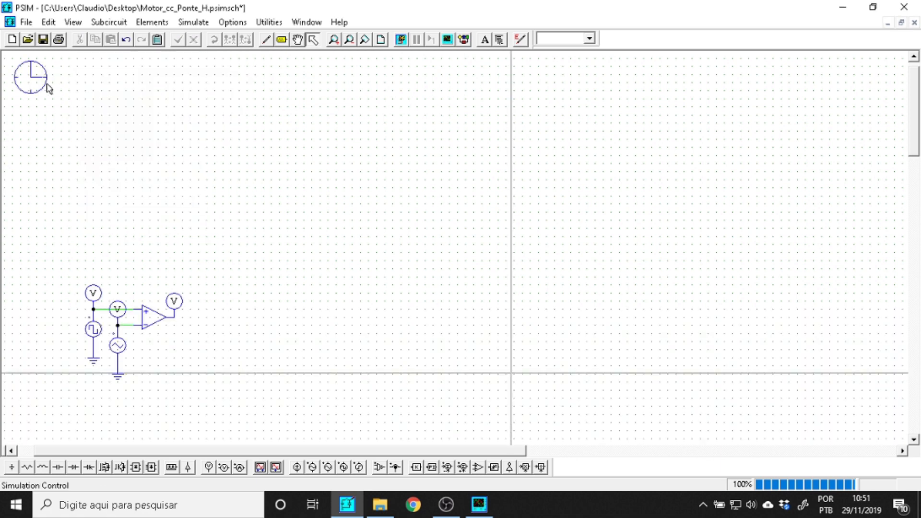
# Set the simulation control's total time to 10m and rerun the simulation.
pyautogui.doubleClick(48, 86)
pyautogui.doubleClick(140, 141)
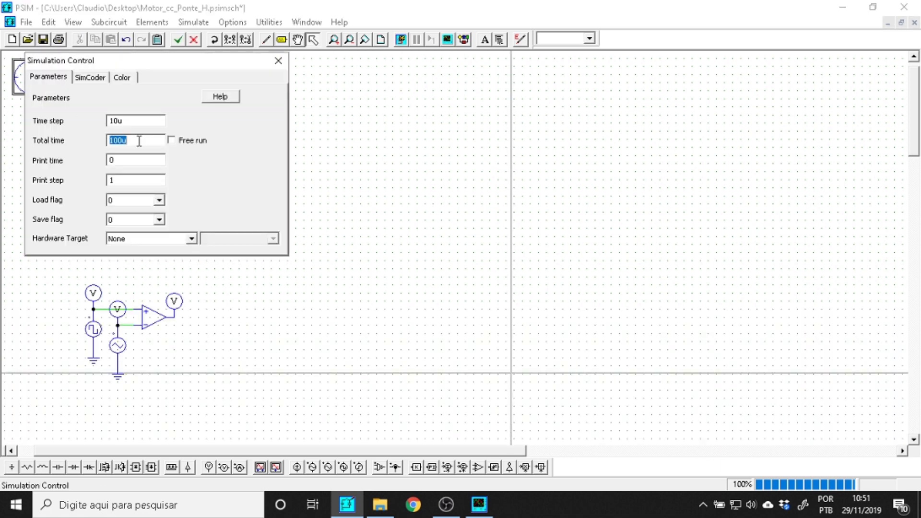
pyautogui.write('10')
pyautogui.click(278, 61)
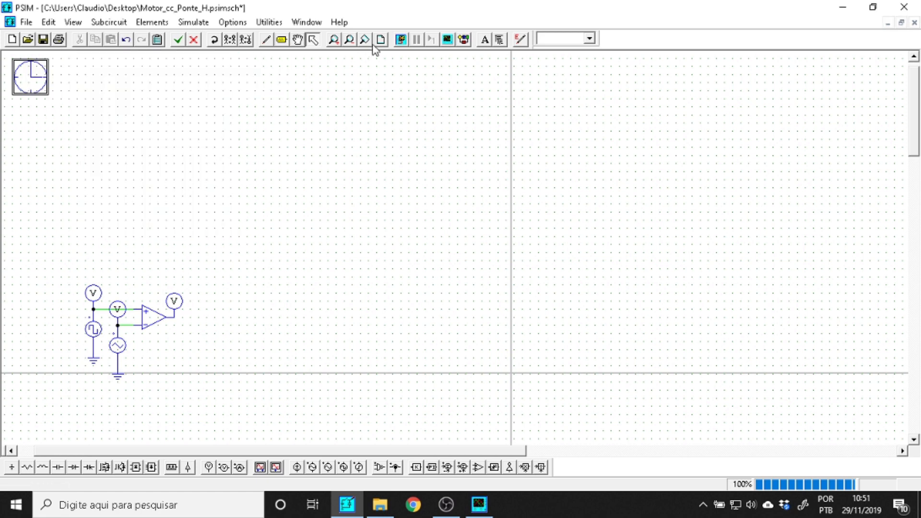
pyautogui.click(401, 40)
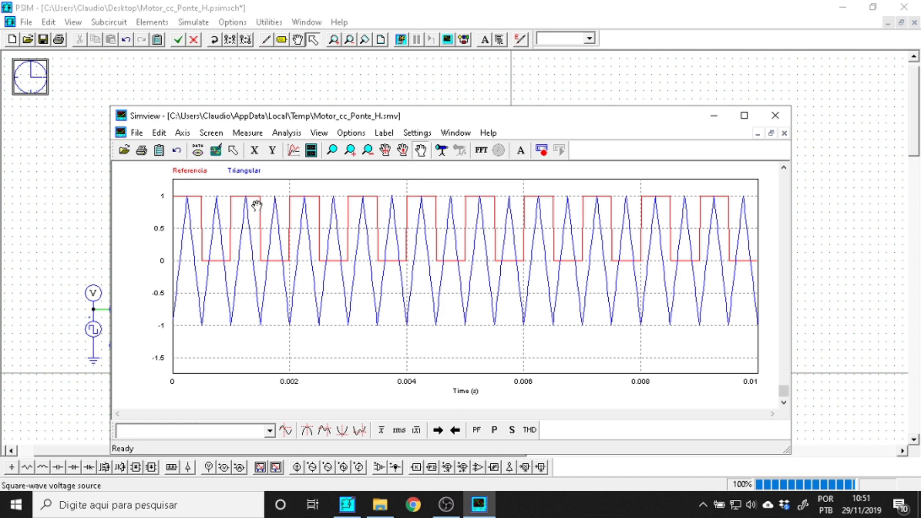
# Adjust the square-wave source to alternate between about 0.1 and 0.9 with a 0.02 s period, and rerun the simulation.
pyautogui.click(91, 329)
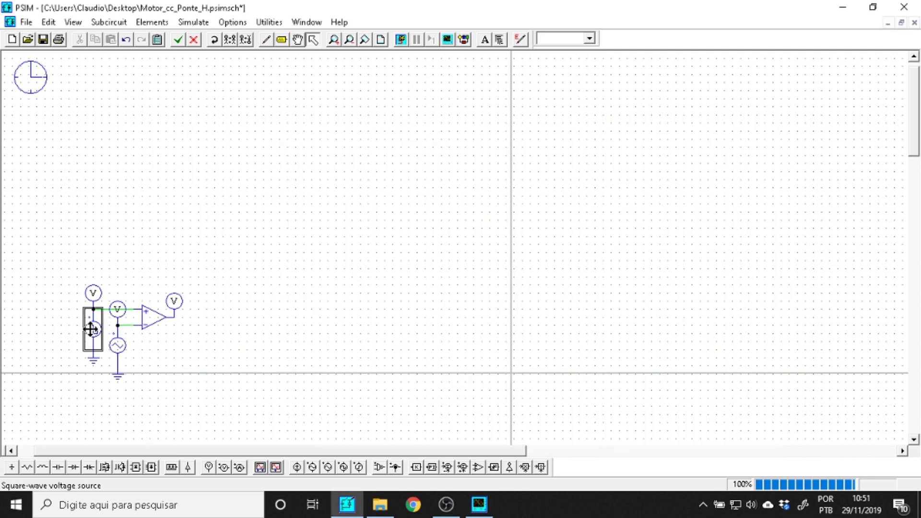
pyautogui.doubleClick(91, 329)
pyautogui.click(166, 165)
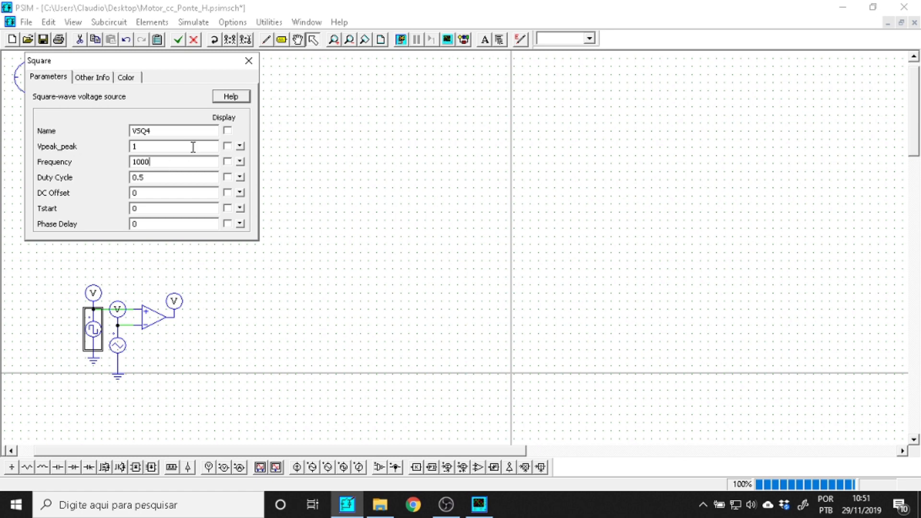
pyautogui.moveTo(181, 160); pyautogui.dragTo(122, 162)
pyautogui.write('100')
pyautogui.write('1')
pyautogui.click(249, 60)
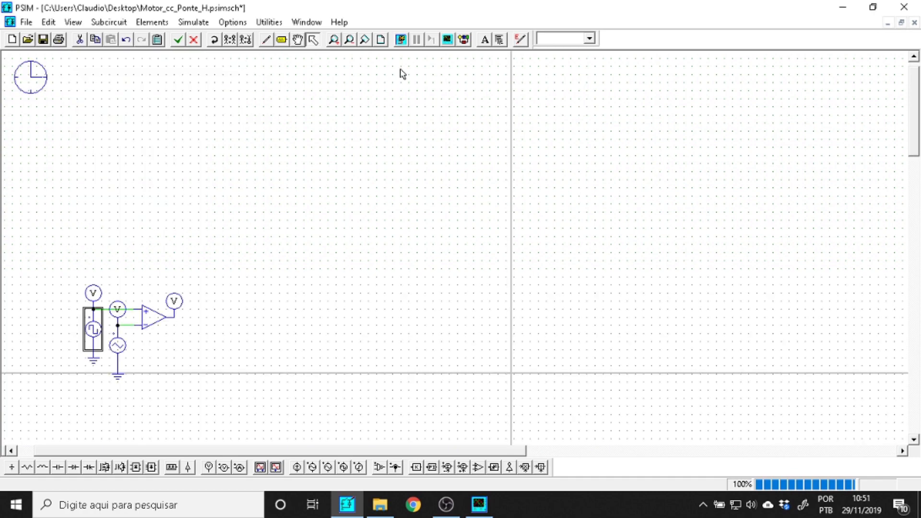
pyautogui.click(403, 40)
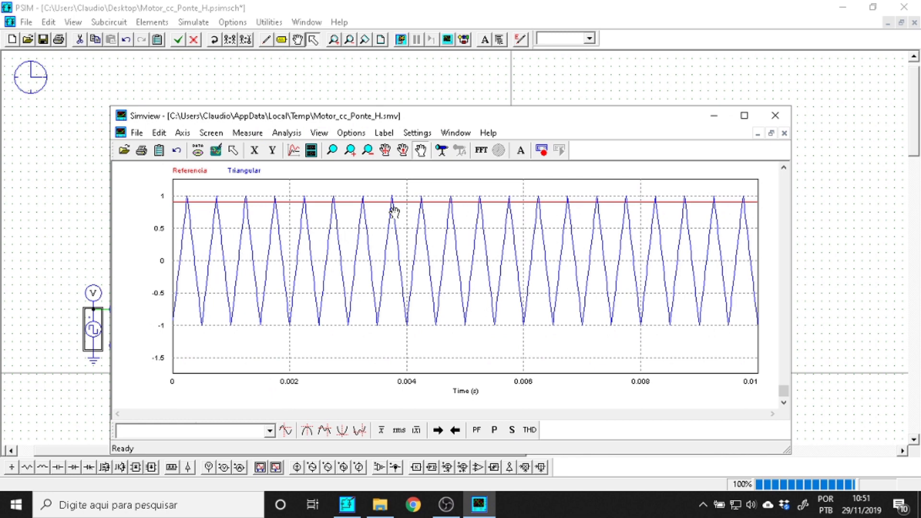
# Set the simulation control's total time to 40m and simulate the circuit again.
pyautogui.click(89, 209)
pyautogui.doubleClick(42, 89)
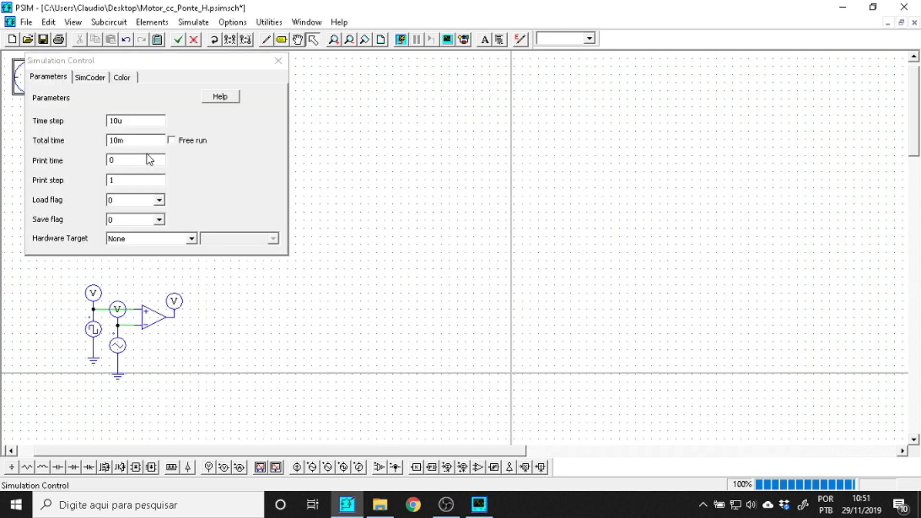
pyautogui.click(149, 142)
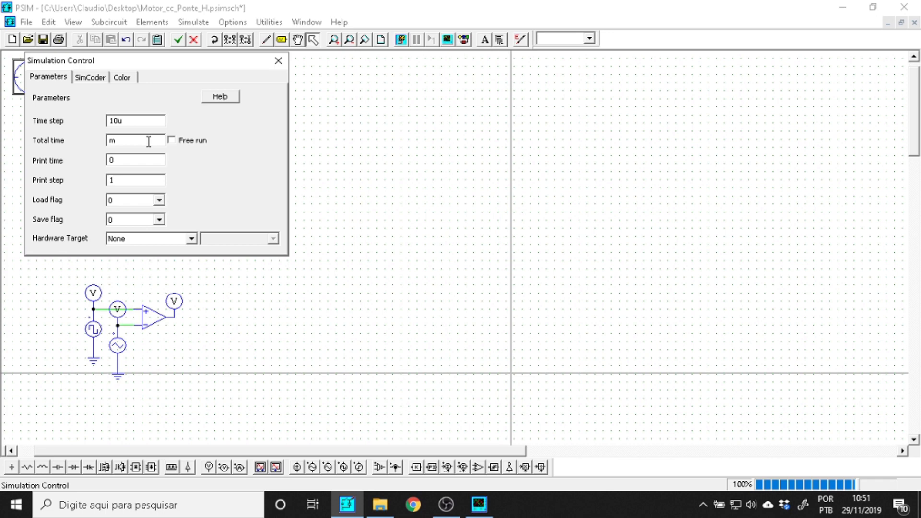
pyautogui.click(278, 61)
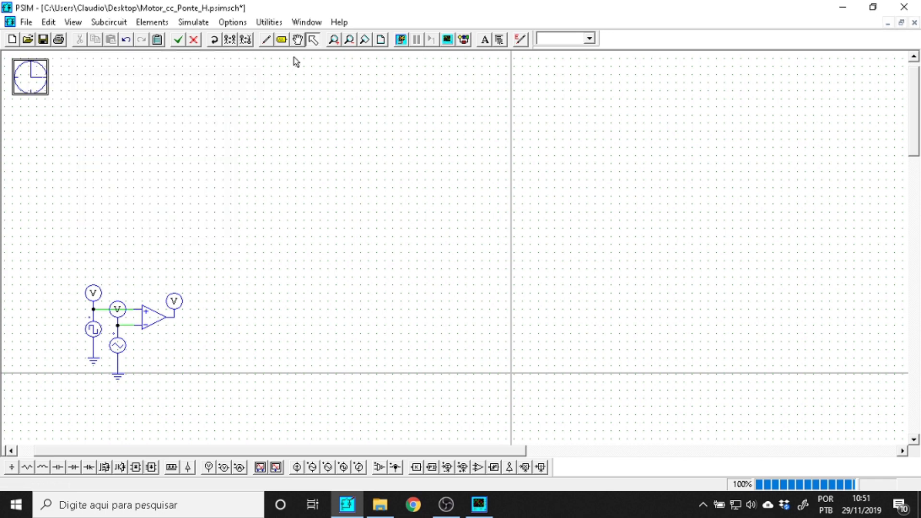
pyautogui.click(401, 39)
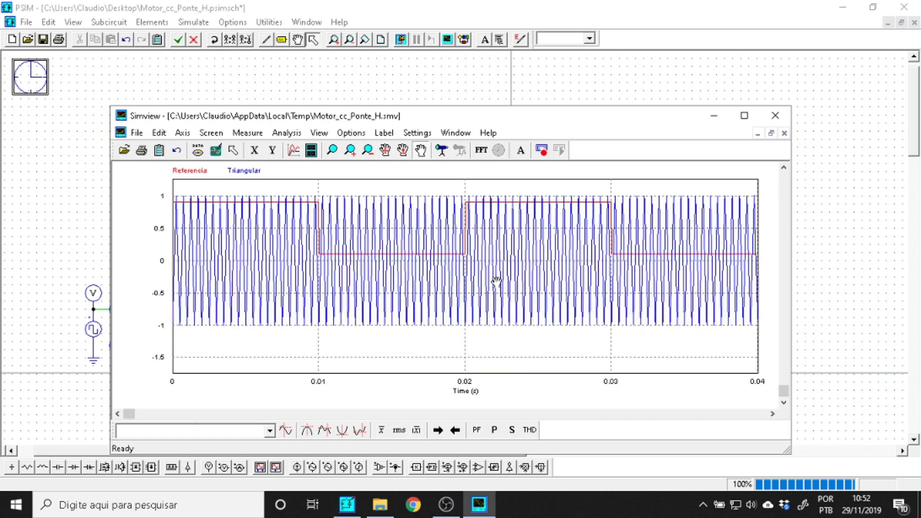
# Plot PWM in a separate graph below the Referencia and Triangular curves, and examine the waveforms full-screen before returning to the schematic.
pyautogui.click(311, 150)
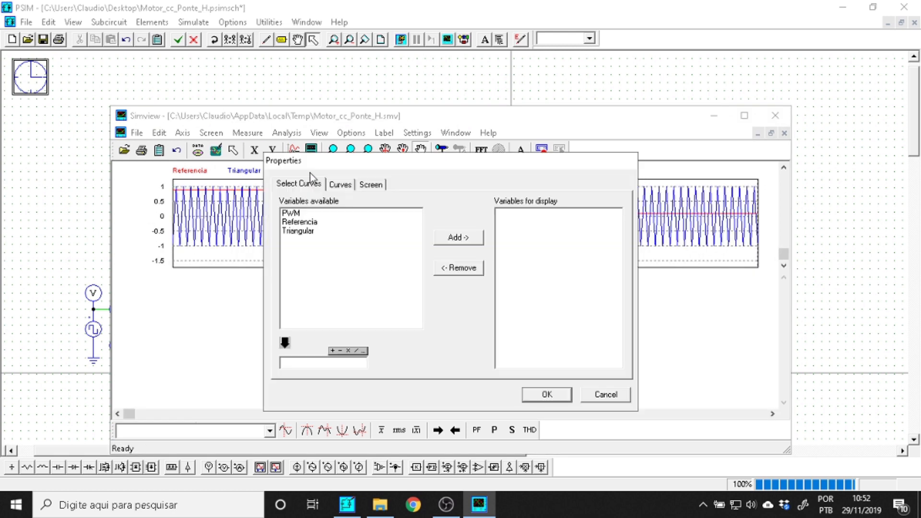
pyautogui.click(297, 214)
pyautogui.click(447, 237)
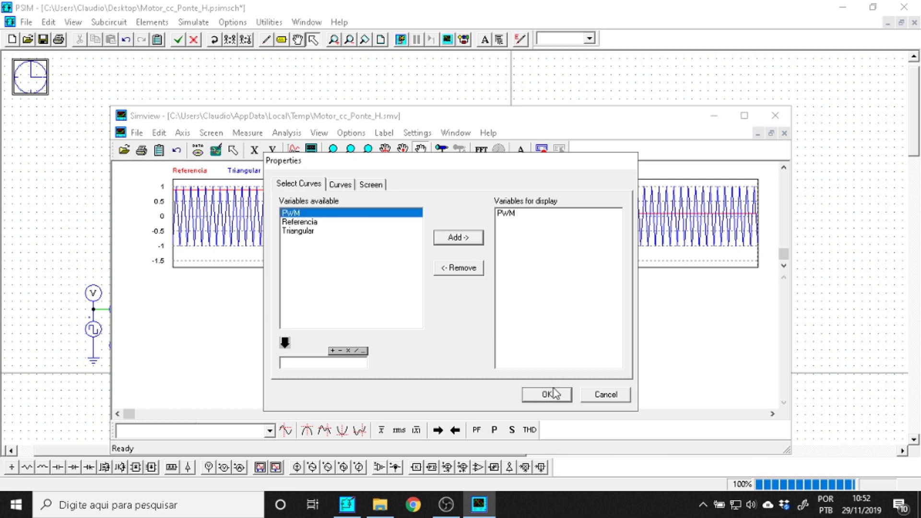
pyautogui.click(551, 393)
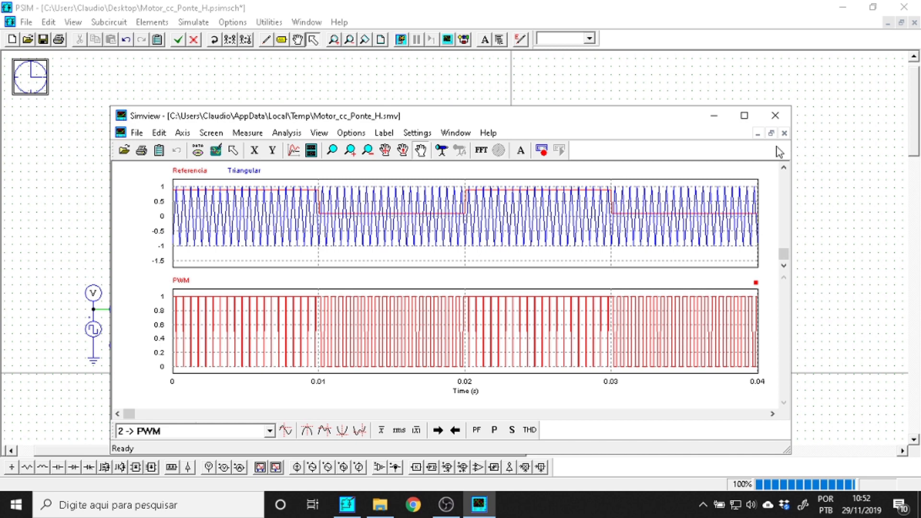
pyautogui.click(744, 116)
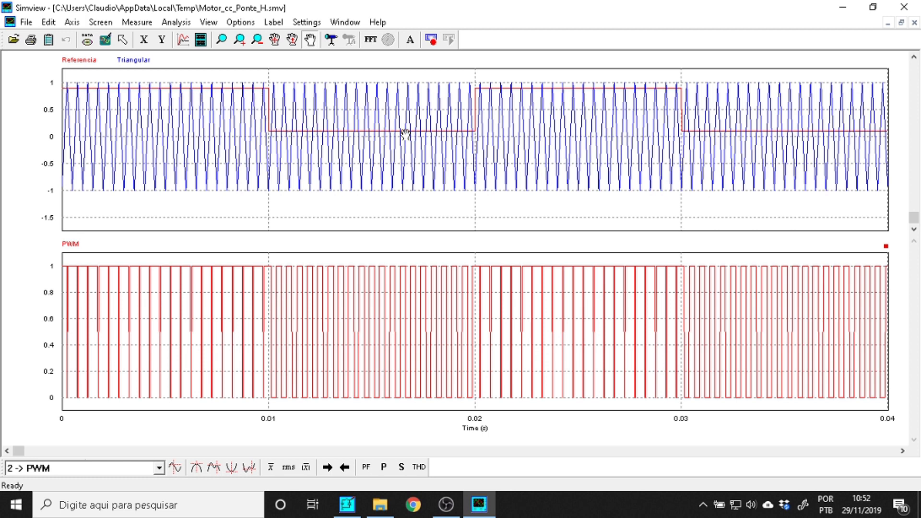
pyautogui.click(843, 8)
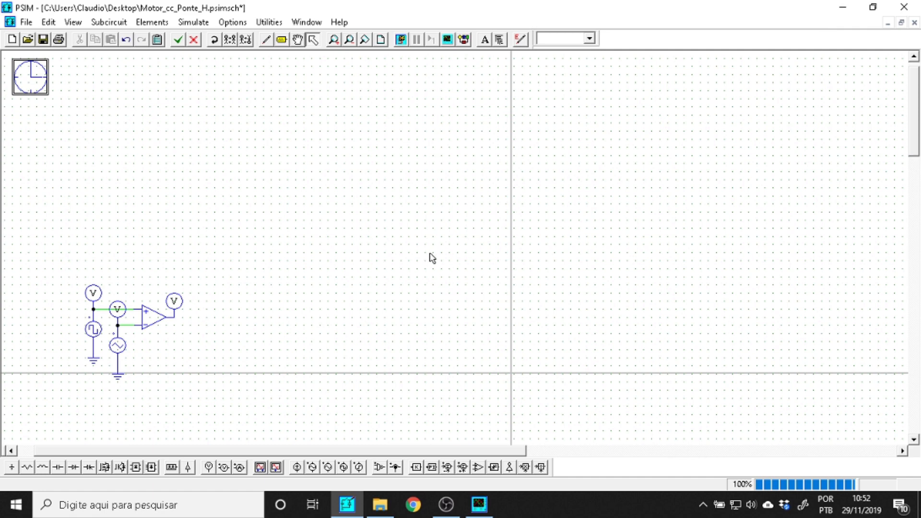
# Delete the voltage probes on the comparator output and on the triangular source.
pyautogui.click(175, 303)
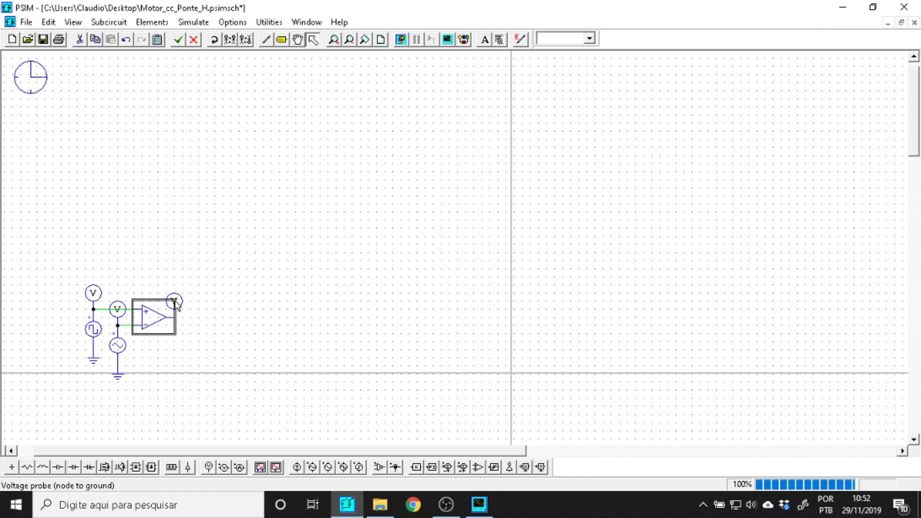
pyautogui.click(174, 302)
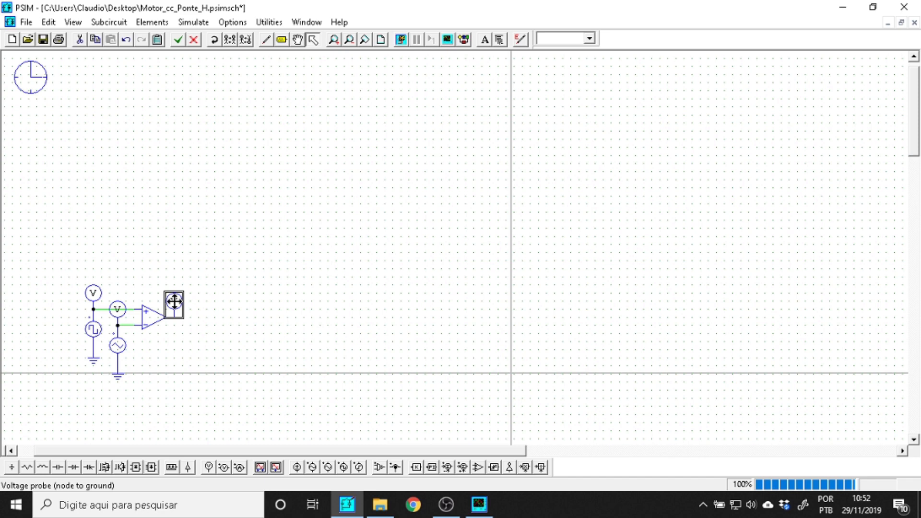
pyautogui.press('Delete')
pyautogui.click(118, 309)
pyautogui.press('Delete')
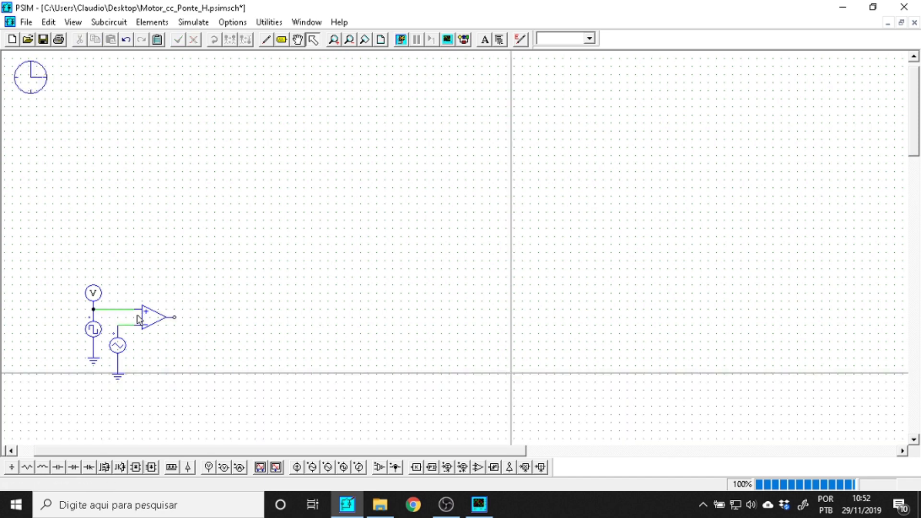
# Check the triangular source's frequency and the simulation control's total time, and save the schematic.
pyautogui.doubleClick(124, 345)
pyautogui.click(162, 161)
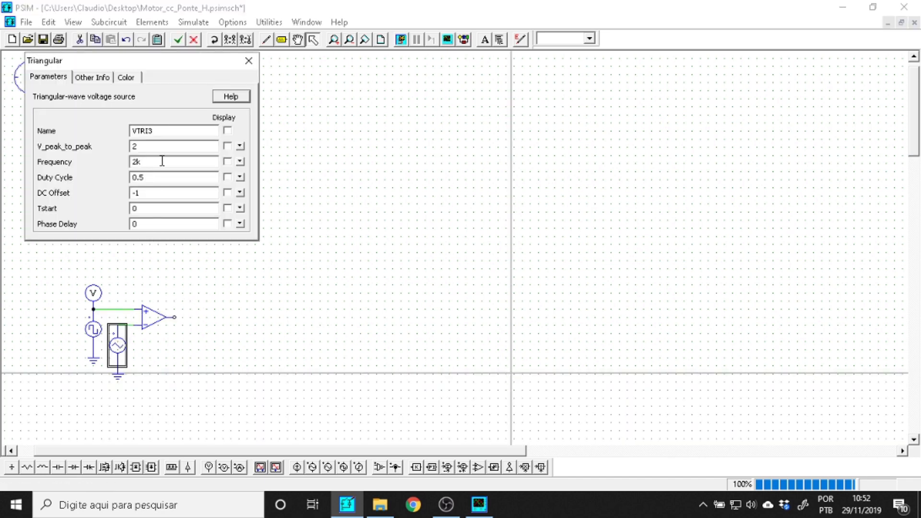
pyautogui.moveTo(154, 162); pyautogui.dragTo(124, 159)
pyautogui.moveTo(151, 164); pyautogui.dragTo(114, 160)
pyautogui.click(248, 60)
pyautogui.click(172, 228)
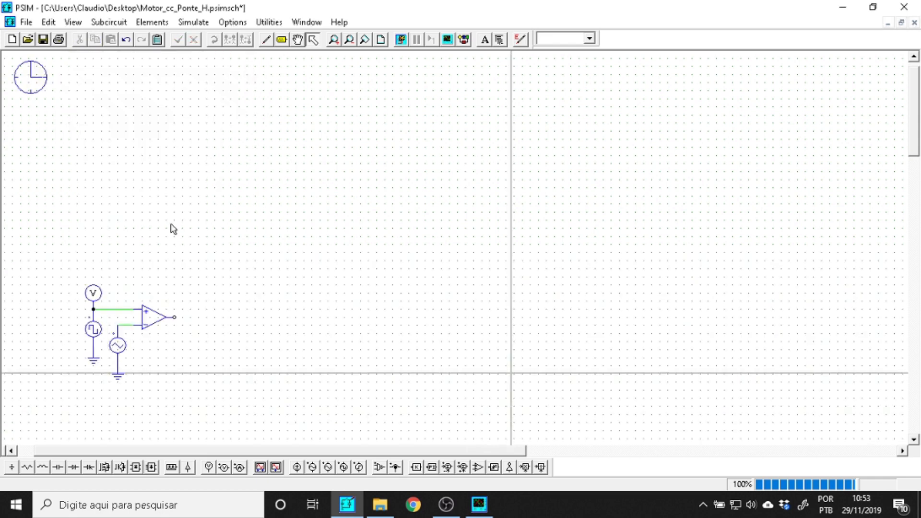
pyautogui.doubleClick(28, 96)
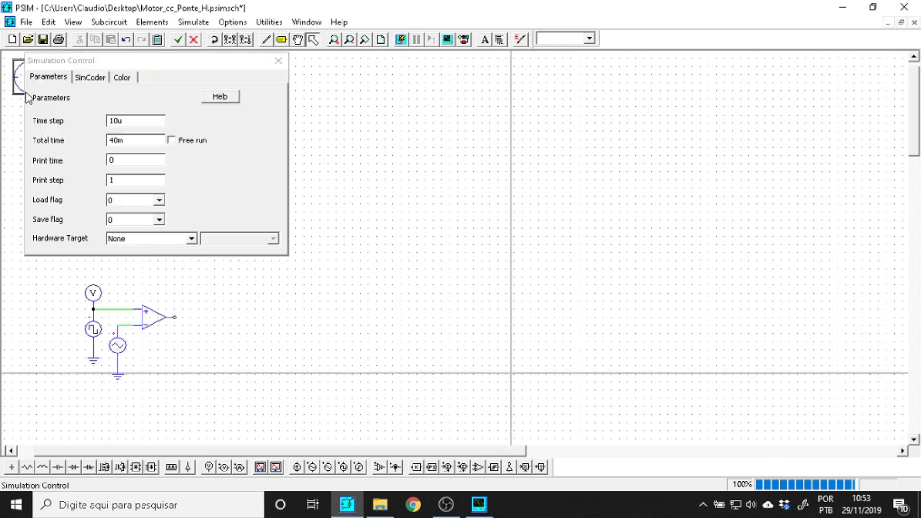
pyautogui.click(278, 61)
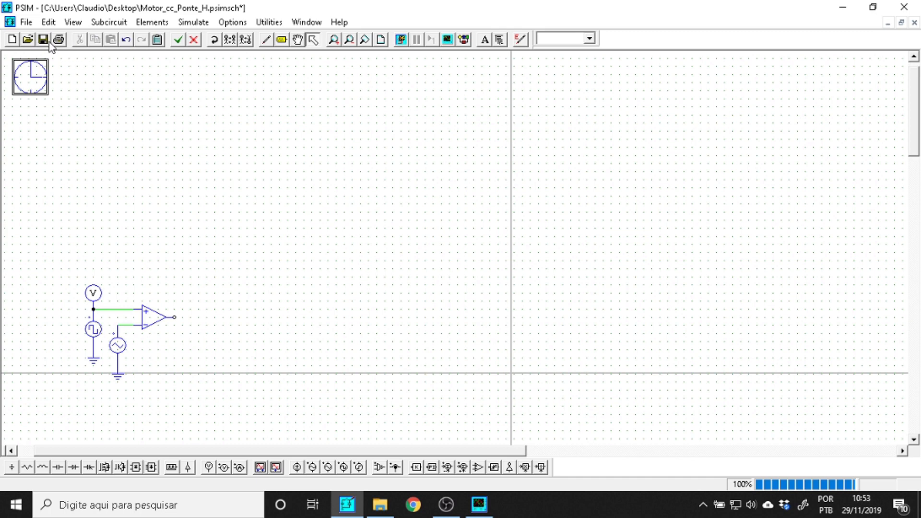
pyautogui.click(43, 38)
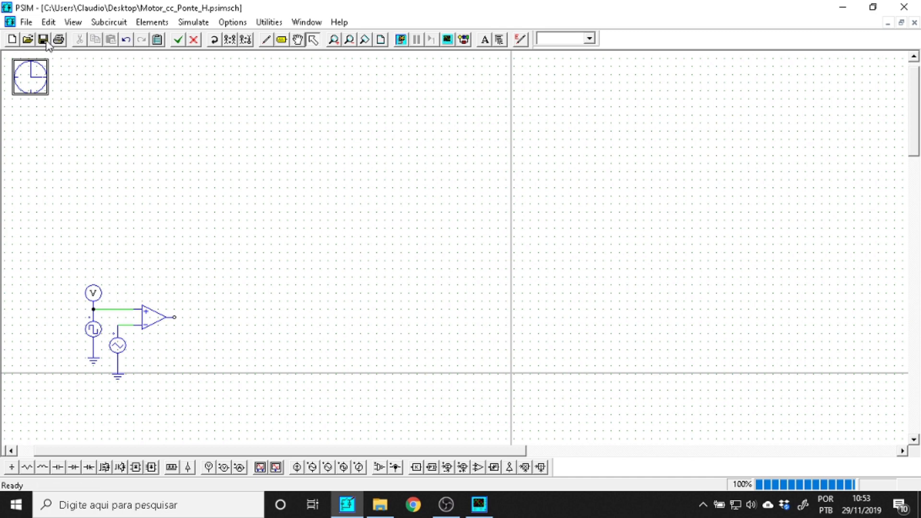
# Place four MOSFET switches in a two-by-two arrangement above and beside the PWM generator.
pyautogui.click(105, 472)
pyautogui.click(247, 143)
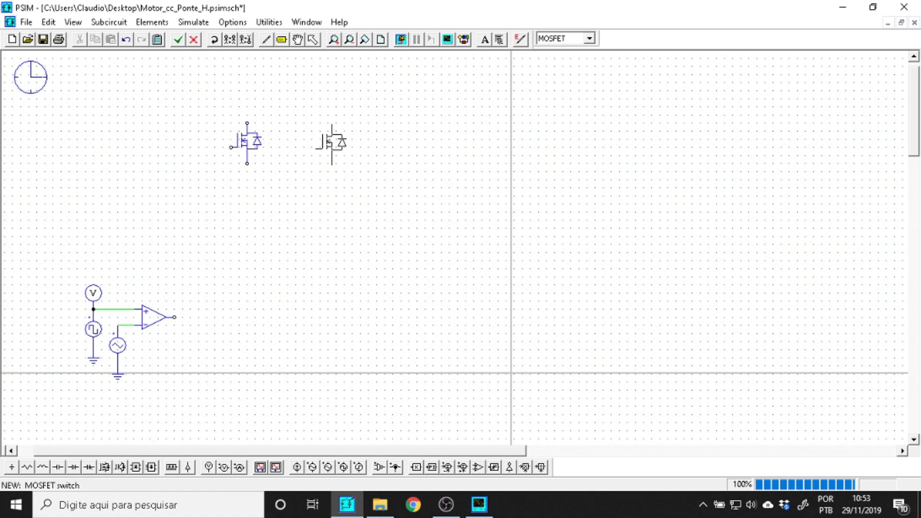
pyautogui.click(328, 143)
pyautogui.click(246, 239)
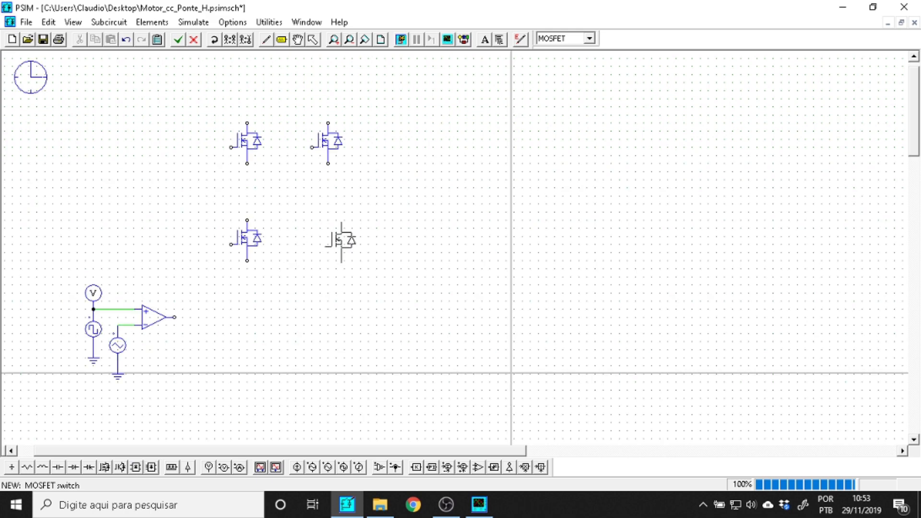
pyautogui.click(328, 240)
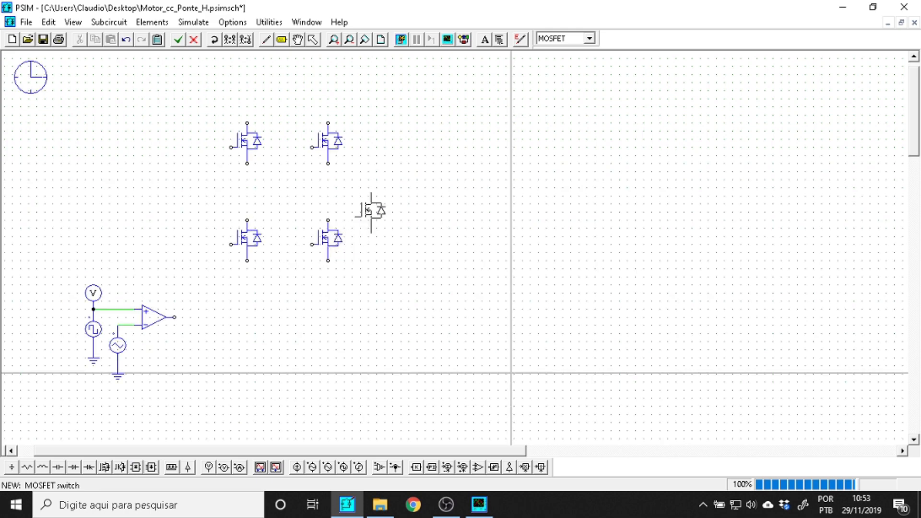
pyautogui.press('Escape')
# Wire the four MOSFETs into an H-bridge with an upper rail, a lower rail and two vertical legs.
pyautogui.click(266, 38)
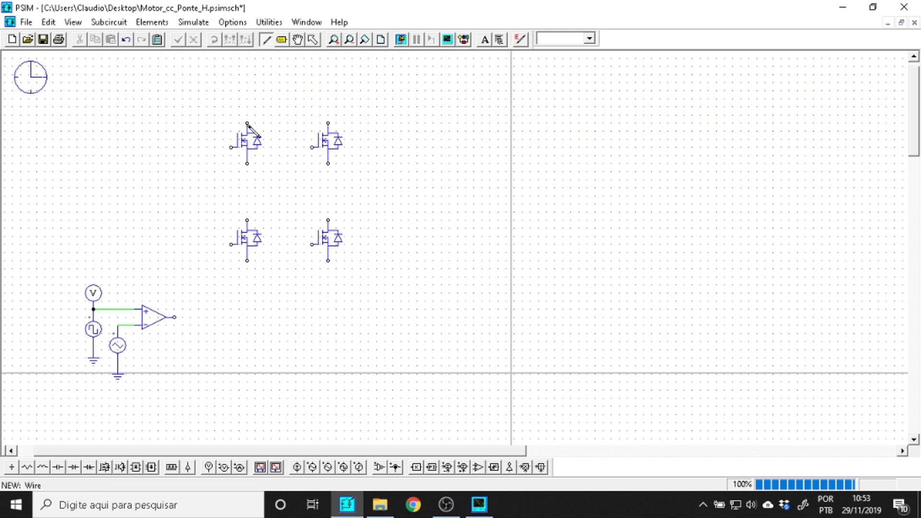
pyautogui.moveTo(247, 123)
pyautogui.mouseDown()
pyautogui.moveTo(249, 92)
pyautogui.moveTo(325, 102)
pyautogui.moveTo(328, 123)
pyautogui.mouseUp()
pyautogui.moveTo(328, 271)
pyautogui.mouseDown()
pyautogui.moveTo(262, 287)
pyautogui.moveTo(246, 261)
pyautogui.mouseUp()
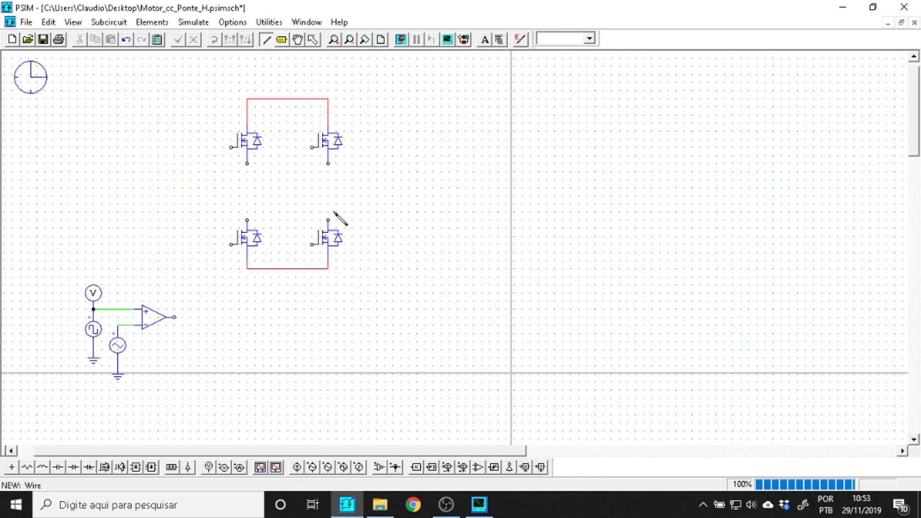
pyautogui.moveTo(328, 219); pyautogui.dragTo(328, 163)
pyautogui.moveTo(247, 163); pyautogui.dragTo(247, 220)
pyautogui.press('Escape')
# Move the lower MOSFET pair further down and wire a supply branch joining the upper and lower rails beside the bridge.
pyautogui.moveTo(367, 305); pyautogui.dragTo(215, 211)
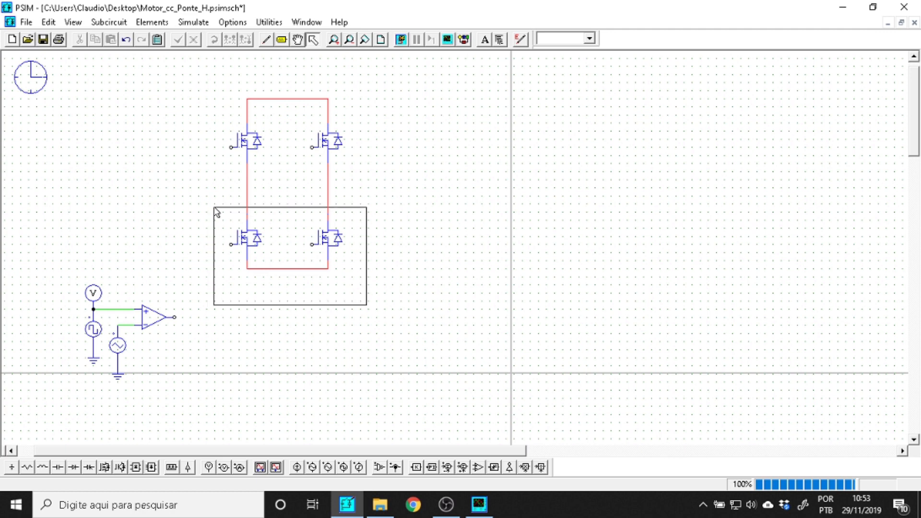
pyautogui.moveTo(329, 237); pyautogui.dragTo(335, 276)
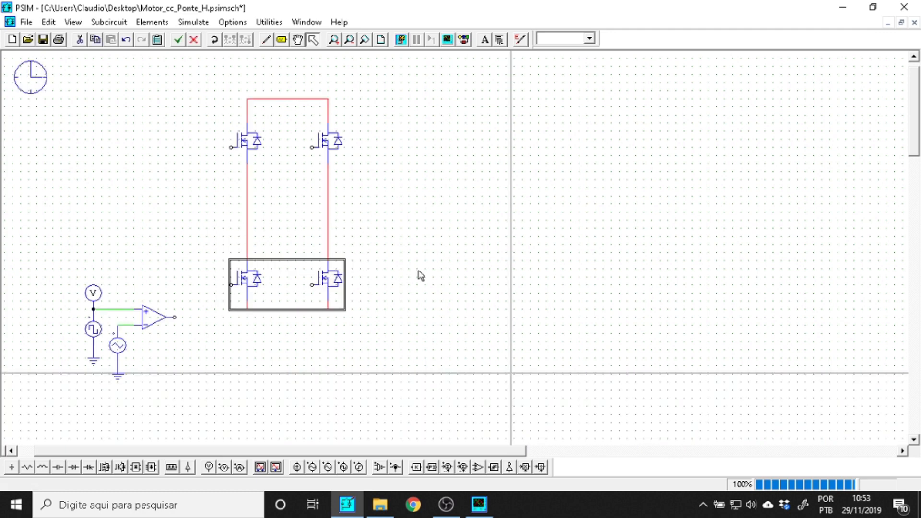
pyautogui.click(421, 275)
pyautogui.click(266, 39)
pyautogui.moveTo(247, 99); pyautogui.dragTo(248, 311)
pyautogui.press('Escape')
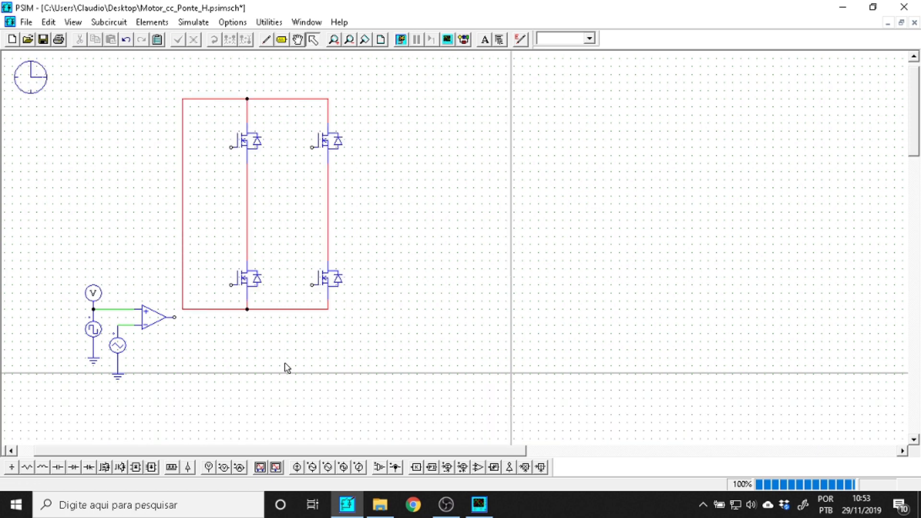
# Place a DC voltage source in the supply branch and set its amplitude to 12.
pyautogui.click(297, 467)
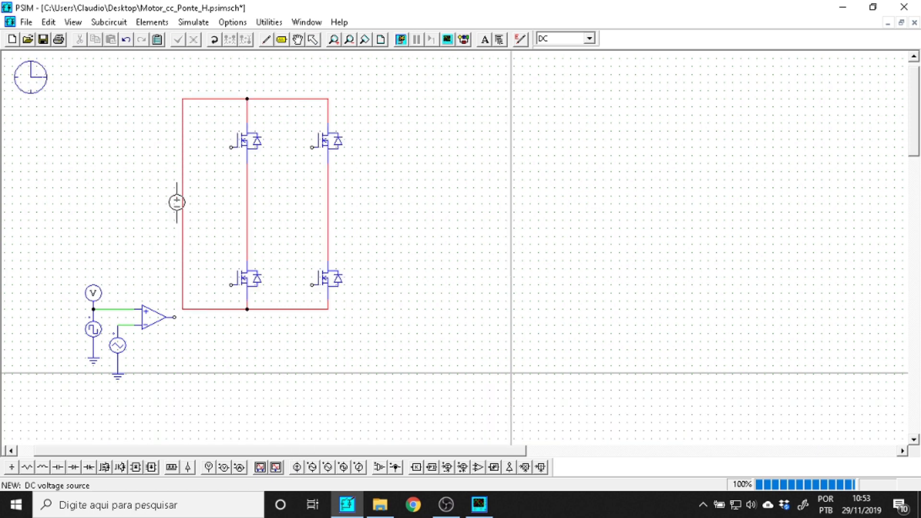
pyautogui.click(182, 207)
pyautogui.press('Escape')
pyautogui.doubleClick(182, 208)
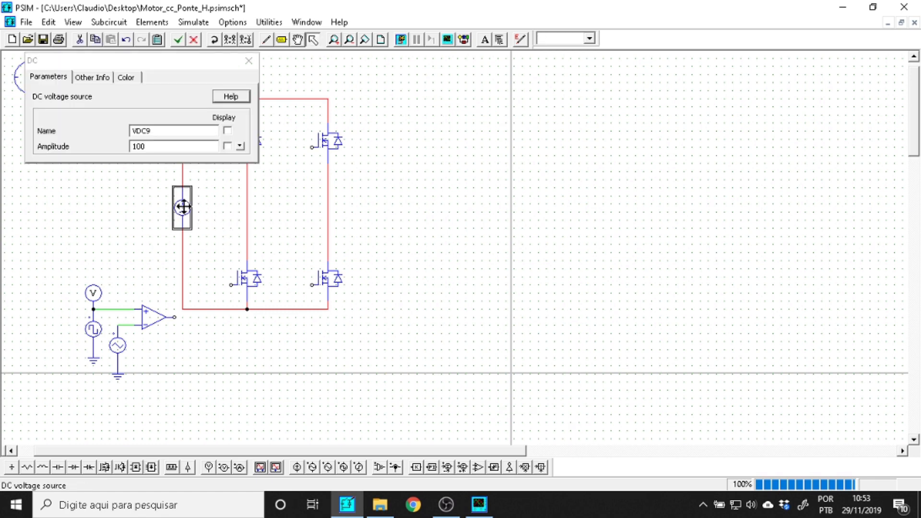
pyautogui.click(184, 156)
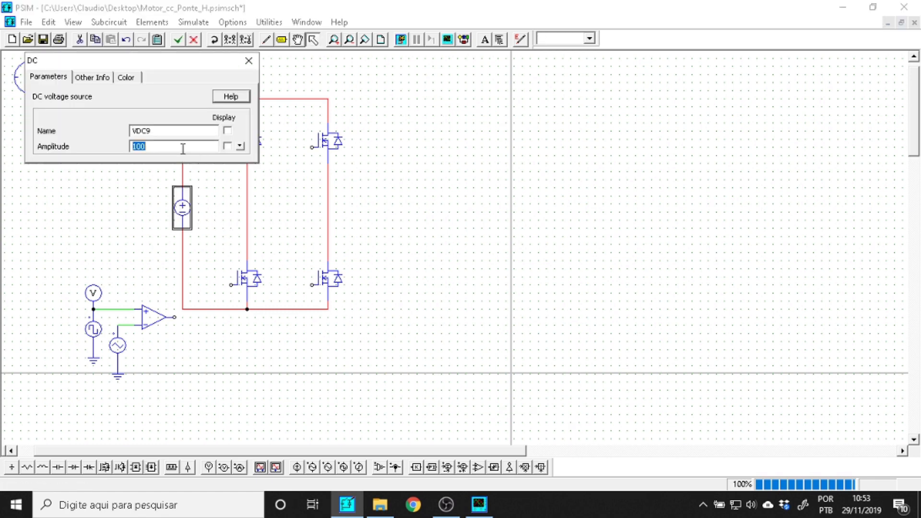
pyautogui.write('12')
pyautogui.click(249, 60)
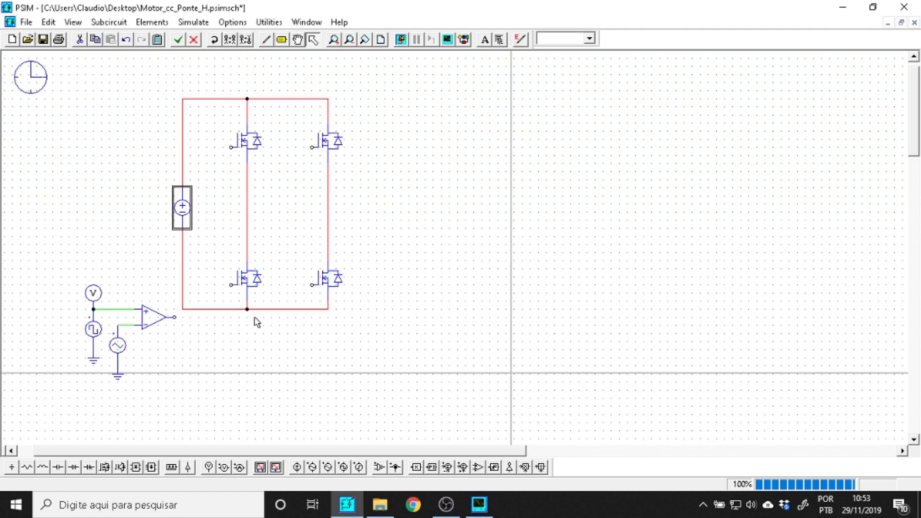
# Move the MOSFET bridge away from the DC source and shift the PWM generator circuit below the lower rail.
pyautogui.moveTo(365, 350); pyautogui.dragTo(211, 84)
pyautogui.moveTo(255, 140); pyautogui.dragTo(296, 141)
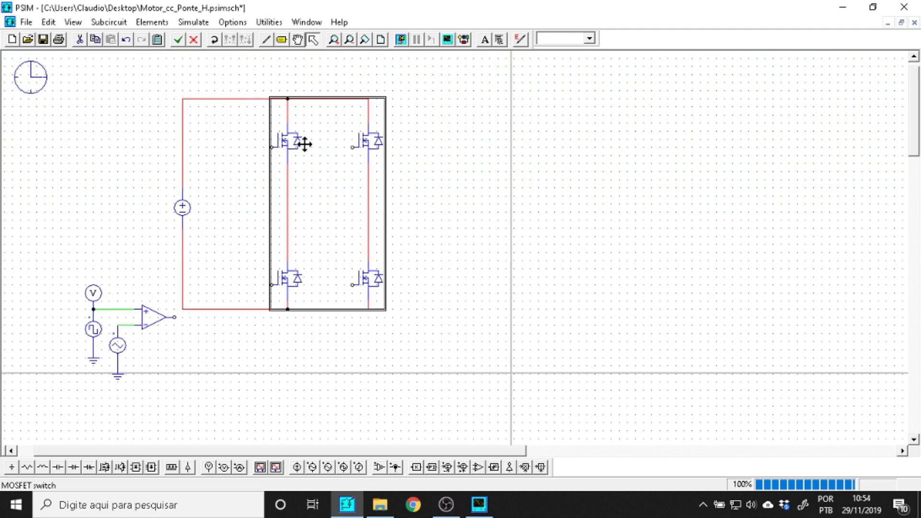
pyautogui.moveTo(177, 384); pyautogui.dragTo(74, 287)
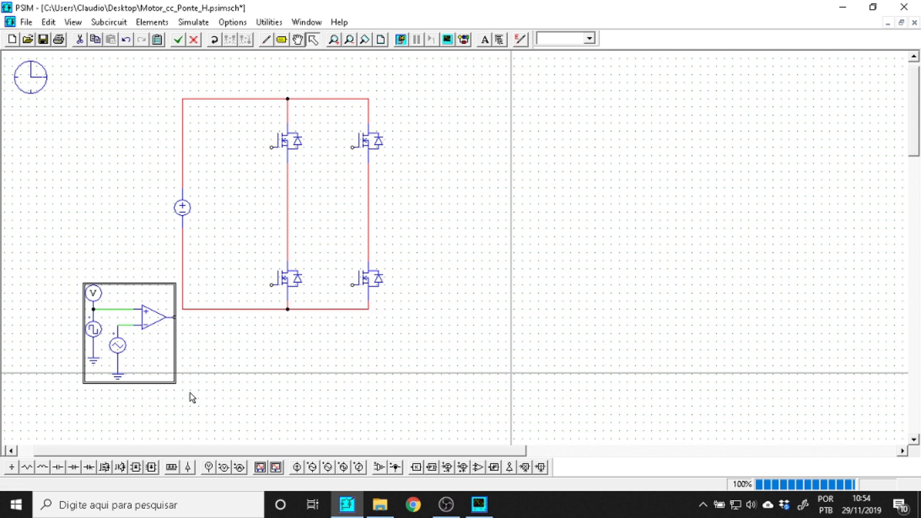
pyautogui.moveTo(160, 310); pyautogui.dragTo(190, 334)
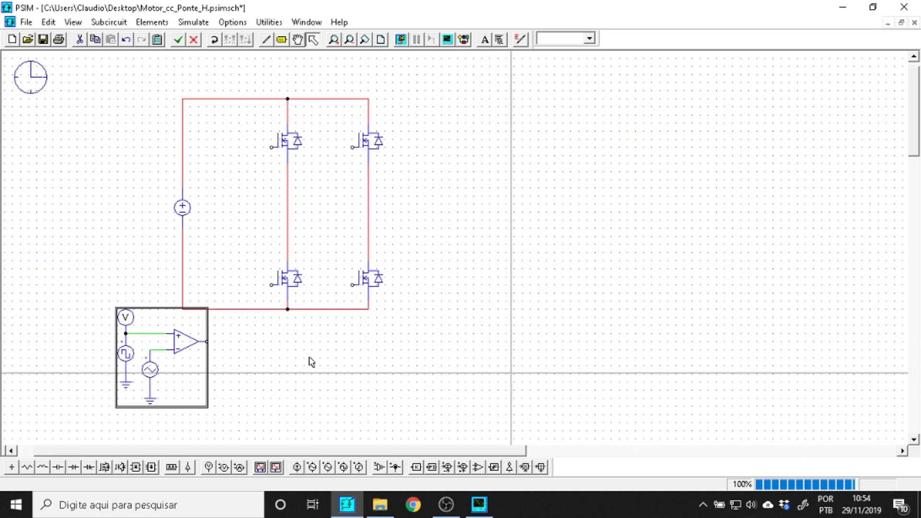
pyautogui.click(310, 362)
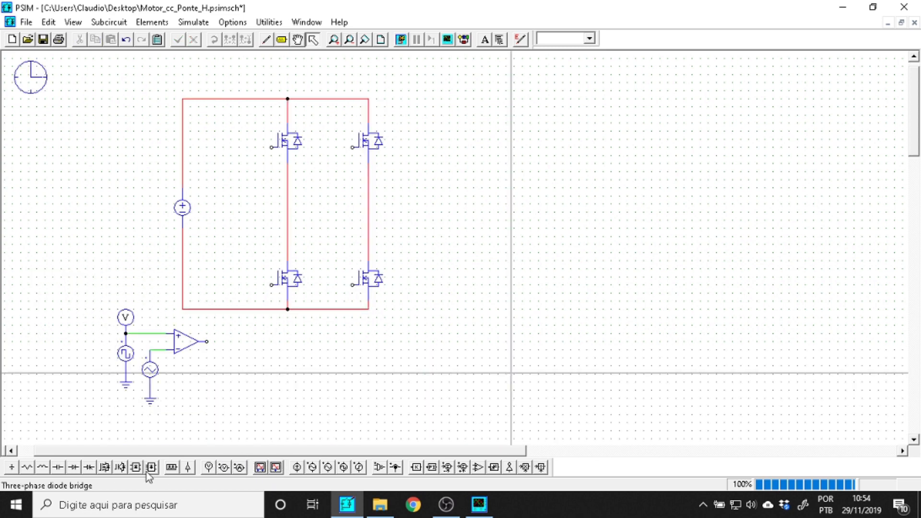
# Move the bridge's lower rail further down to make room beneath the lower MOSFET gates.
pyautogui.click(188, 466)
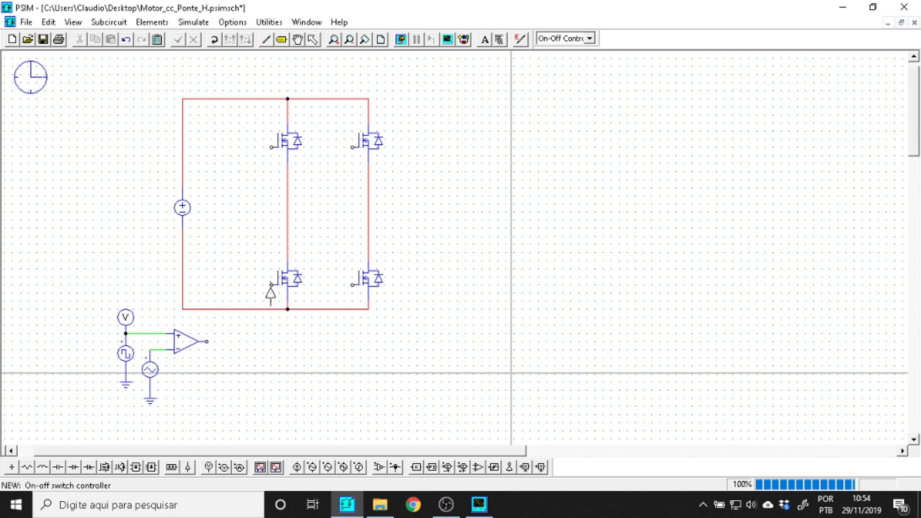
pyautogui.press('Escape')
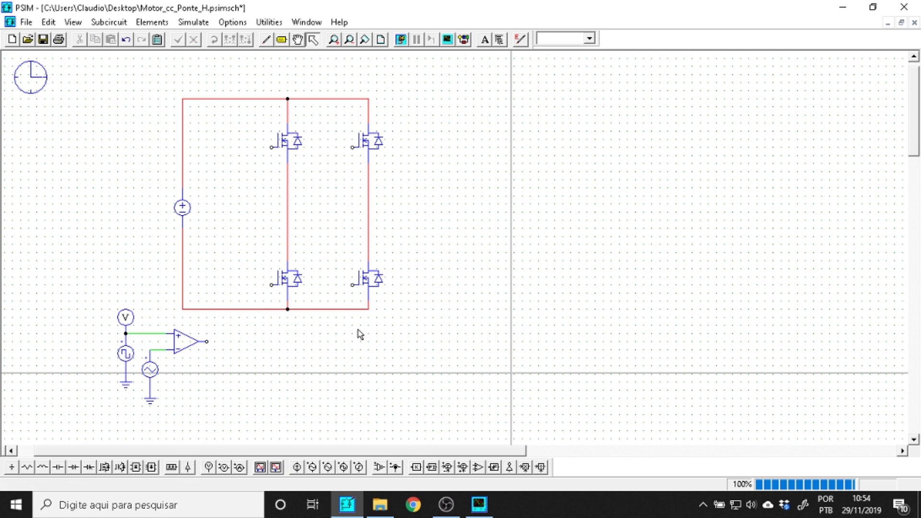
pyautogui.moveTo(392, 321); pyautogui.dragTo(178, 301)
pyautogui.moveTo(264, 302); pyautogui.dragTo(286, 339)
pyautogui.click(340, 384)
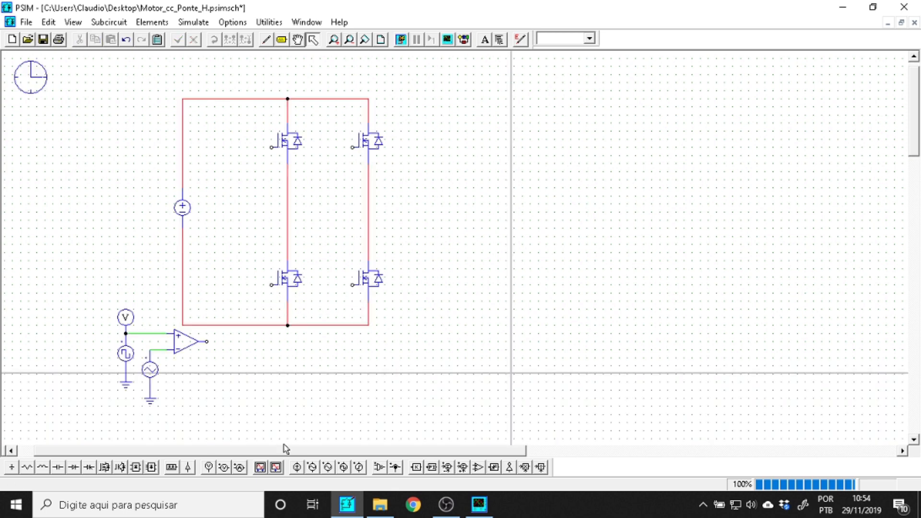
# Place an on-off switch controller on the gate of each of the four MOSFETs.
pyautogui.click(188, 467)
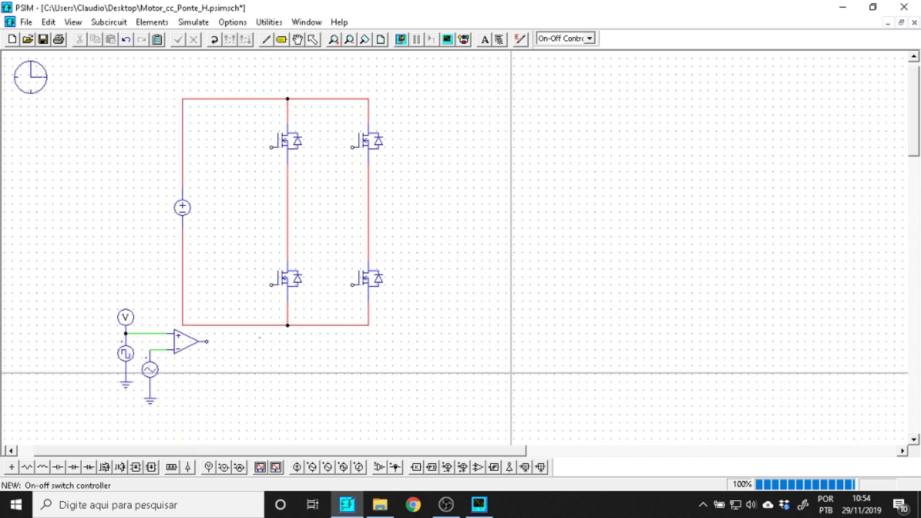
pyautogui.click(272, 298)
pyautogui.click(352, 297)
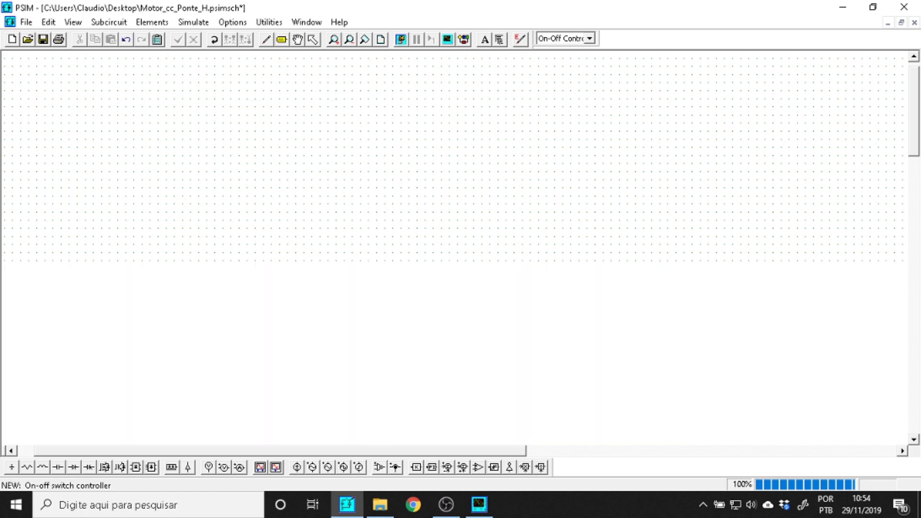
pyautogui.click(352, 158)
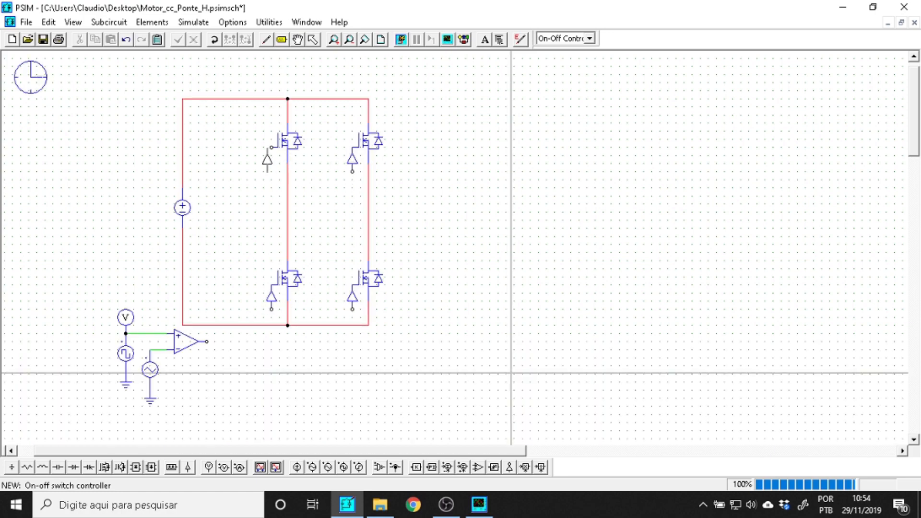
pyautogui.click(271, 158)
pyautogui.press('Escape')
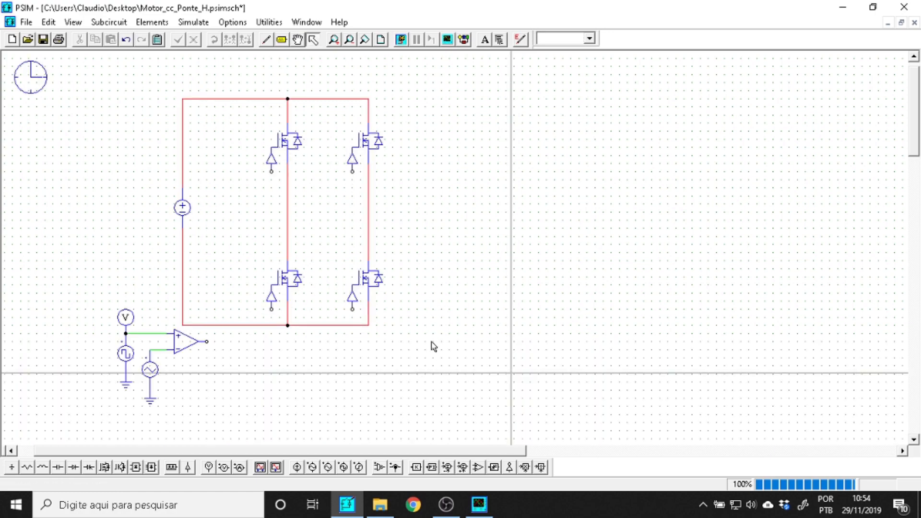
# Add NOT gates to the inputs of the upper-left and lower-right MOSFETs' on-off controllers.
pyautogui.click(509, 467)
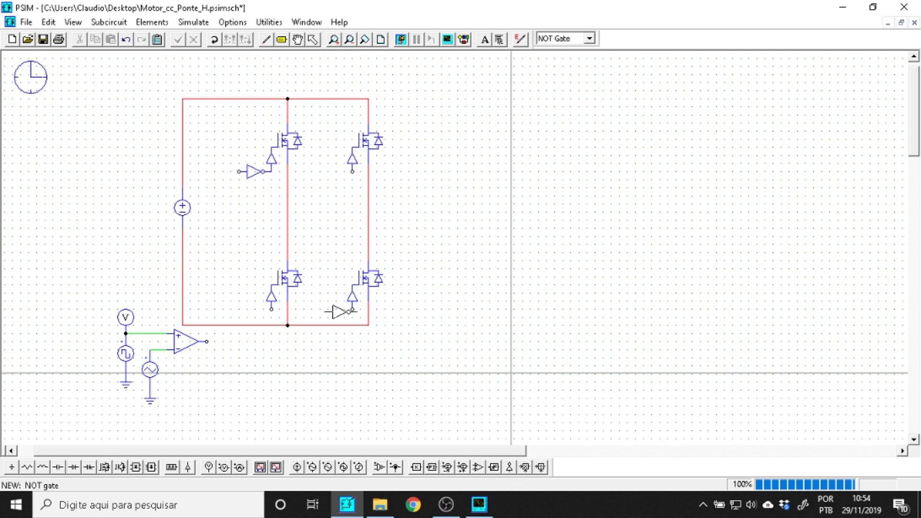
pyautogui.click(326, 307)
pyautogui.press('Escape')
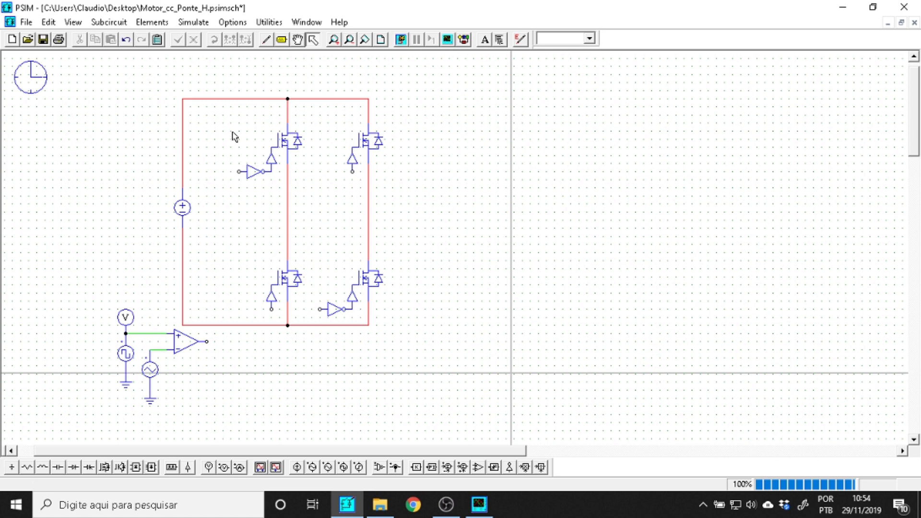
# Wire the comparator output to both NOT gates and the two remaining on-off controllers, and save the schematic.
pyautogui.click(265, 41)
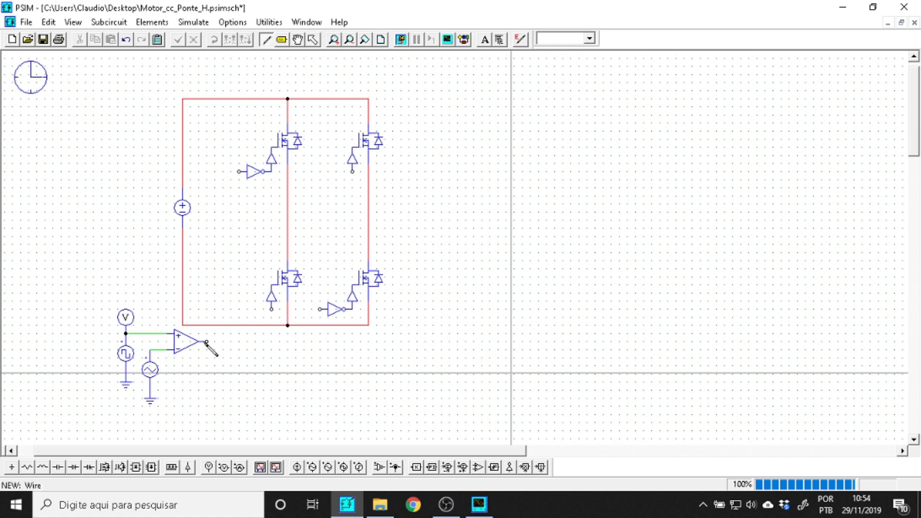
pyautogui.moveTo(206, 342)
pyautogui.mouseDown()
pyautogui.moveTo(267, 325)
pyautogui.moveTo(271, 307)
pyautogui.mouseUp()
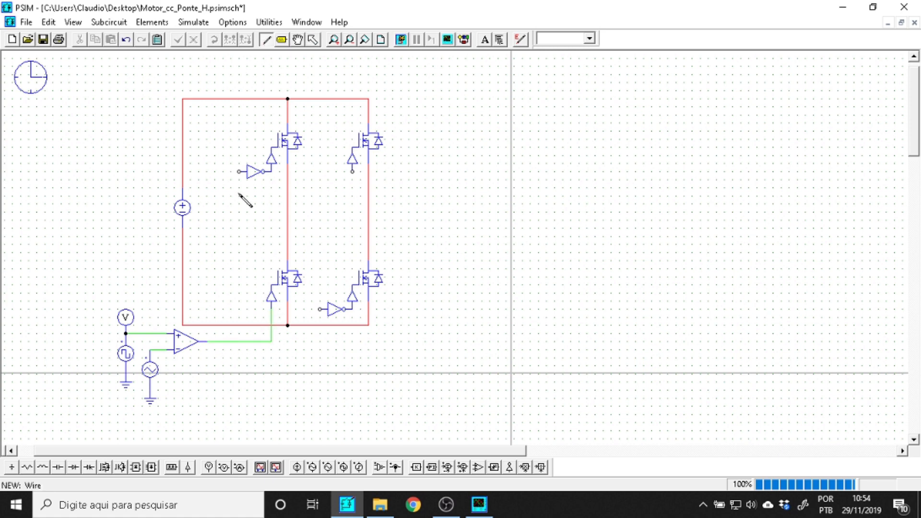
pyautogui.moveTo(238, 173); pyautogui.dragTo(272, 309)
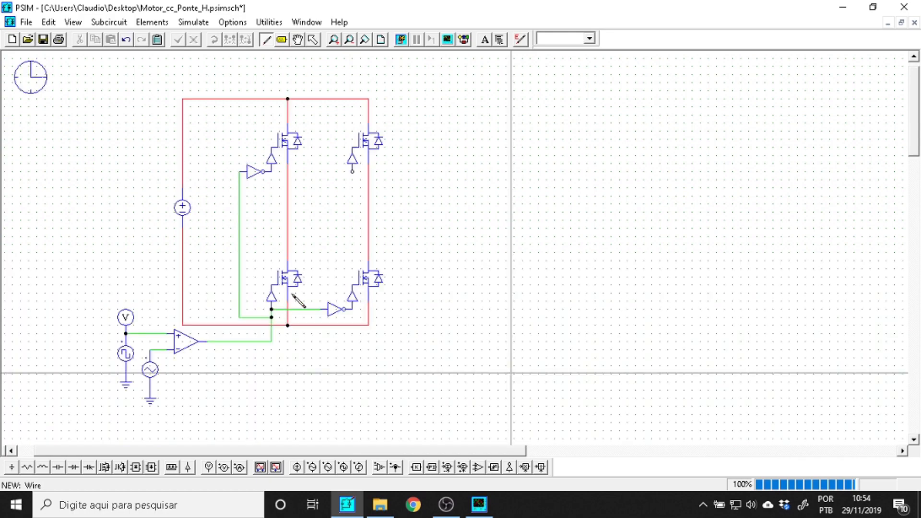
pyautogui.moveTo(352, 171); pyautogui.dragTo(312, 309)
pyautogui.press('Escape')
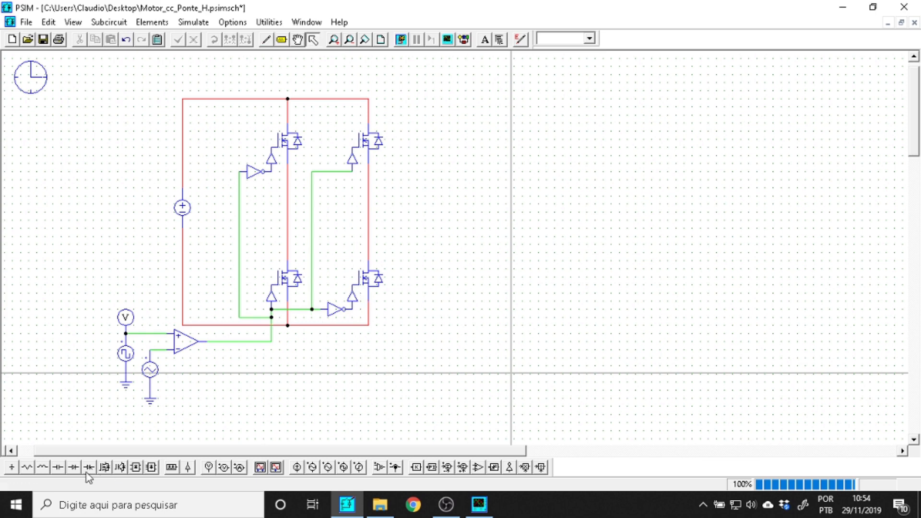
pyautogui.click(42, 39)
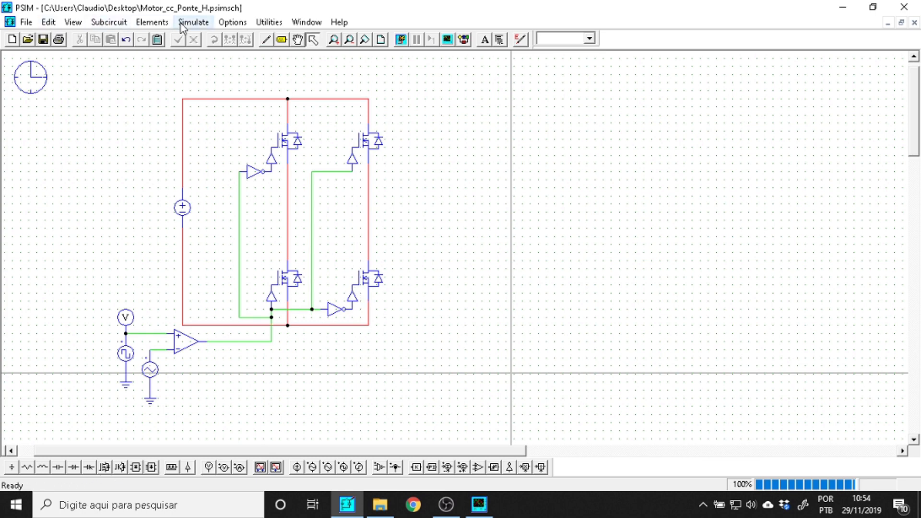
# Place a DC Machine from the motor drive elements beside the H-bridge, outside its second MOSFET leg.
pyautogui.click(152, 24)
pyautogui.moveTo(154, 33)
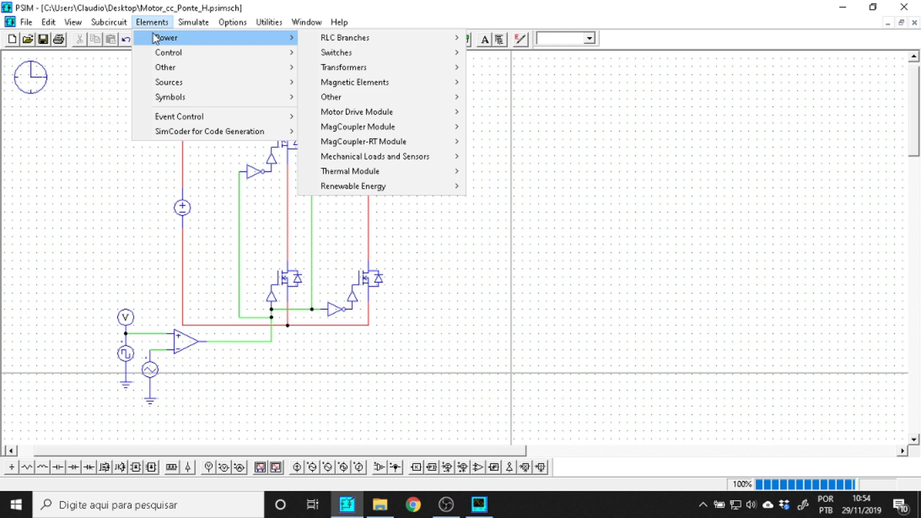
pyautogui.moveTo(414, 55)
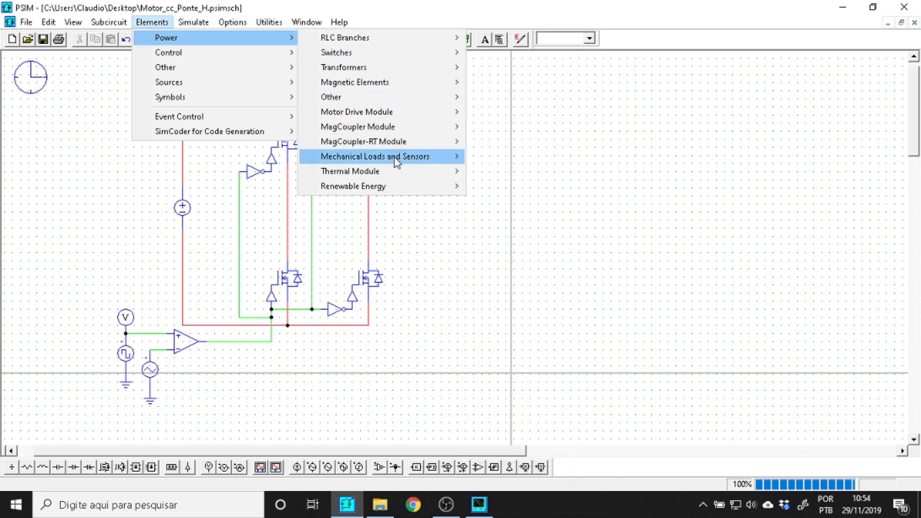
pyautogui.moveTo(395, 158)
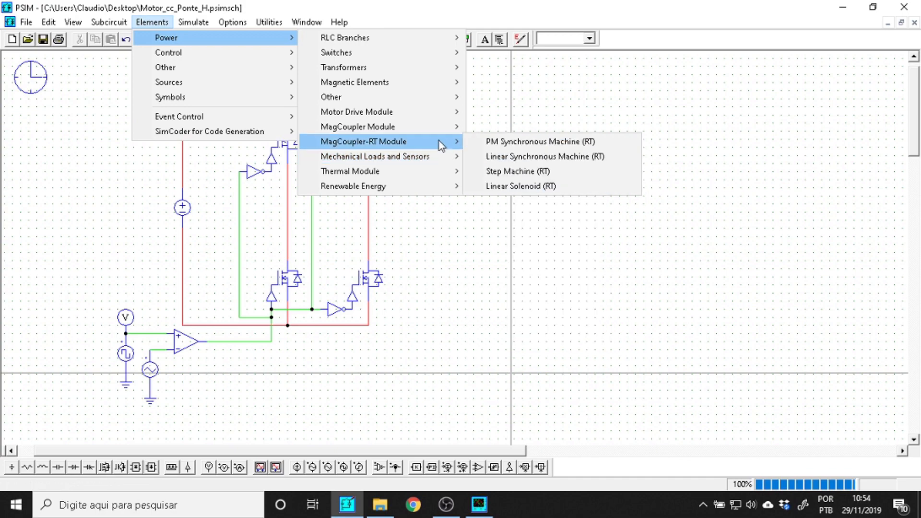
pyautogui.moveTo(430, 113)
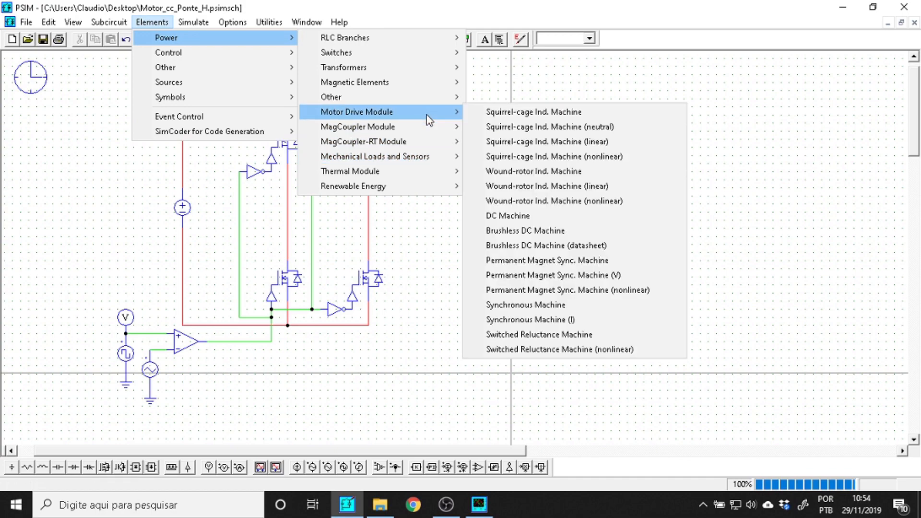
pyautogui.click(537, 216)
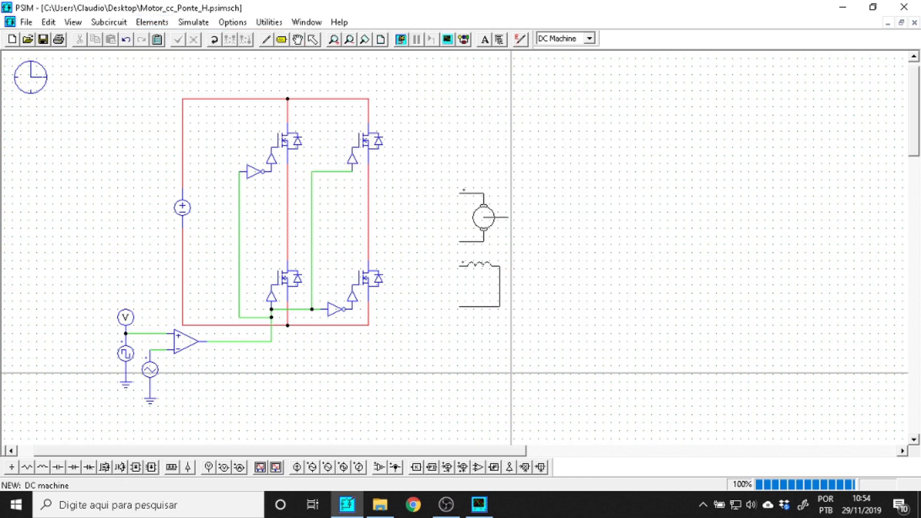
pyautogui.click(481, 220)
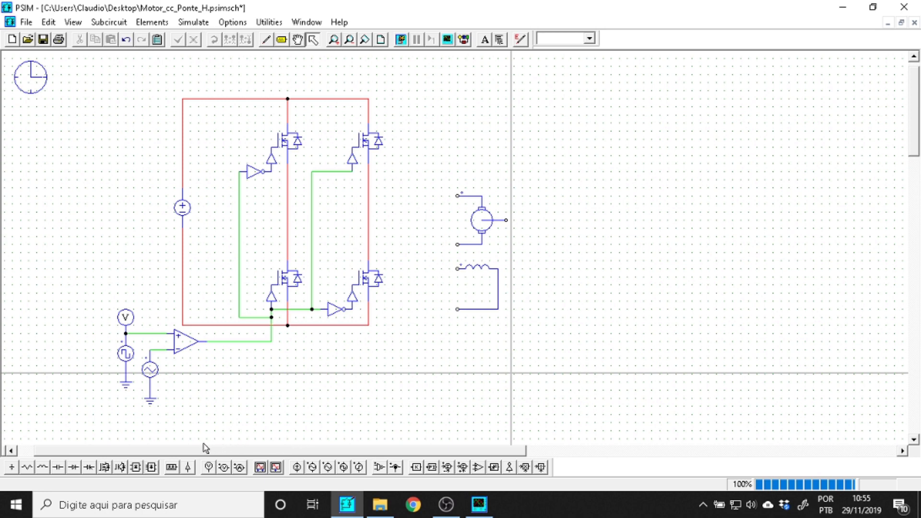
# Place a DC current source across the terminals of the DC machine's field winding.
pyautogui.click(152, 22)
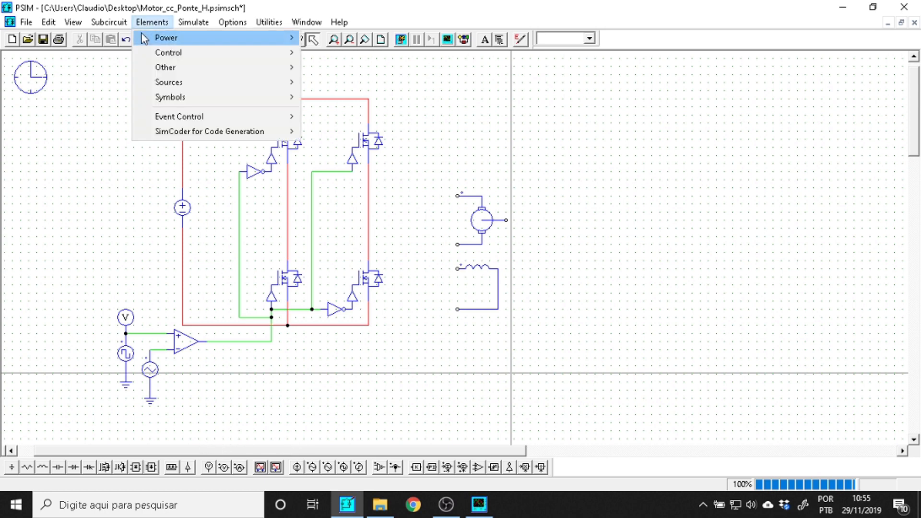
pyautogui.moveTo(143, 39)
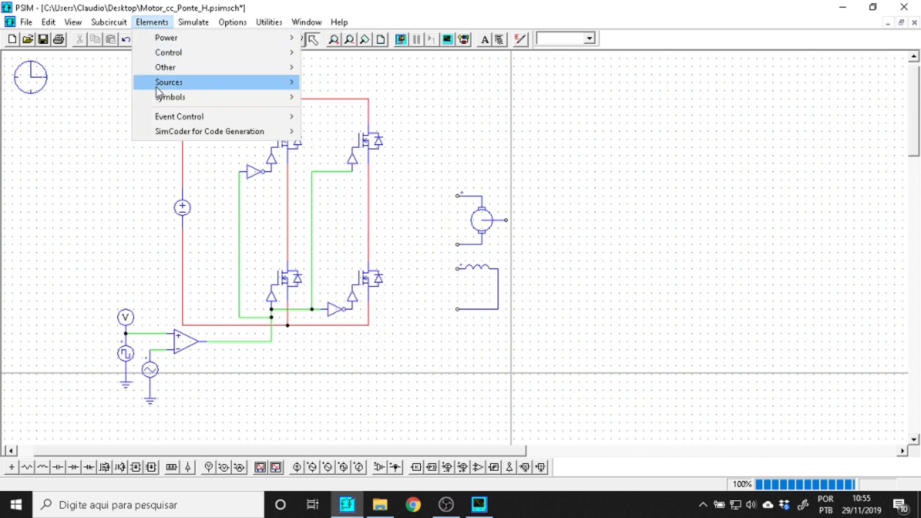
pyautogui.moveTo(161, 82)
pyautogui.moveTo(341, 96)
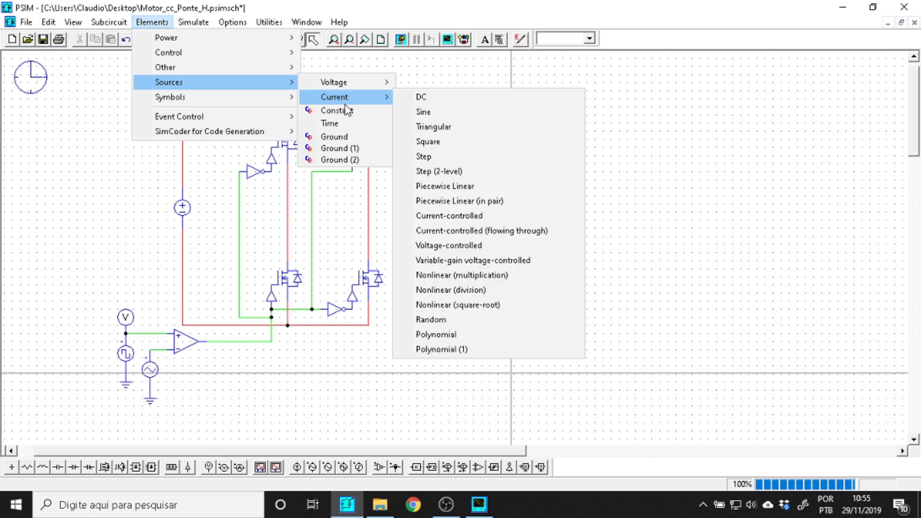
pyautogui.click(444, 98)
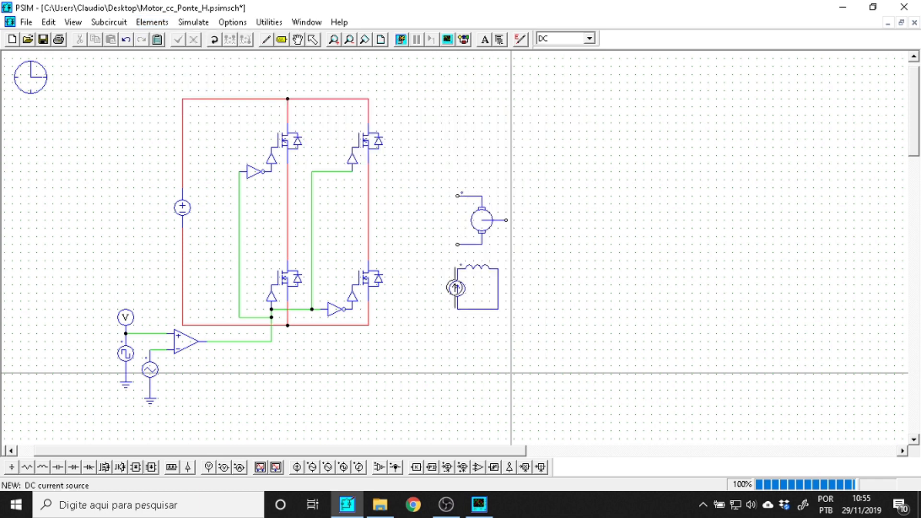
pyautogui.click(457, 288)
# Set the field current source's amplitude to 1.
pyautogui.doubleClick(457, 288)
pyautogui.doubleClick(161, 146)
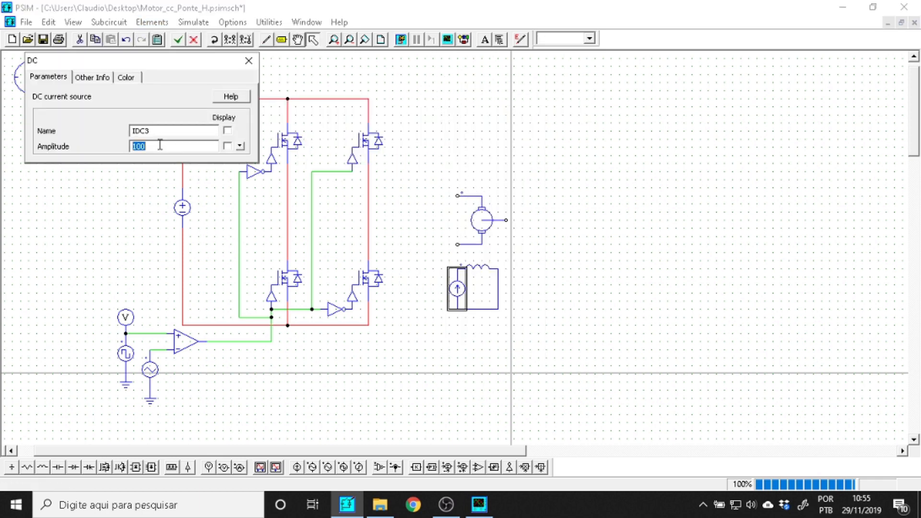
pyautogui.write('1')
pyautogui.click(249, 60)
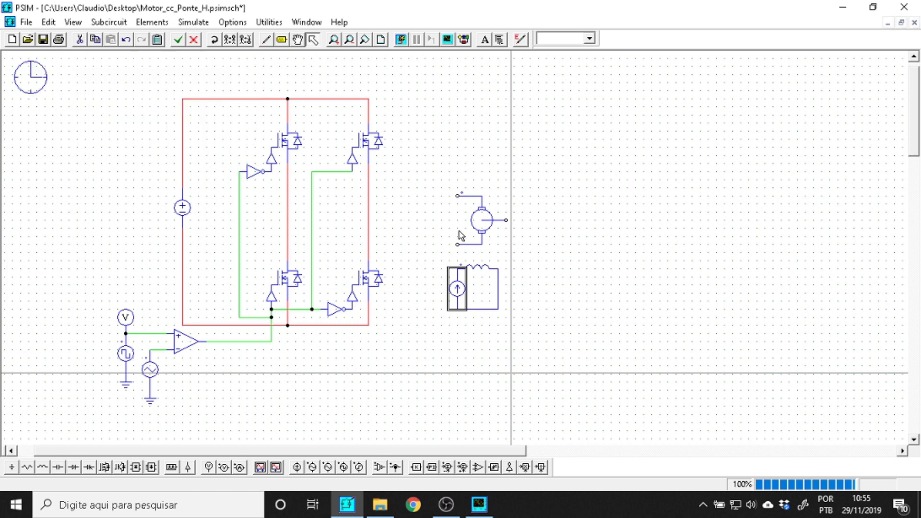
# Set the DC machine's armature resistance Ra to 1.45 and armature inductance La to 454u.
pyautogui.doubleClick(479, 219)
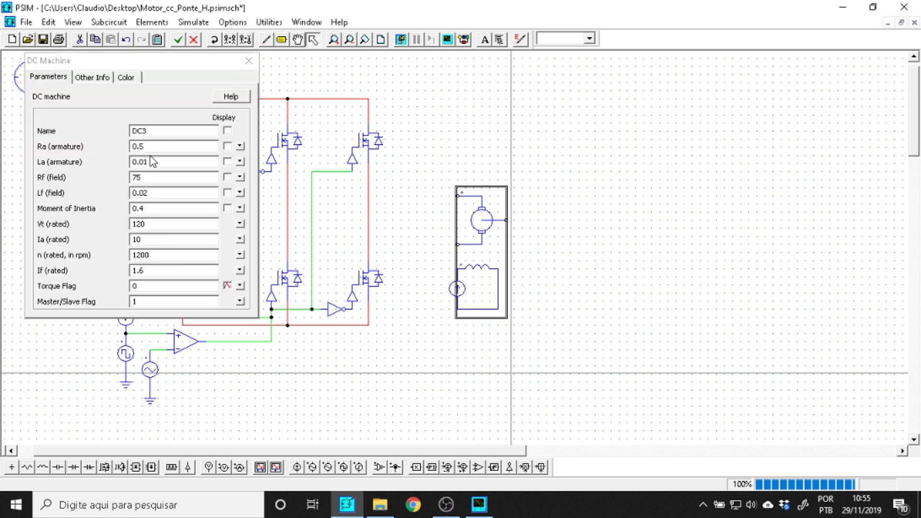
pyautogui.doubleClick(154, 146)
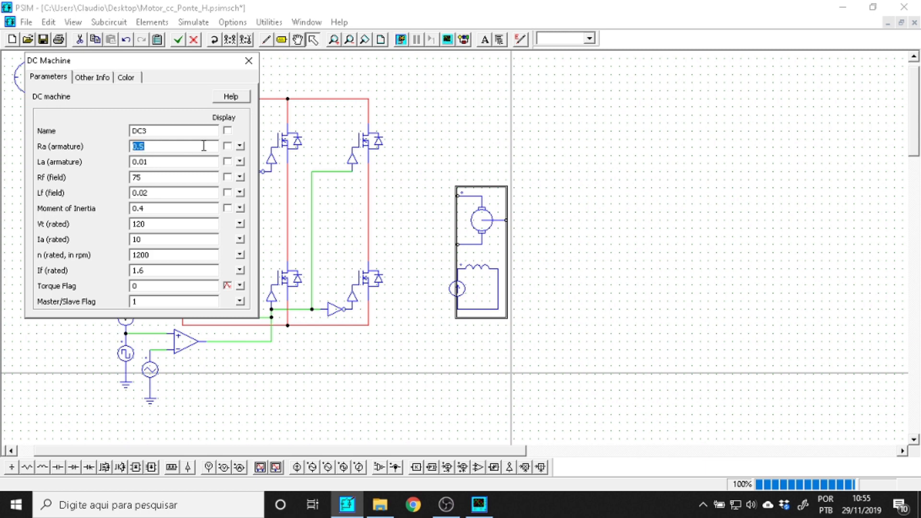
pyautogui.write('1.')
pyautogui.moveTo(172, 194); pyautogui.dragTo(125, 193)
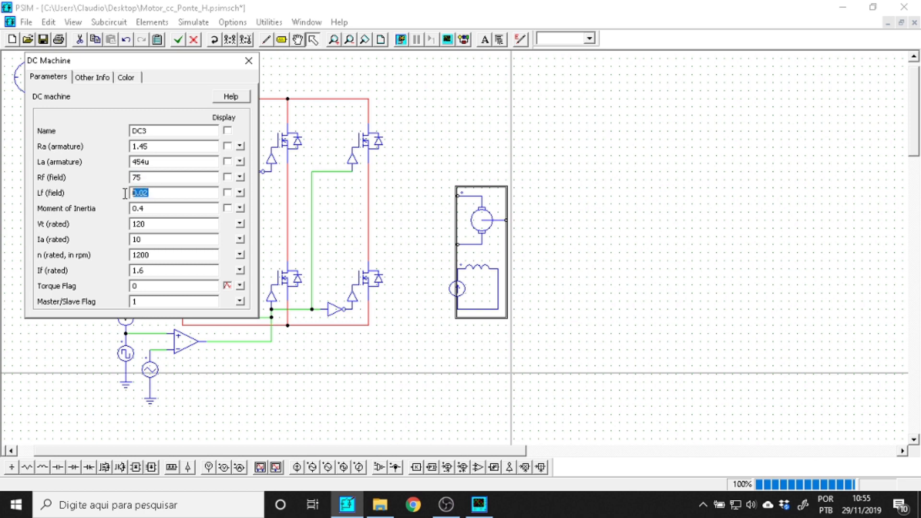
# Set the DC machine's moment of inertia to 0.0015, Vt to 12 and Ia to 4, and change its rated speed.
pyautogui.click(152, 208)
pyautogui.moveTo(154, 225); pyautogui.dragTo(68, 223)
pyautogui.moveTo(149, 238); pyautogui.dragTo(122, 236)
pyautogui.write('4')
pyautogui.moveTo(172, 260); pyautogui.dragTo(123, 261)
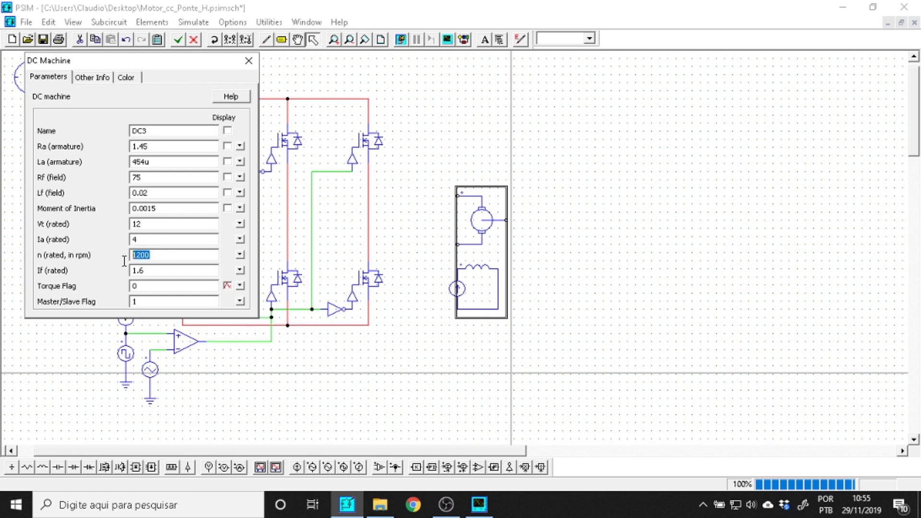
pyautogui.write('2')
pyautogui.click(249, 61)
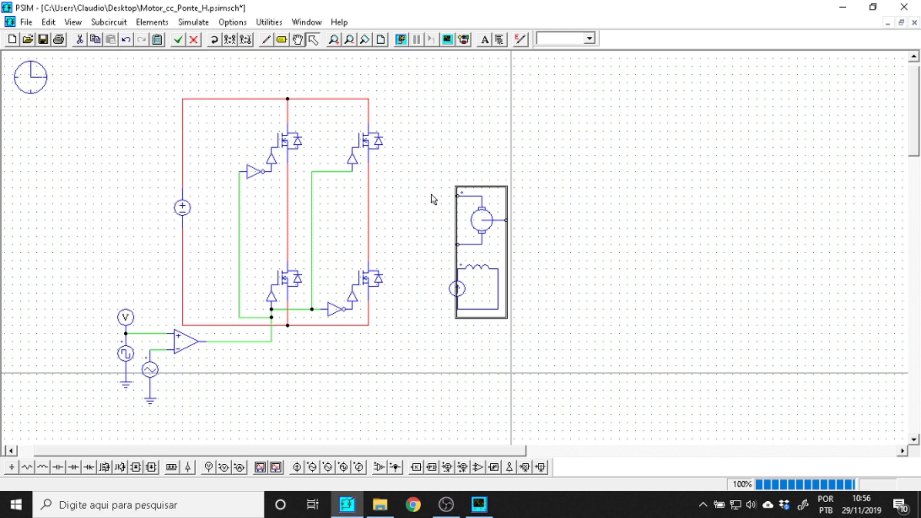
pyautogui.click(618, 270)
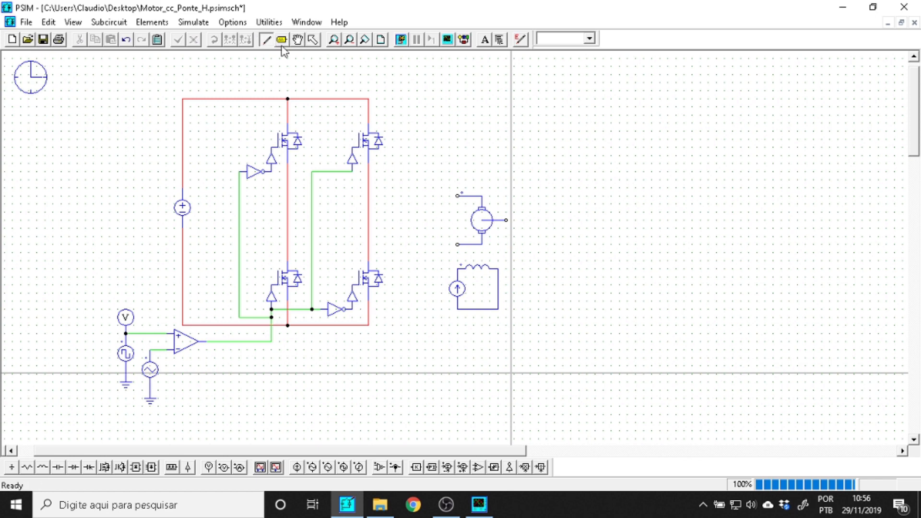
# Wire the motor's two armature terminals to the midpoints of the two MOSFET legs.
pyautogui.click(266, 39)
pyautogui.moveTo(457, 195); pyautogui.dragTo(288, 196)
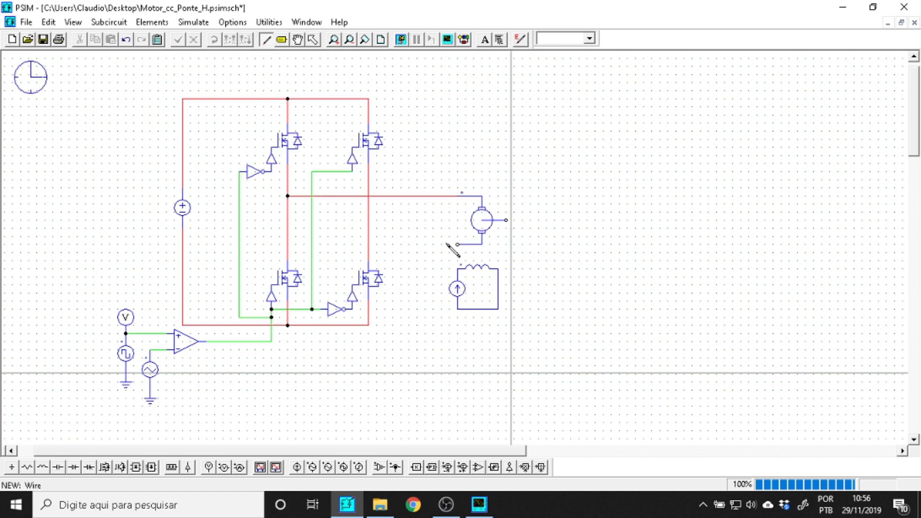
pyautogui.moveTo(458, 245); pyautogui.dragTo(369, 244)
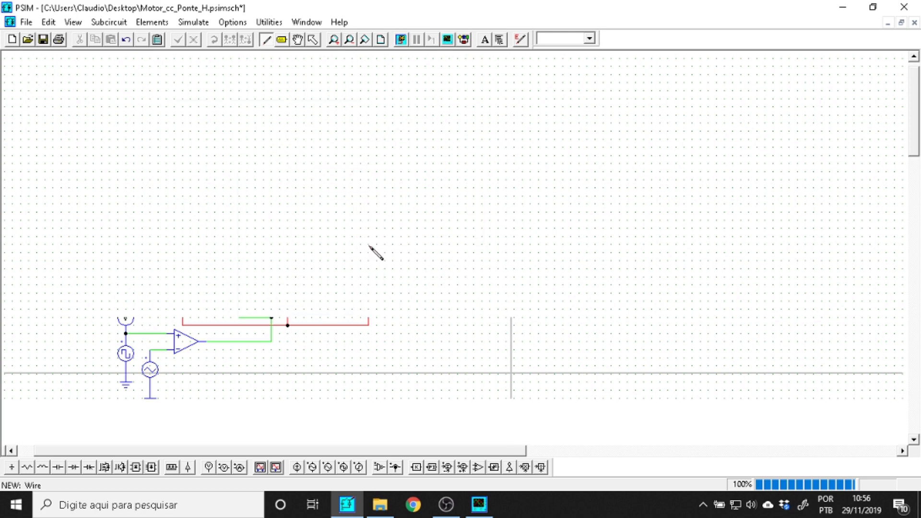
pyautogui.press('Escape')
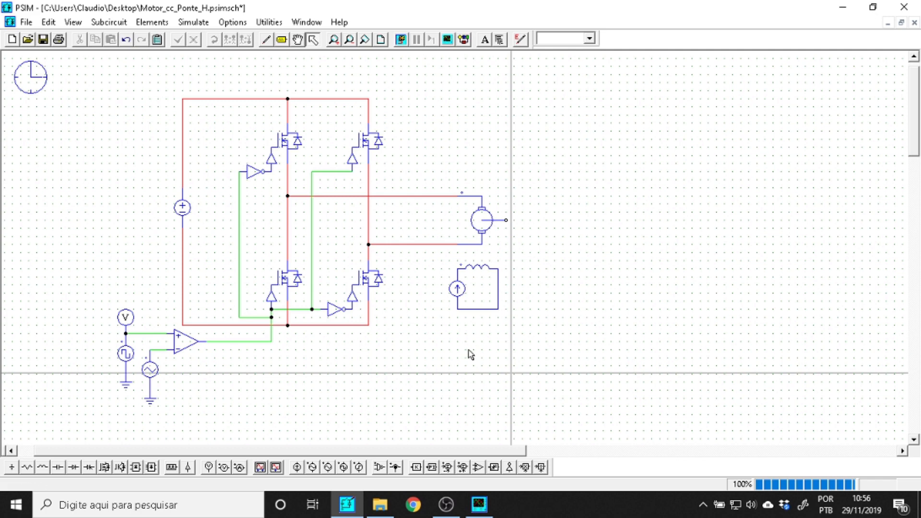
pyautogui.click(240, 469)
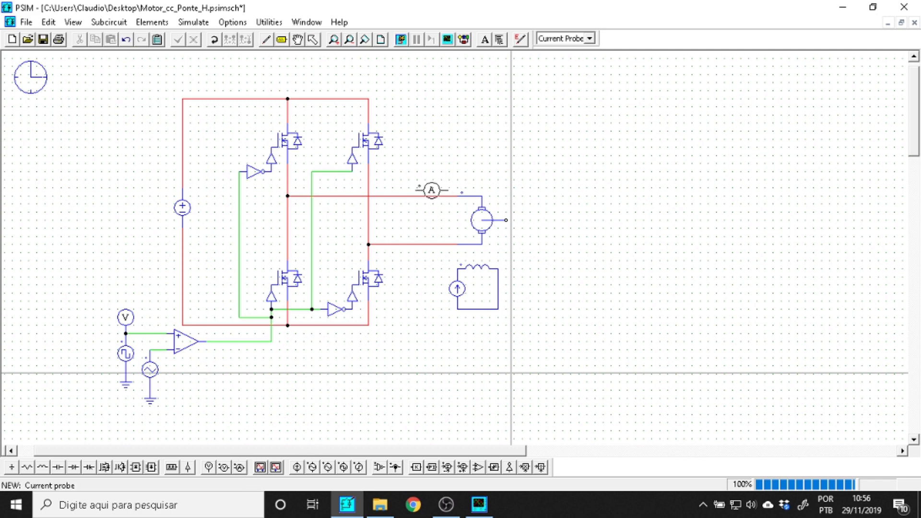
pyautogui.click(415, 197)
pyautogui.click(415, 196)
pyautogui.press('Delete')
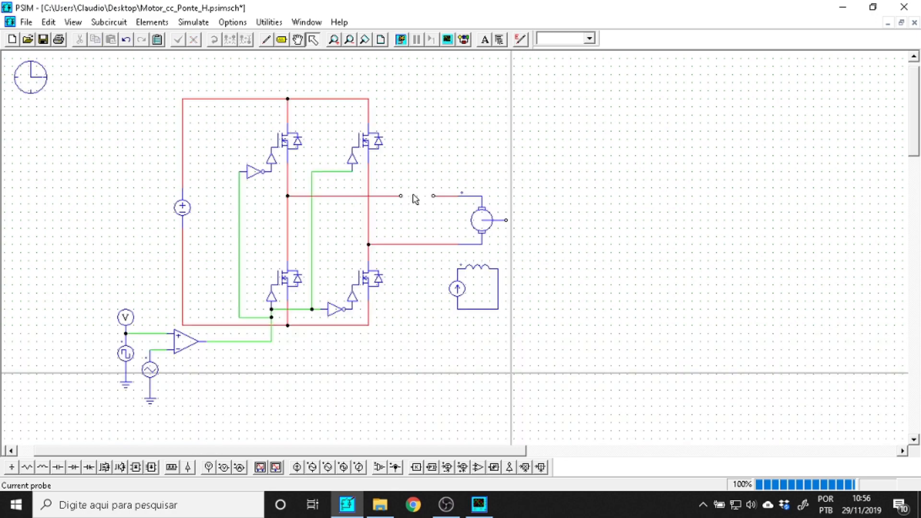
# Insert a current sensor in the gap of the motor's upper armature wire, with its output facing up.
pyautogui.click(395, 468)
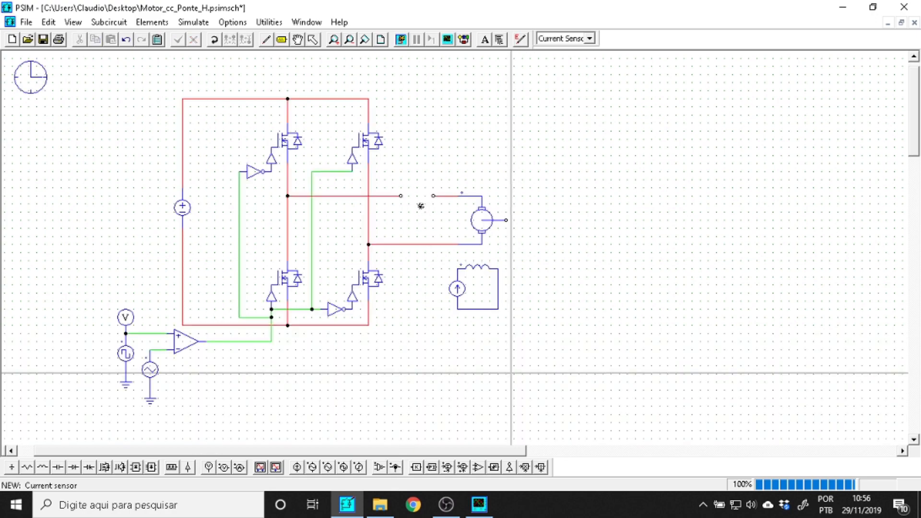
pyautogui.click(416, 197)
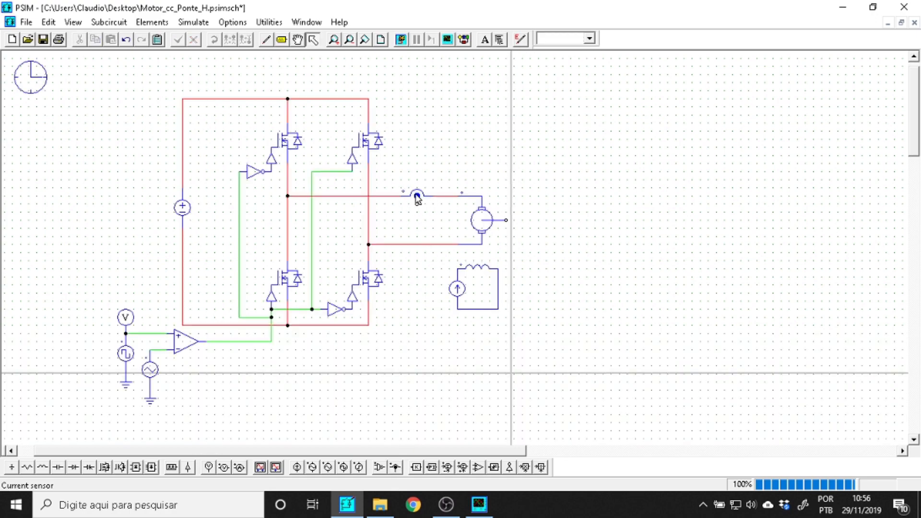
pyautogui.click(417, 197)
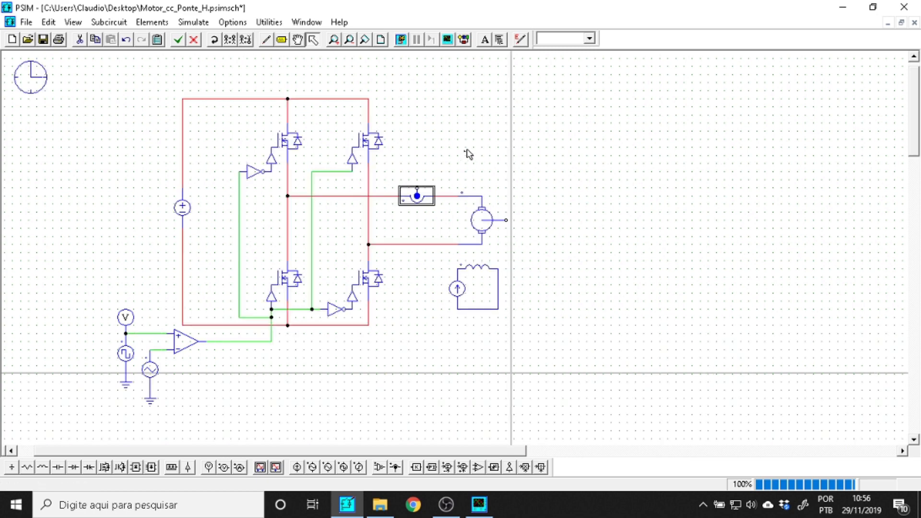
pyautogui.click(438, 235)
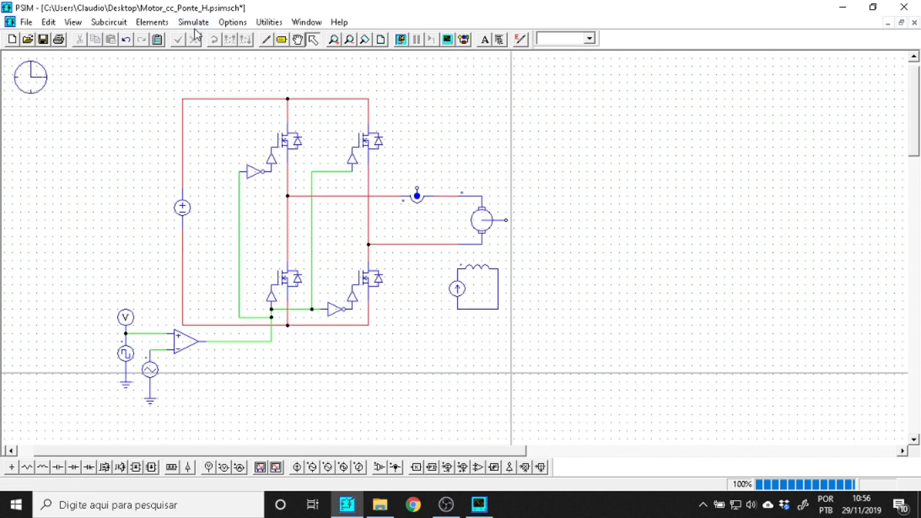
# Place a 2nd-order low-pass filter above the current sensor and wire the sensor's output to the filter's input.
pyautogui.click(158, 24)
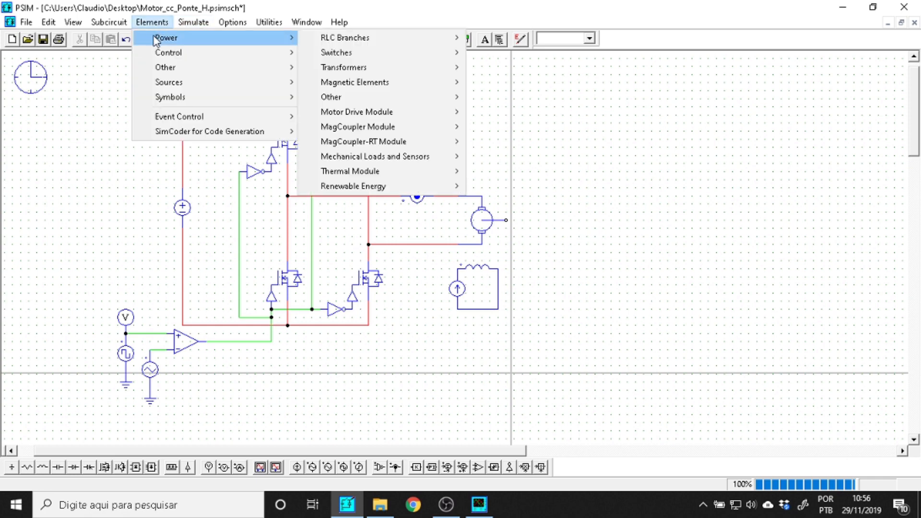
pyautogui.moveTo(165, 53)
pyautogui.moveTo(365, 53)
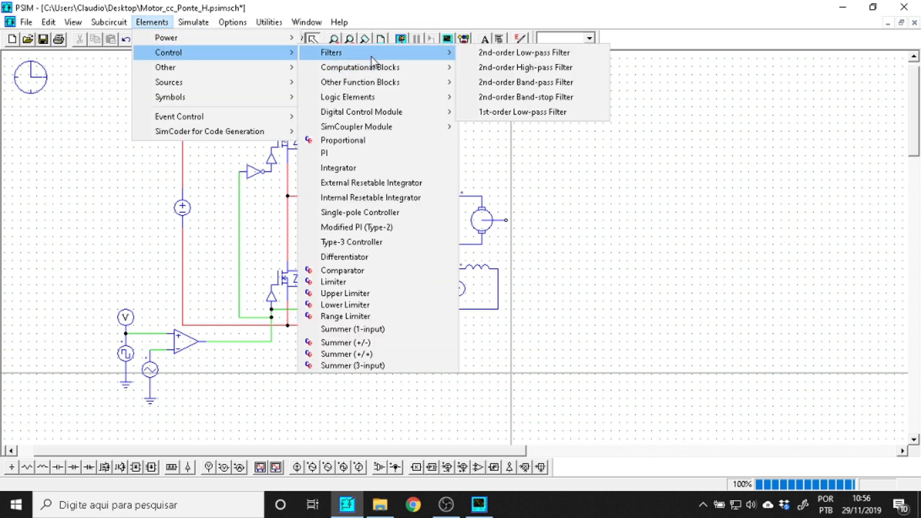
pyautogui.click(496, 55)
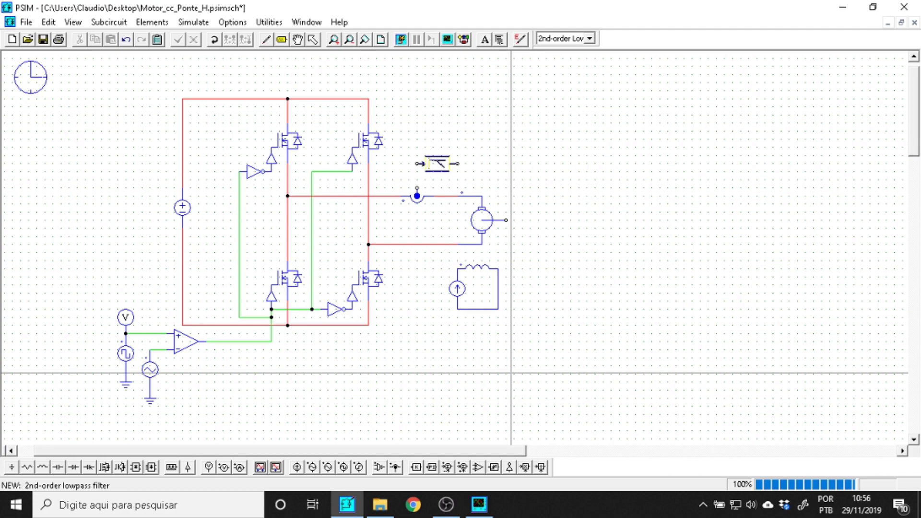
pyautogui.click(436, 163)
pyautogui.click(265, 39)
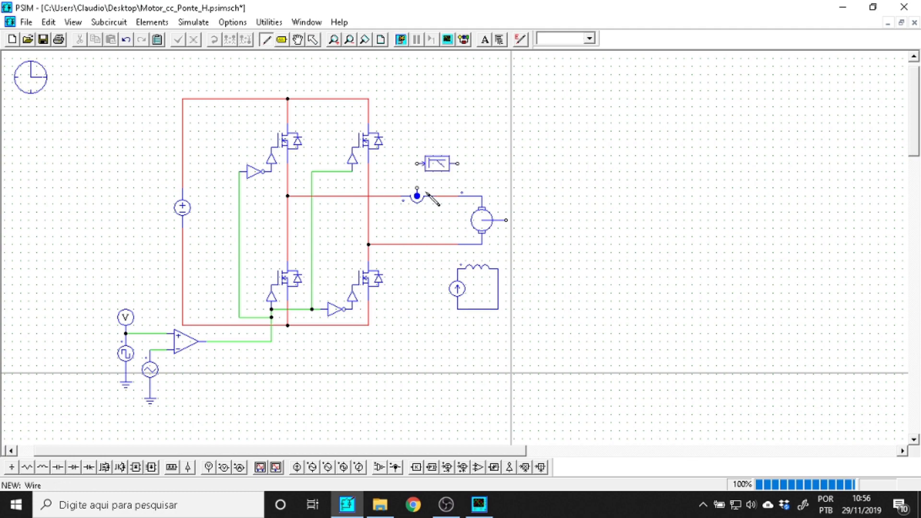
pyautogui.moveTo(416, 188); pyautogui.dragTo(418, 164)
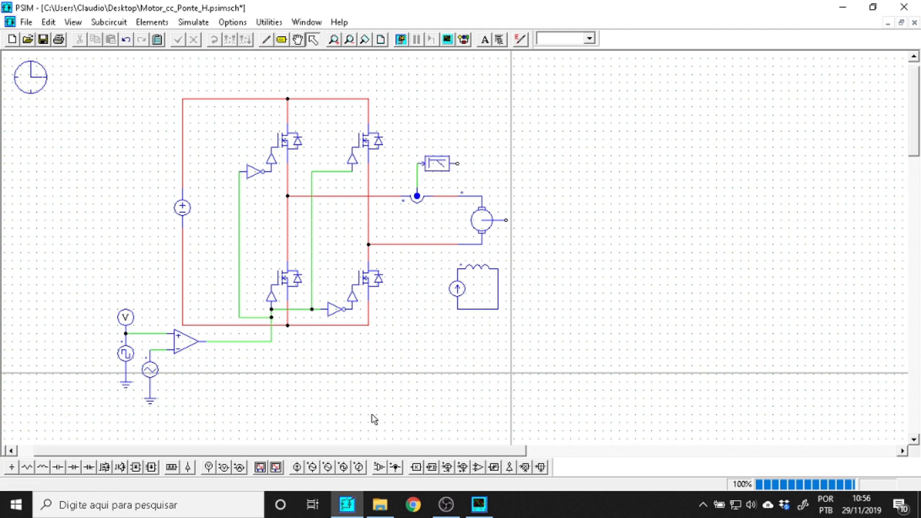
pyautogui.press('Escape')
# Connect a node-to-ground voltage probe to the low-pass filter's output, spaced slightly away from the filter block.
pyautogui.click(210, 467)
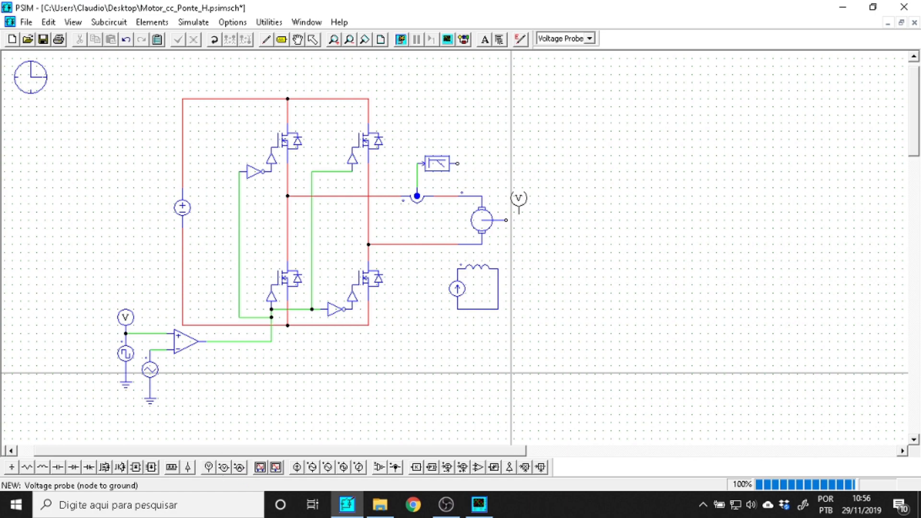
pyautogui.click(457, 147)
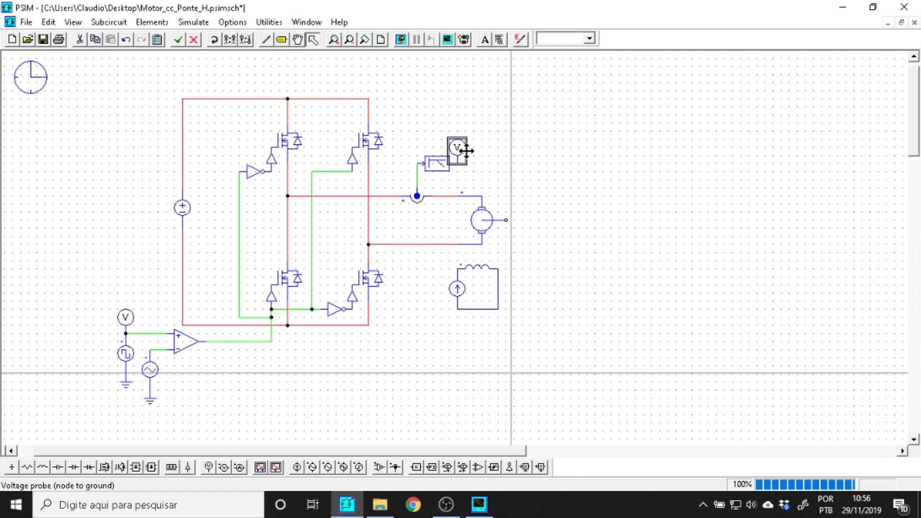
pyautogui.moveTo(457, 148); pyautogui.dragTo(466, 148)
pyautogui.click(541, 161)
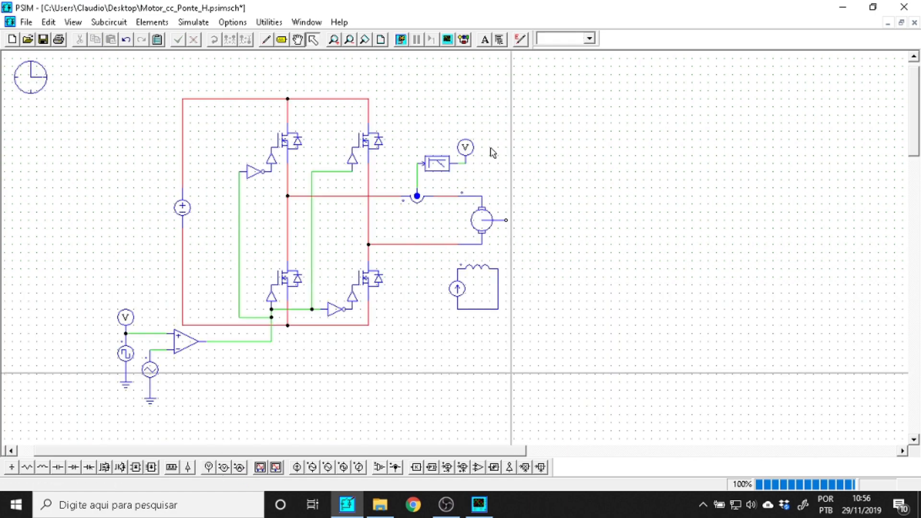
# Copy the voltage probe onto the node between the current sensor's output and the filter's input, and name the copy Ia.
pyautogui.click(459, 147)
pyautogui.hotkey('ctrl', 'c')
pyautogui.hotkey('ctrl', 'v')
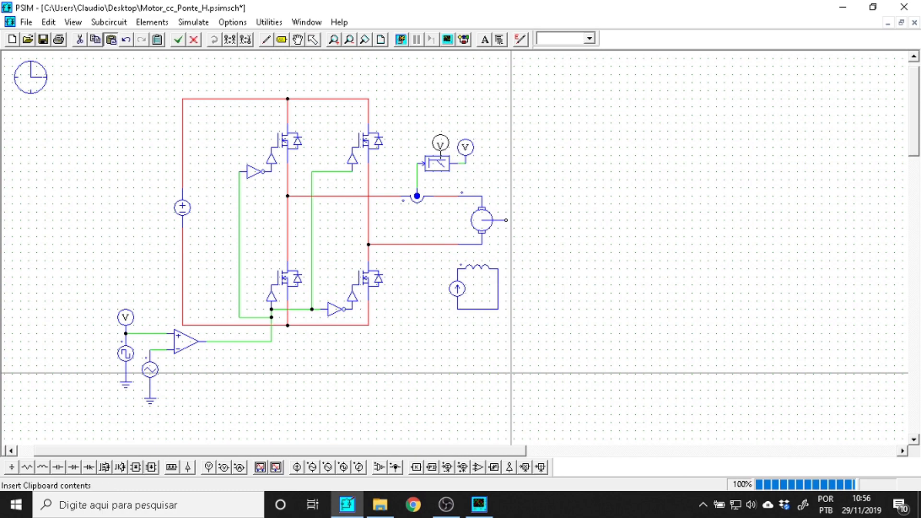
pyautogui.click(416, 149)
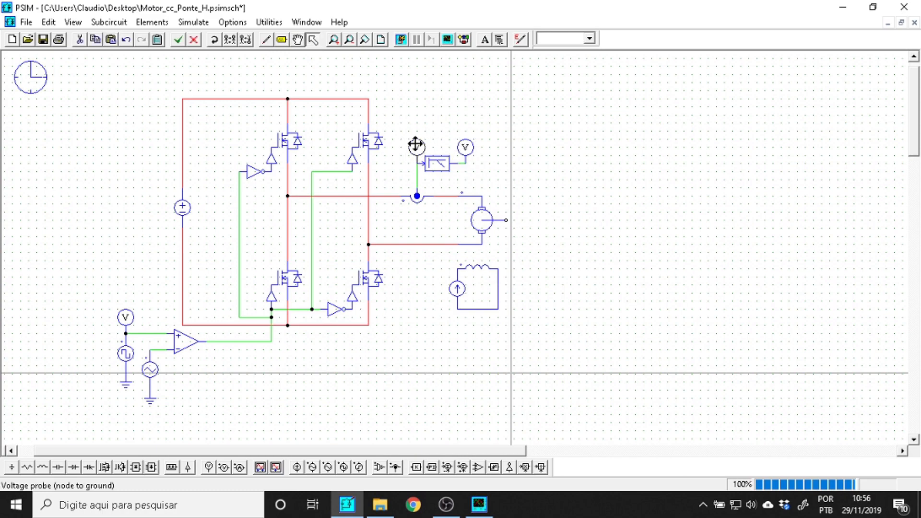
pyautogui.doubleClick(417, 146)
pyautogui.doubleClick(185, 130)
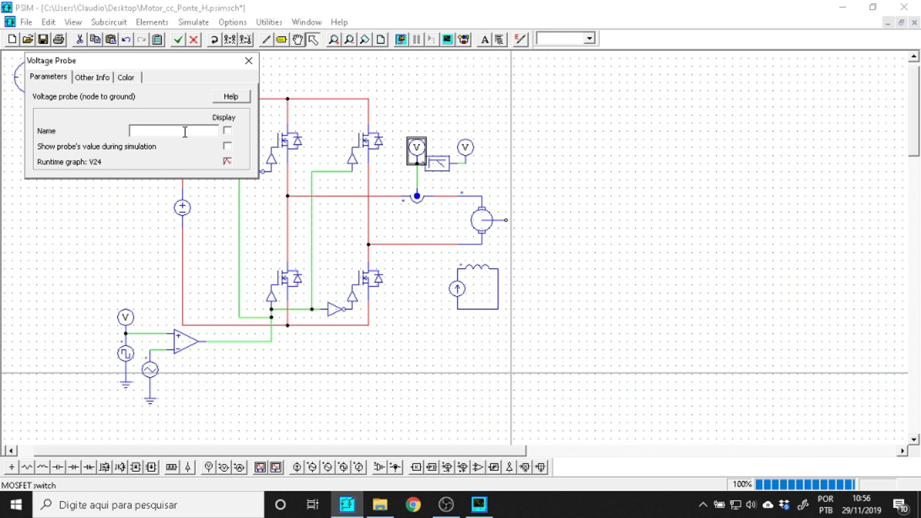
pyautogui.click(248, 60)
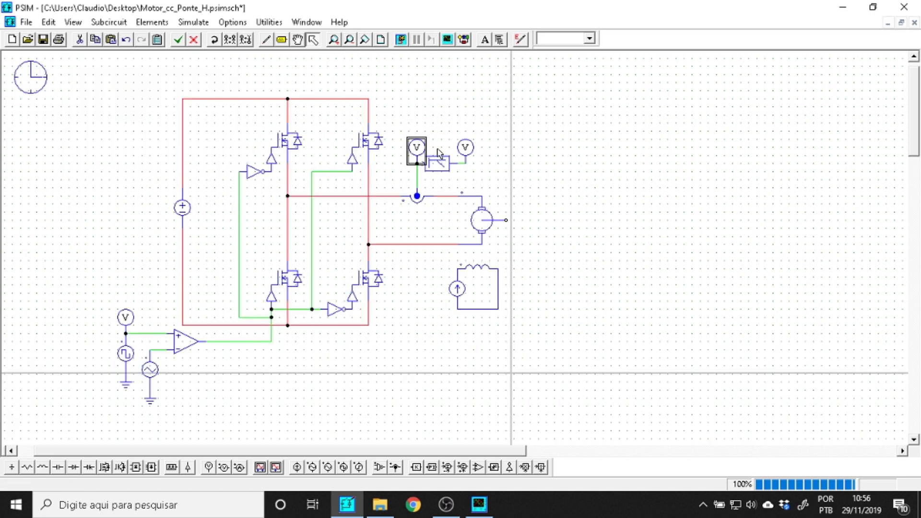
# Name the voltage probe at the low-pass filter's output Ia_f.
pyautogui.click(466, 146)
pyautogui.doubleClick(466, 147)
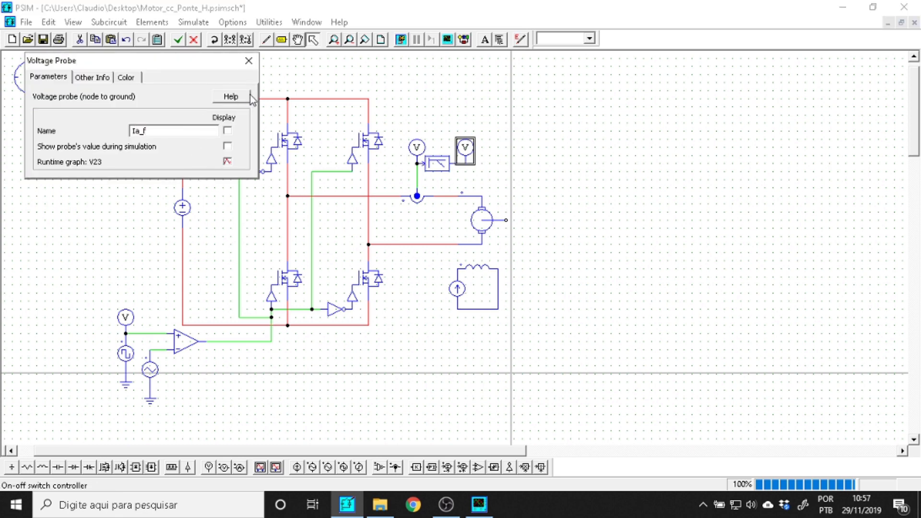
pyautogui.click(248, 61)
# Place a speed sensor on the DC motor's shaft, with its input joined directly to the shaft terminal.
pyautogui.click(471, 221)
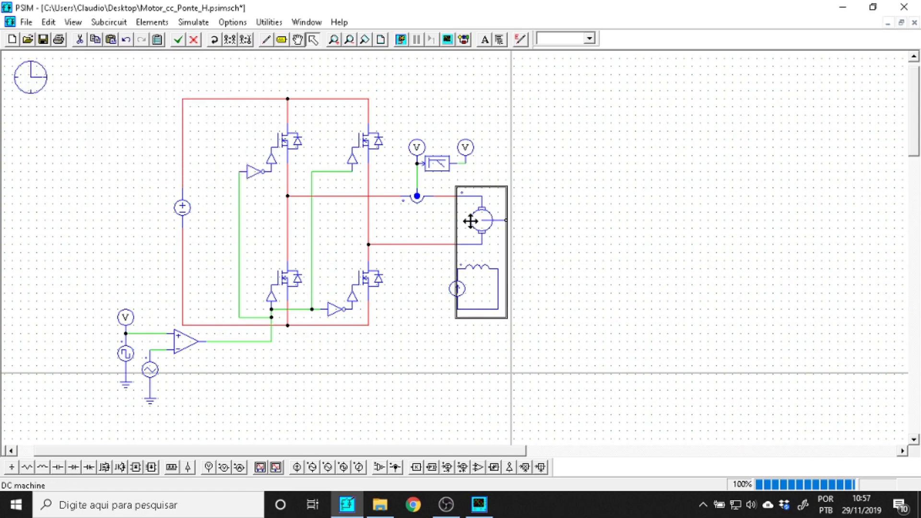
pyautogui.click(149, 22)
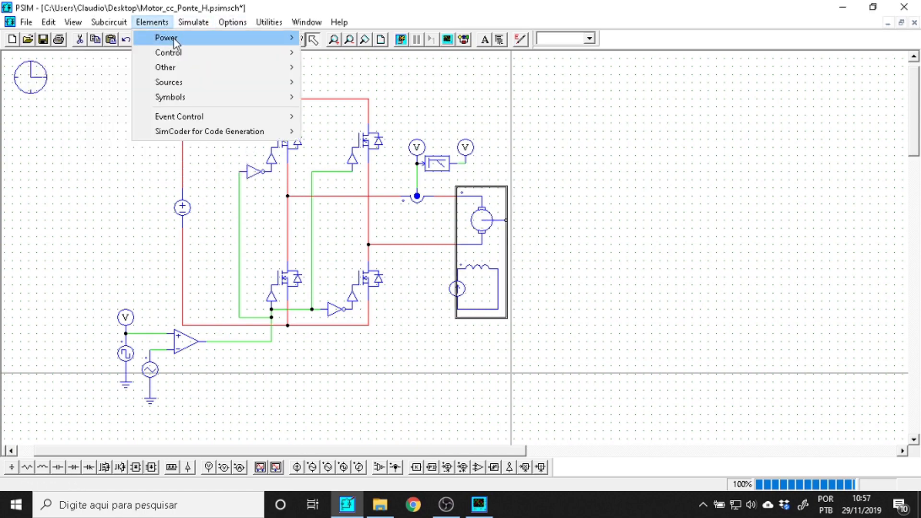
pyautogui.moveTo(175, 43)
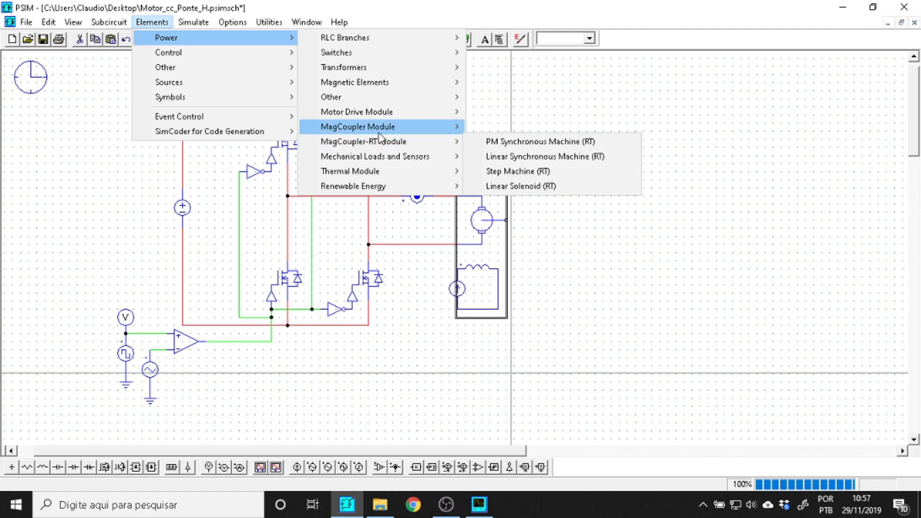
pyautogui.moveTo(383, 156)
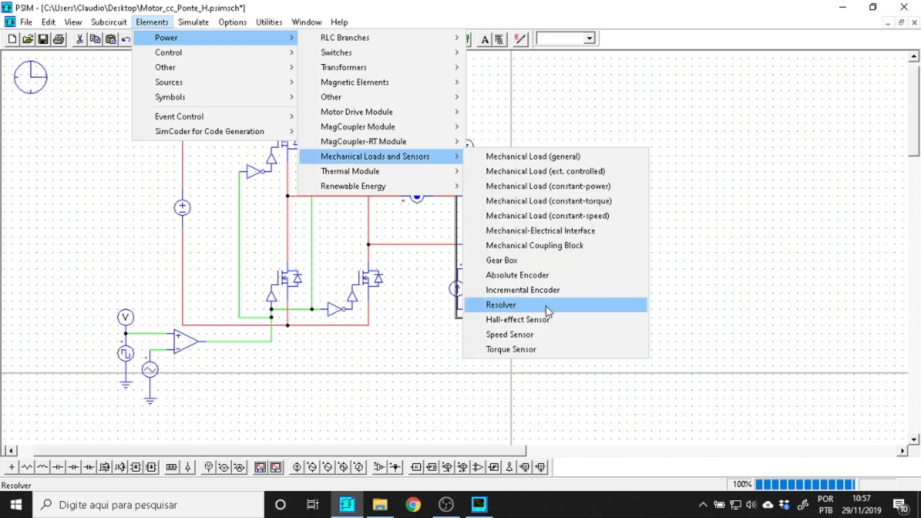
pyautogui.click(528, 334)
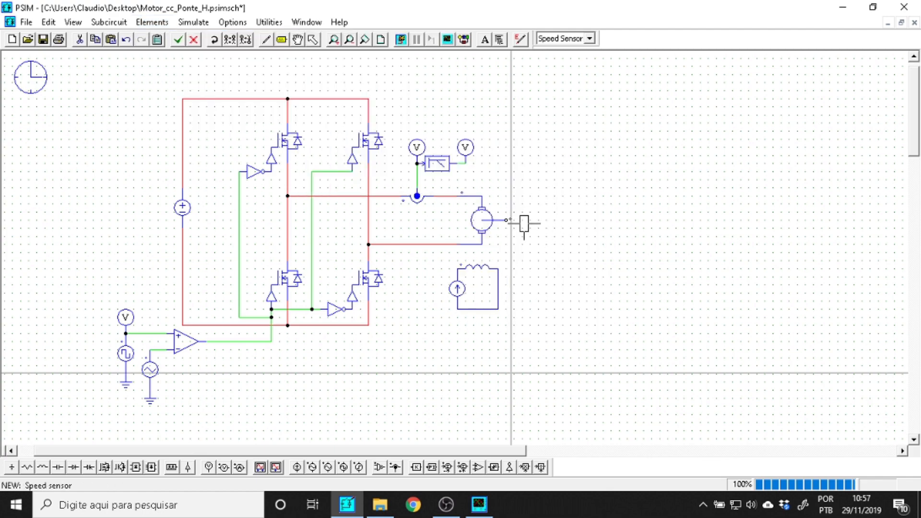
pyautogui.click(525, 223)
pyautogui.press('Escape')
pyautogui.click(522, 223)
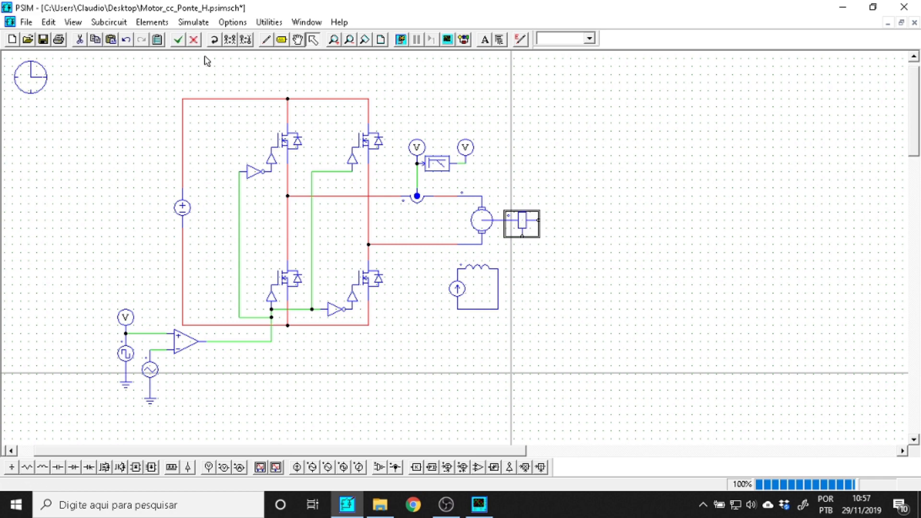
pyautogui.click(152, 23)
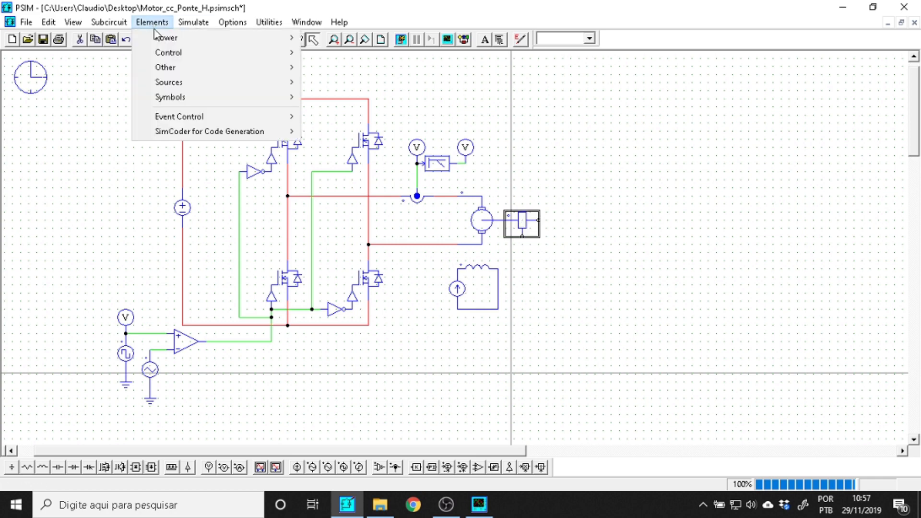
pyautogui.click(655, 158)
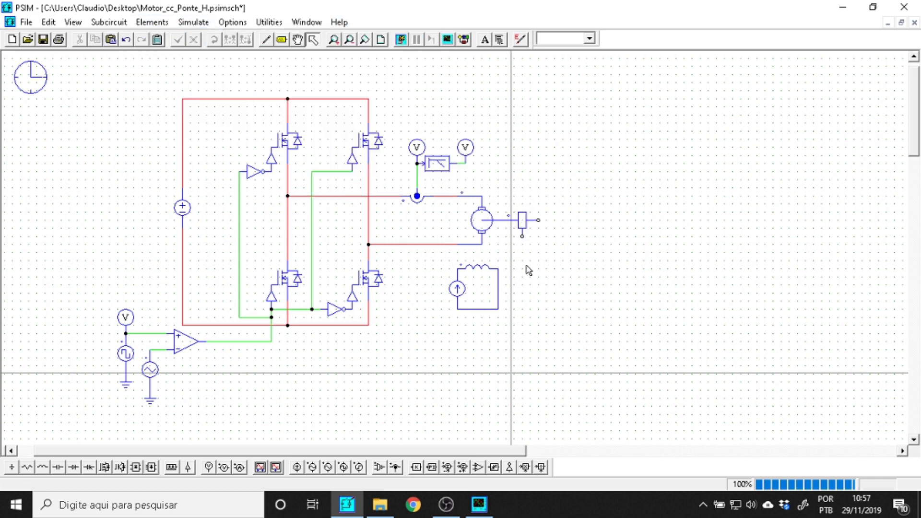
# Connect a downward-facing node-to-ground voltage probe to the speed sensor's output and name it Velocidade.
pyautogui.click(209, 467)
pyautogui.click(590, 254)
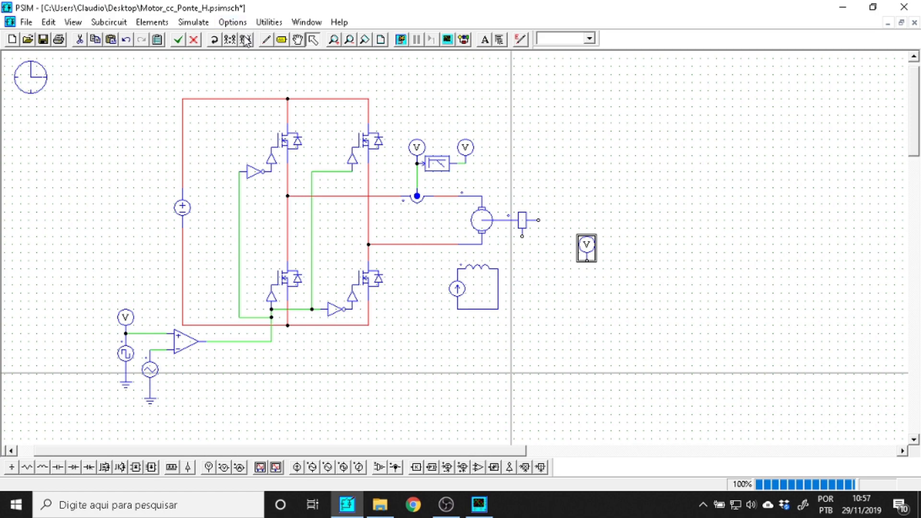
pyautogui.moveTo(594, 253); pyautogui.dragTo(522, 252)
pyautogui.doubleClick(522, 251)
pyautogui.doubleClick(152, 130)
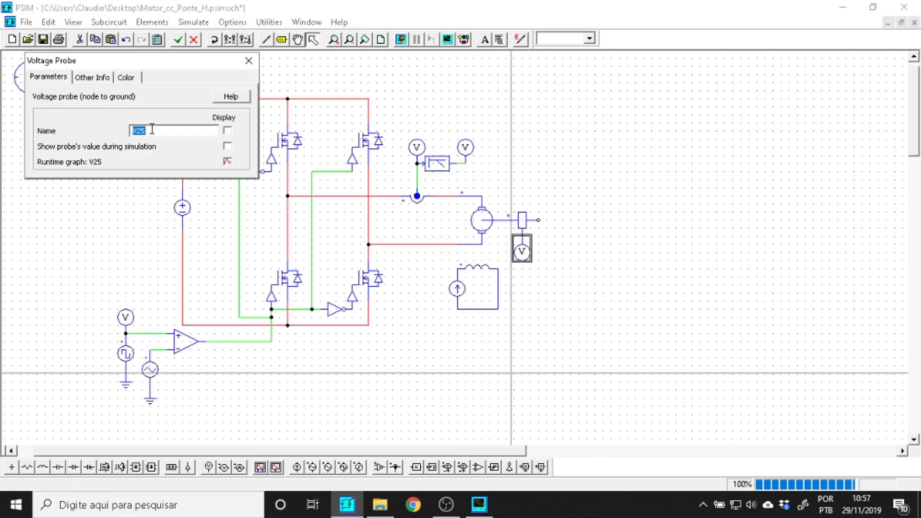
pyautogui.write('Velocidade')
pyautogui.click(248, 61)
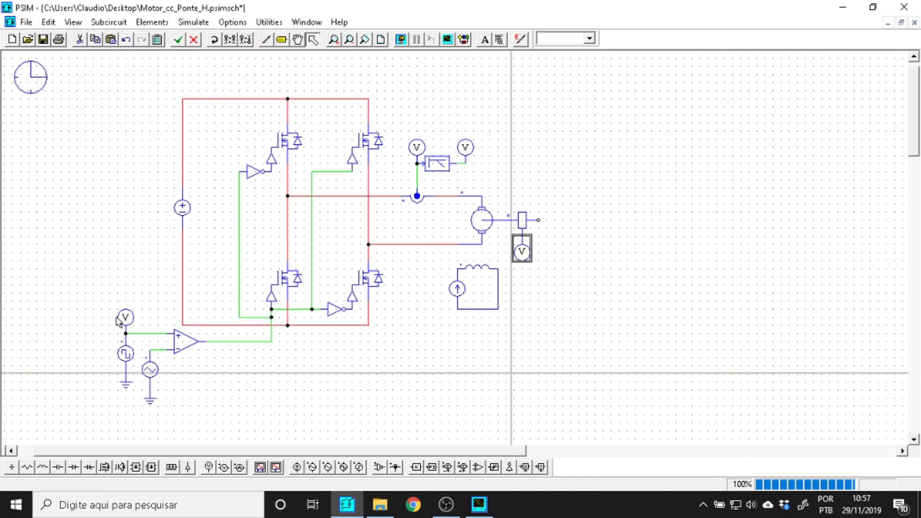
# Move the square-wave reference's voltage probe upward and insert a proportional block beneath it, rotated so its output faces the probe.
pyautogui.moveTo(120, 320); pyautogui.dragTo(120, 265)
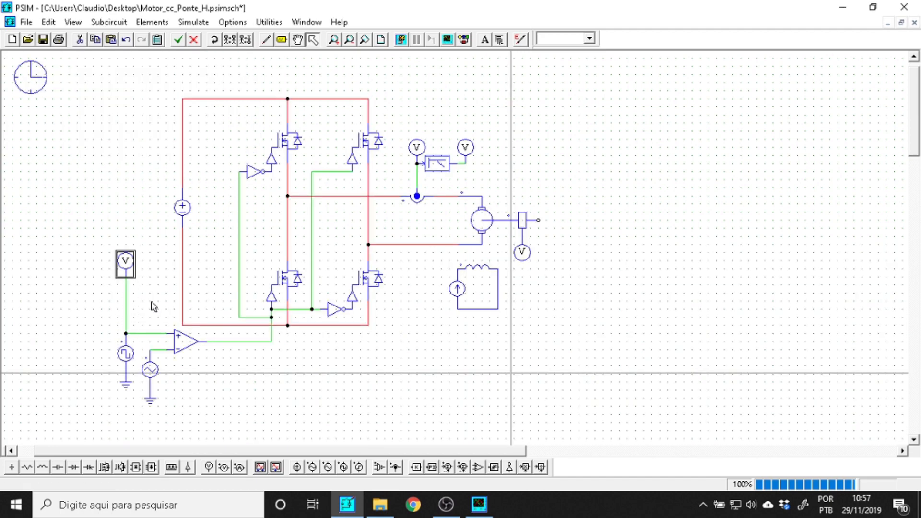
pyautogui.click(154, 307)
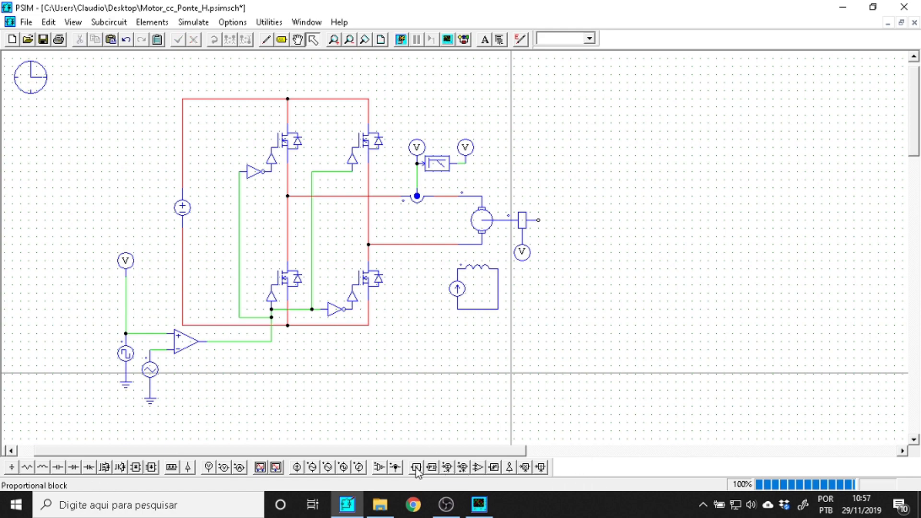
pyautogui.click(494, 467)
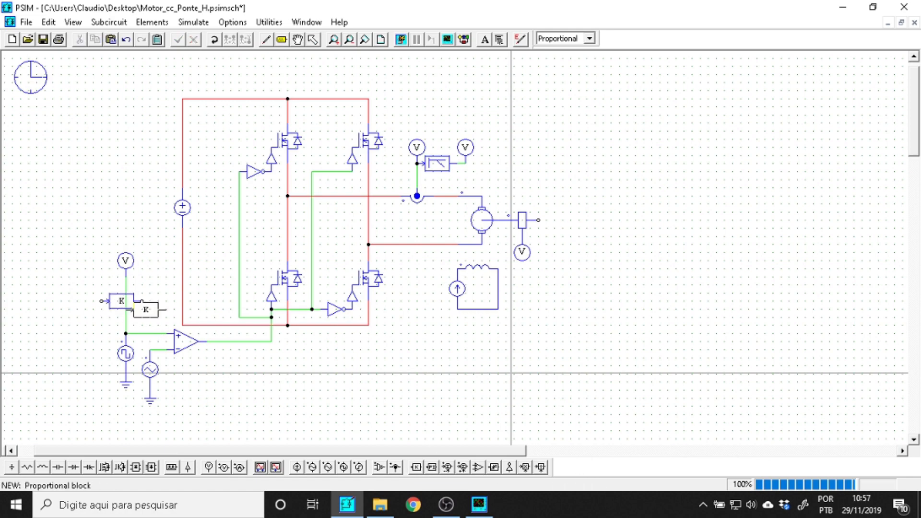
pyautogui.click(121, 301)
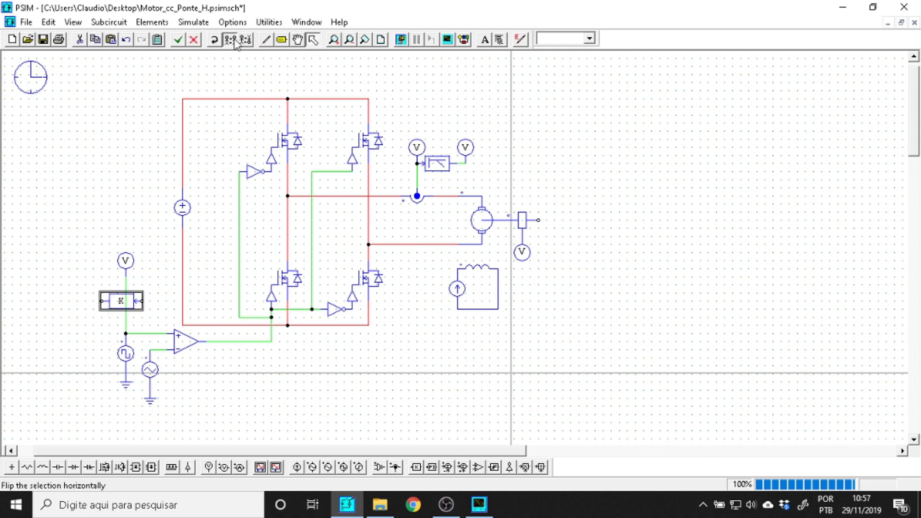
pyautogui.click(215, 41)
pyautogui.click(216, 40)
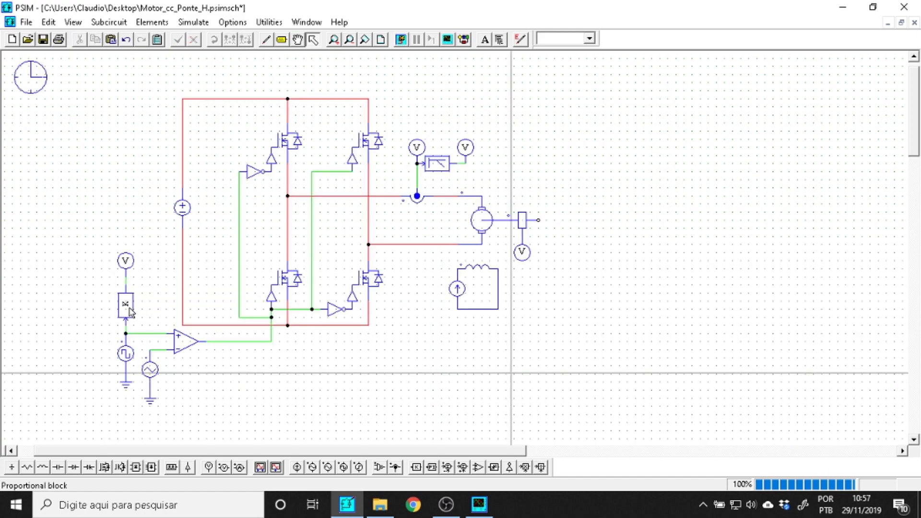
# Set the gain of the proportional block below the reference probe to 240.
pyautogui.doubleClick(128, 309)
pyautogui.click(156, 144)
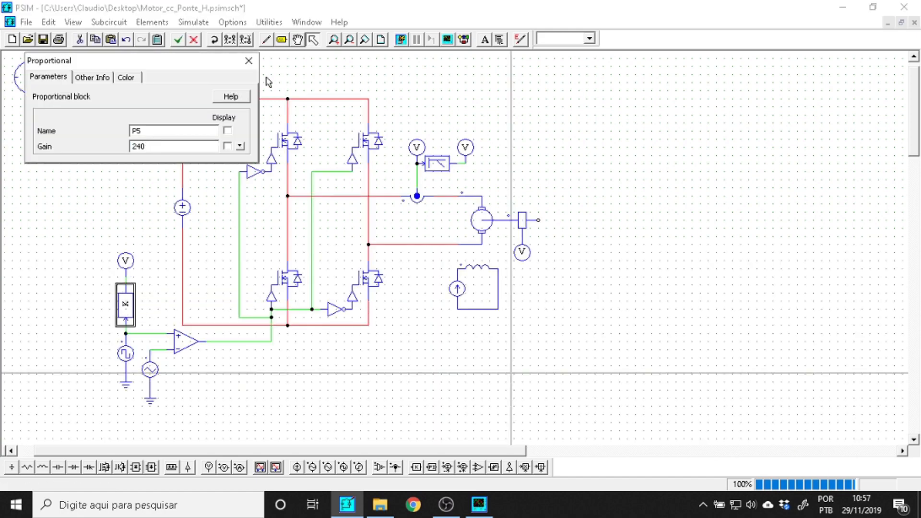
pyautogui.click(248, 60)
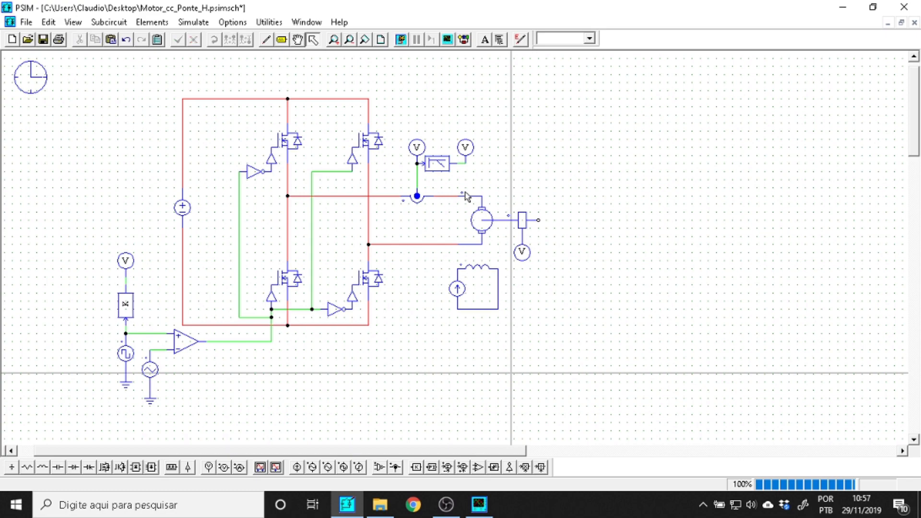
# Save the schematic and run the simulation.
pyautogui.press('Escape')
pyautogui.click(43, 39)
pyautogui.click(401, 39)
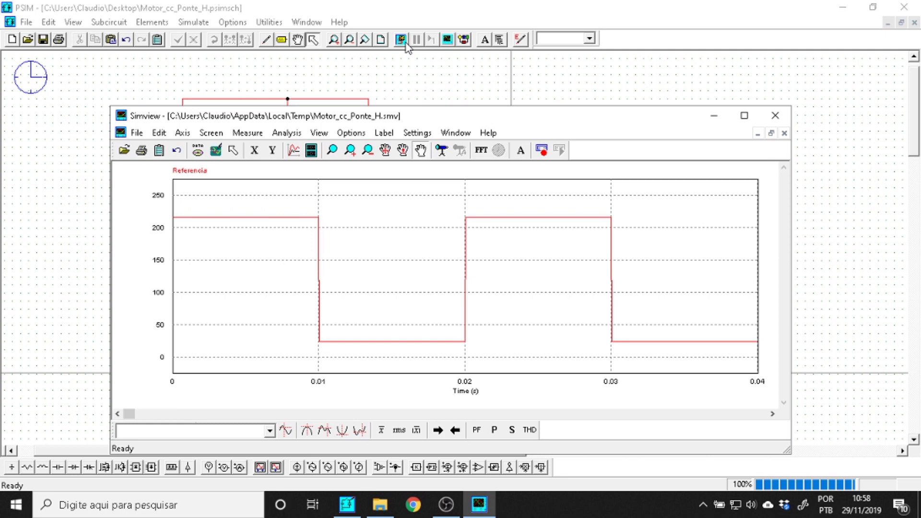
# Add the Velocidade curve to the Referencia plot in Simview and return to the PSIM schematic.
pyautogui.doubleClick(331, 205)
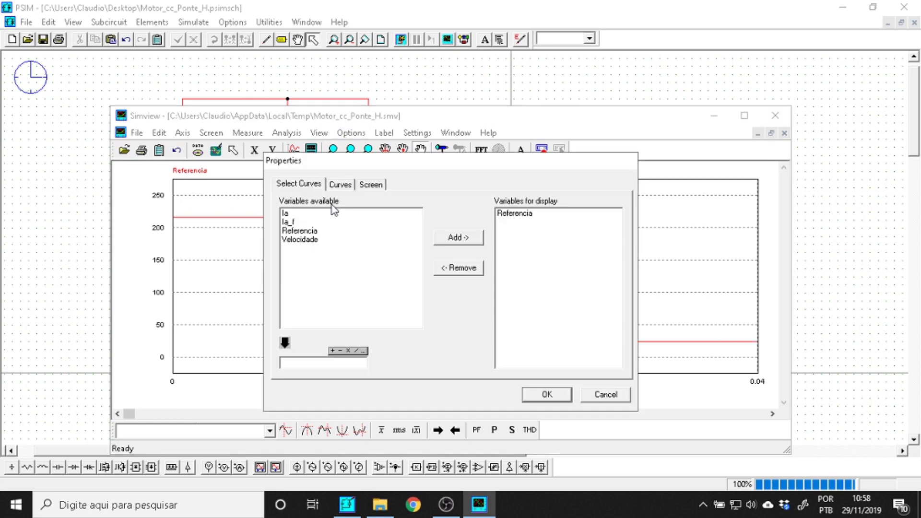
pyautogui.click(298, 240)
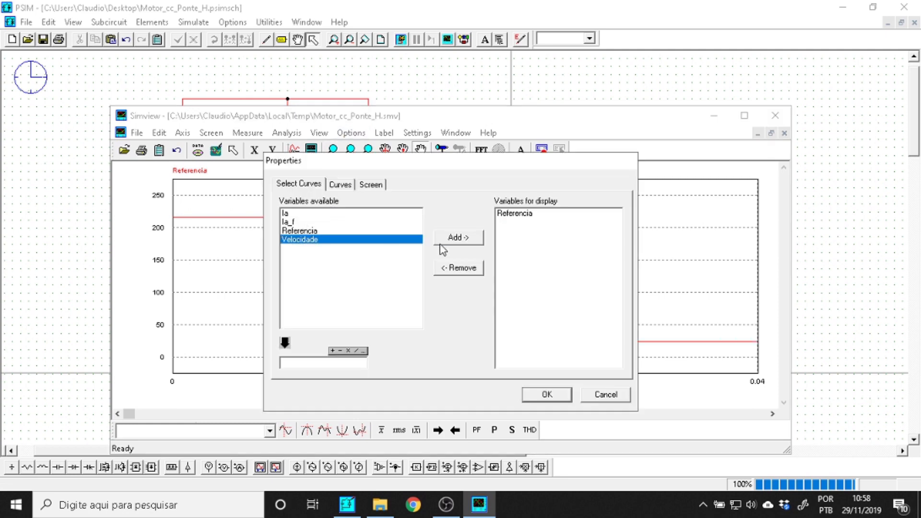
pyautogui.click(456, 238)
pyautogui.click(545, 393)
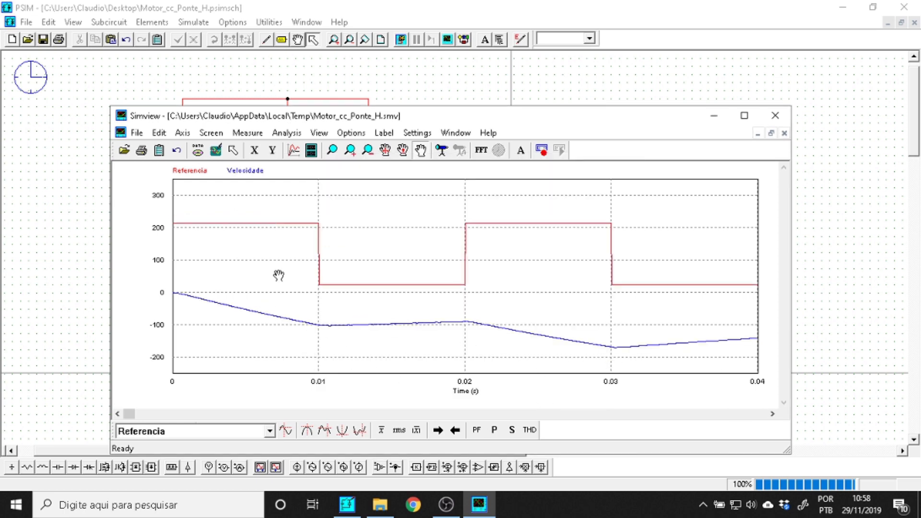
pyautogui.click(850, 267)
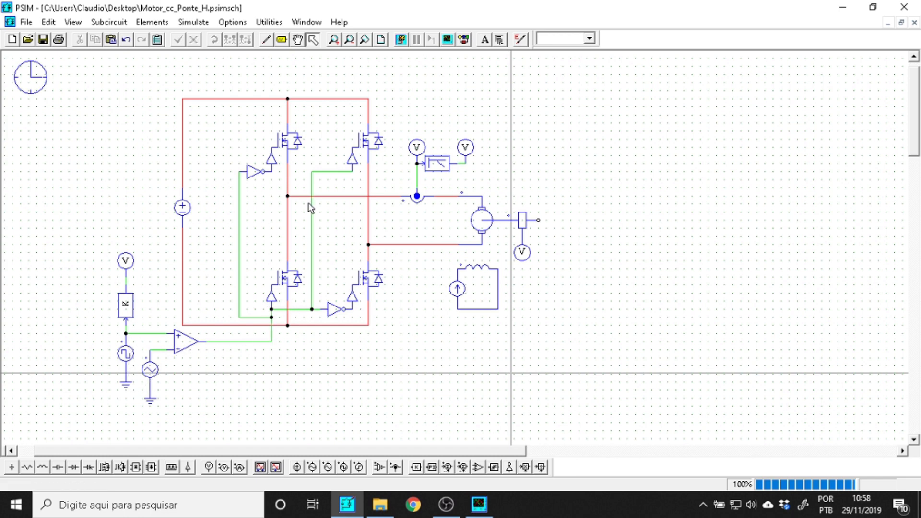
# Delete the two wires connecting the current sensor and the motor's lower armature terminal to the MOSFET legs.
pyautogui.click(347, 195)
pyautogui.press('Delete')
pyautogui.click(388, 244)
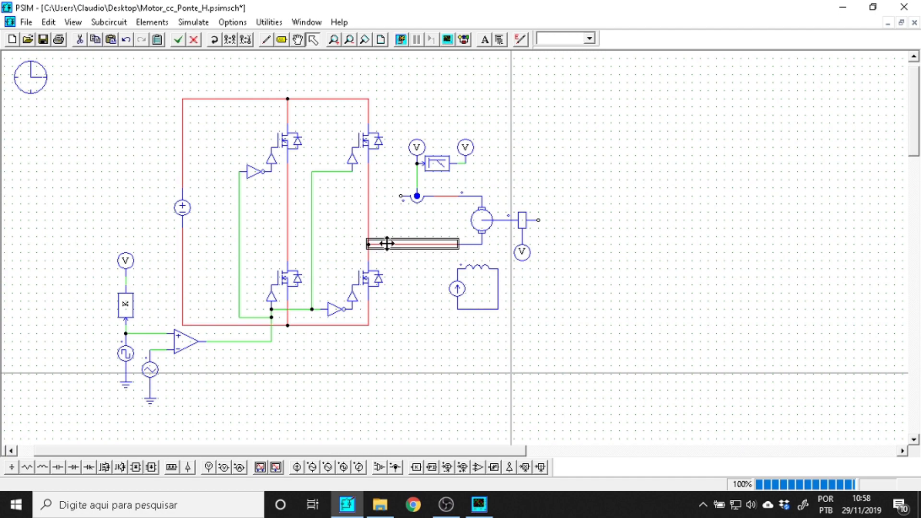
pyautogui.press('Delete')
# Wire the current sensor to the right leg's midpoint and the lower armature terminal to the left leg's midpoint, and rerun the simulation.
pyautogui.click(266, 38)
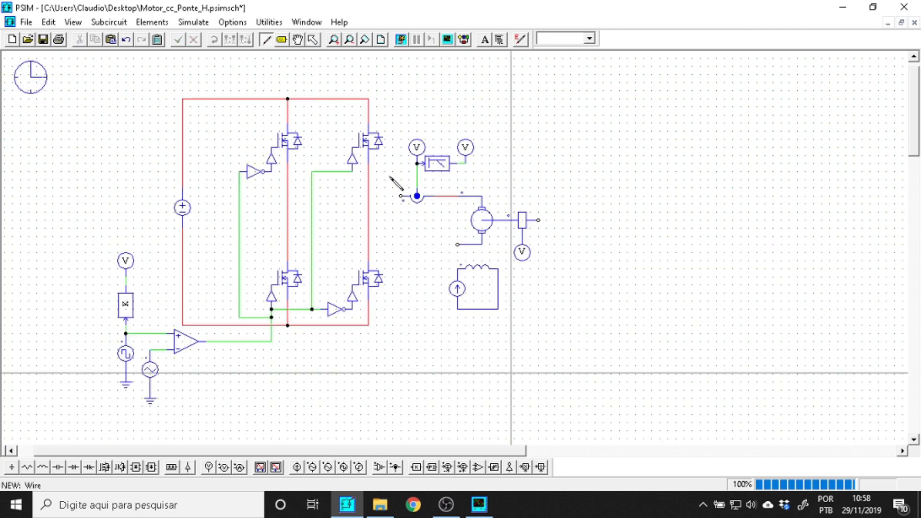
pyautogui.moveTo(401, 196); pyautogui.dragTo(368, 196)
pyautogui.moveTo(457, 245); pyautogui.dragTo(287, 244)
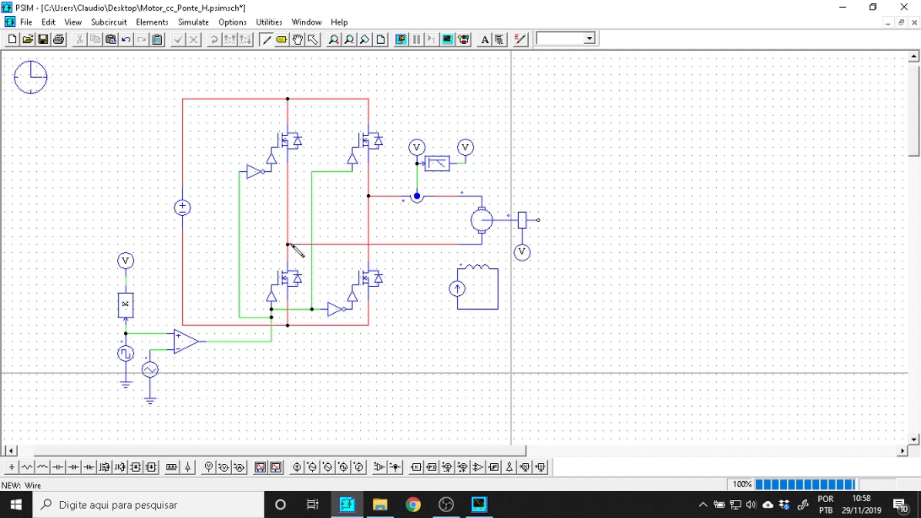
pyautogui.press('Escape')
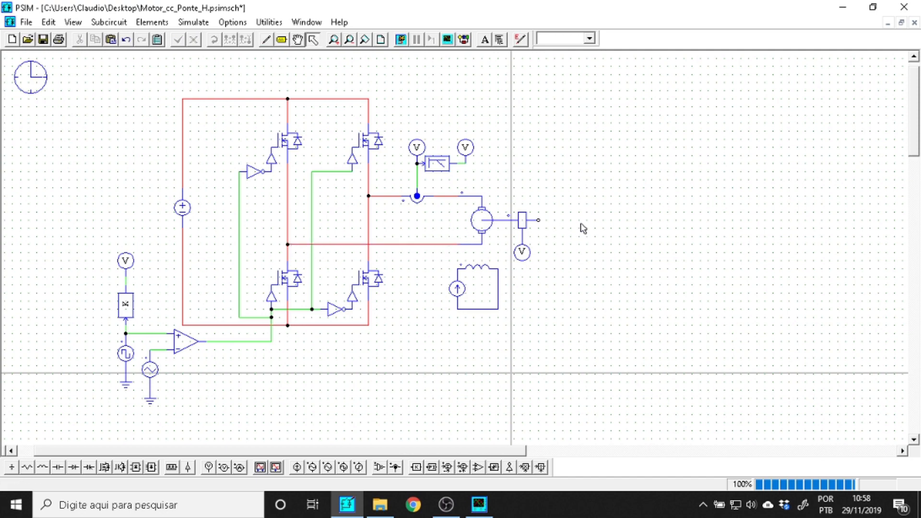
pyautogui.click(401, 45)
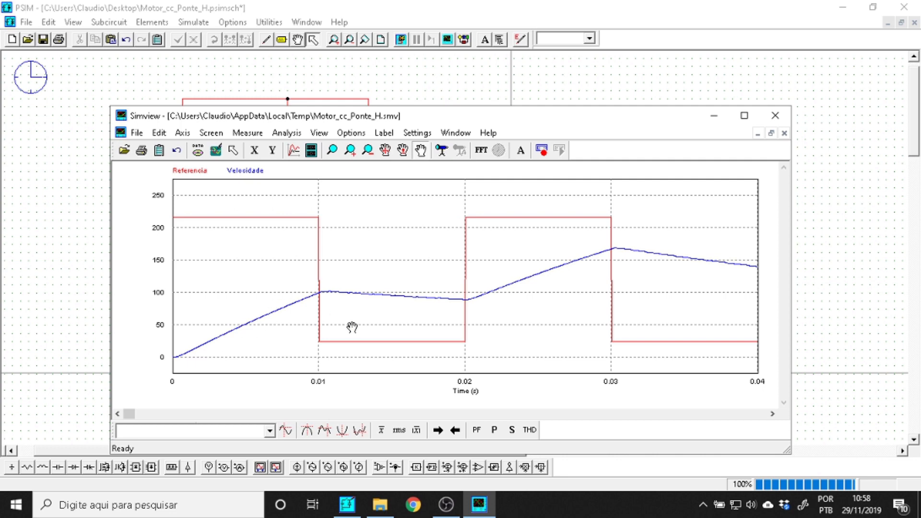
# Set the total simulation time to 400m.
pyautogui.click(37, 246)
pyautogui.doubleClick(32, 80)
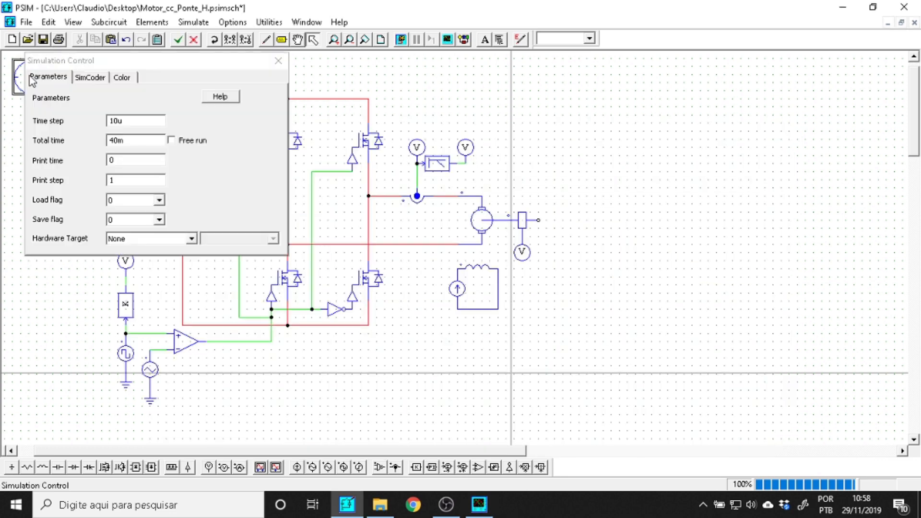
pyautogui.click(124, 141)
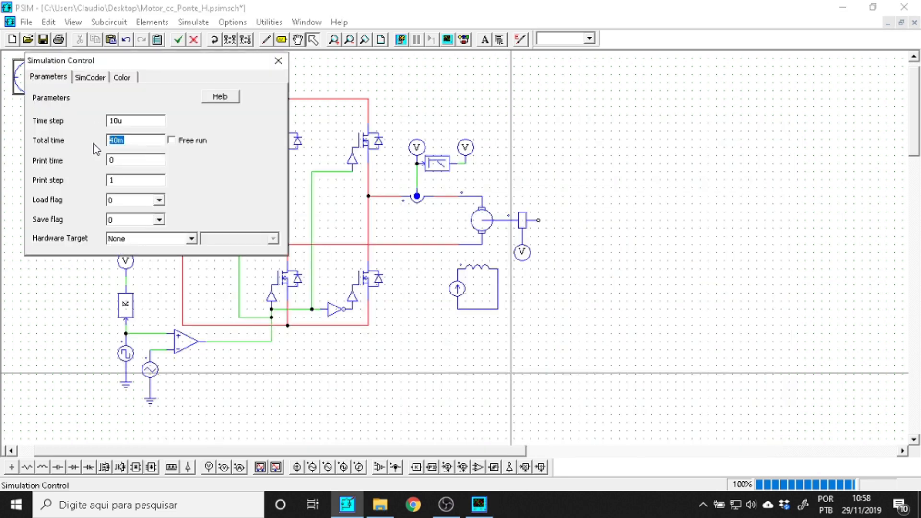
pyautogui.write('4')
pyautogui.click(278, 61)
# Set the reference square-wave source's frequency to 2 Hz and rerun the simulation.
pyautogui.doubleClick(132, 357)
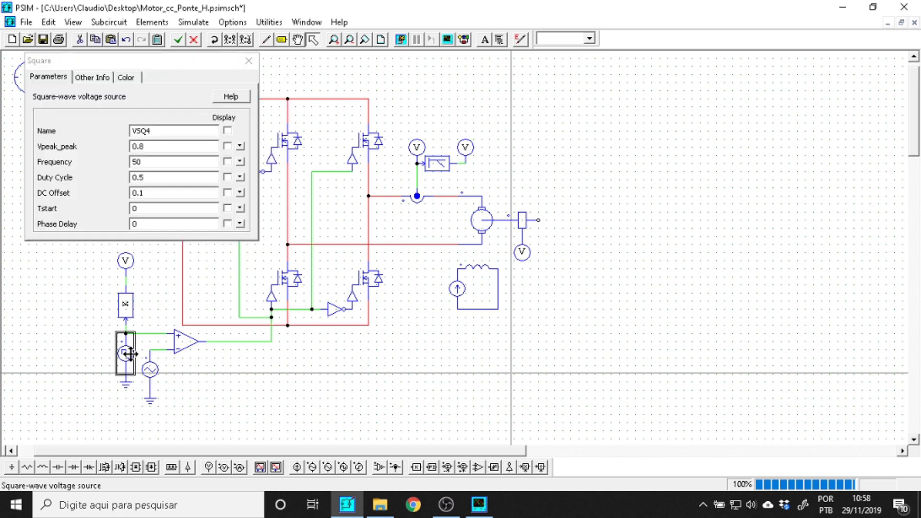
pyautogui.click(153, 145)
pyautogui.moveTo(154, 163); pyautogui.dragTo(124, 165)
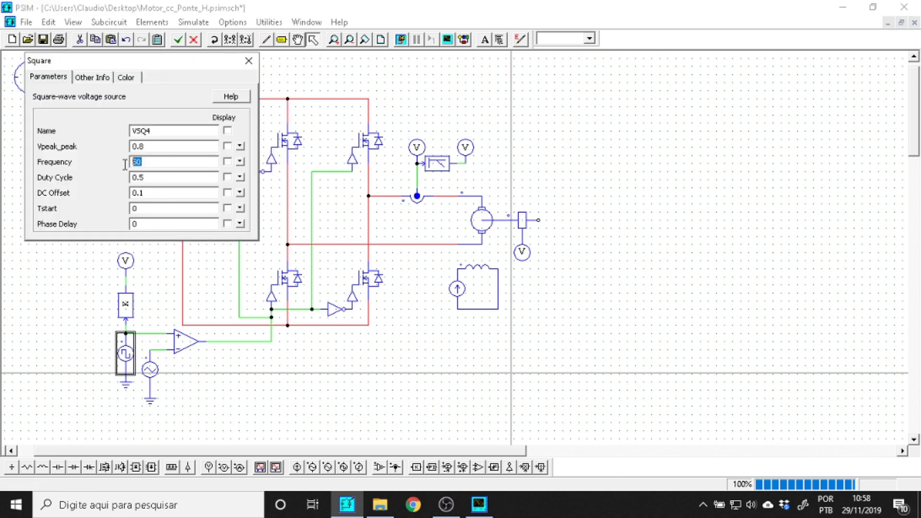
pyautogui.click(248, 62)
pyautogui.click(403, 39)
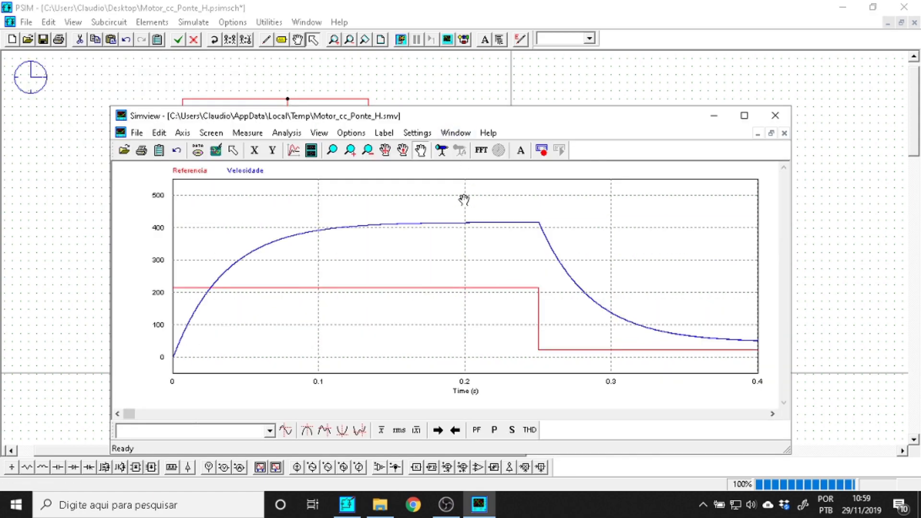
# Rerun the simulation with a total time of 0.5 s and save the schematic.
pyautogui.click(867, 250)
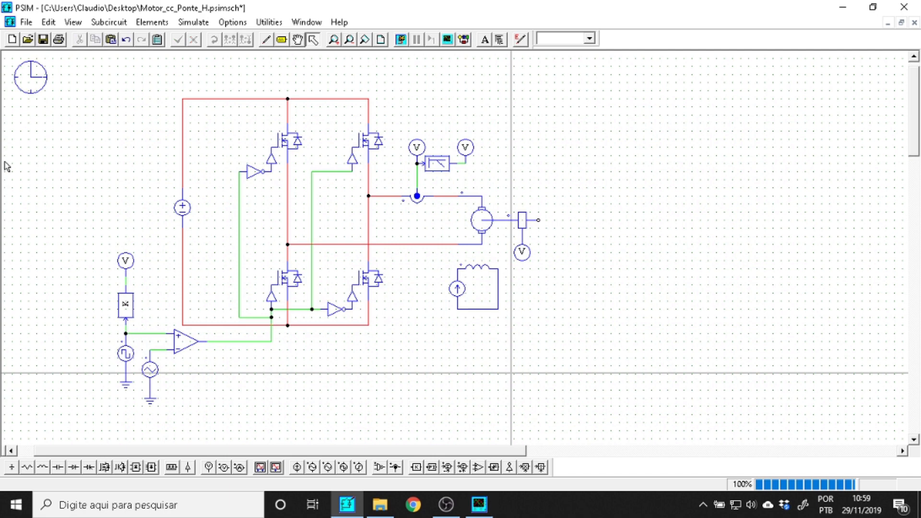
pyautogui.doubleClick(24, 84)
pyautogui.click(126, 141)
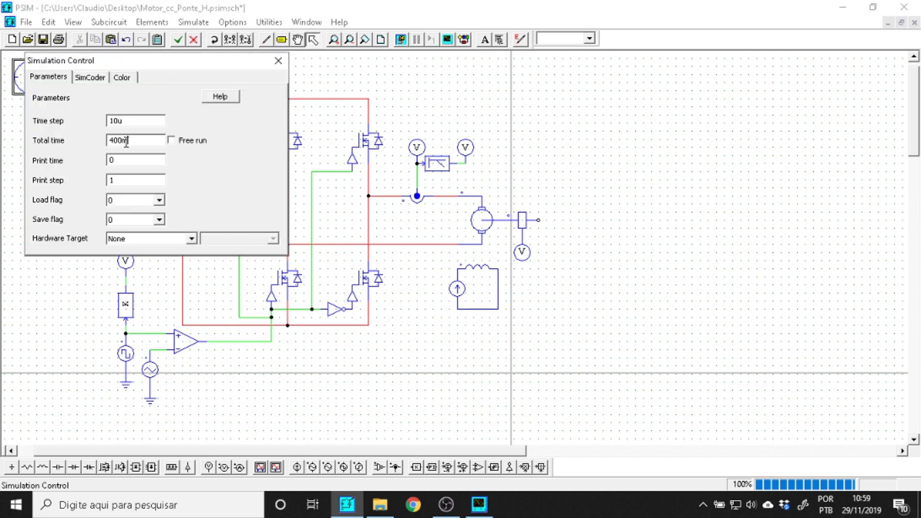
pyautogui.moveTo(124, 140); pyautogui.dragTo(106, 140)
pyautogui.write('1')
pyautogui.press('BackSpace')
pyautogui.click(278, 61)
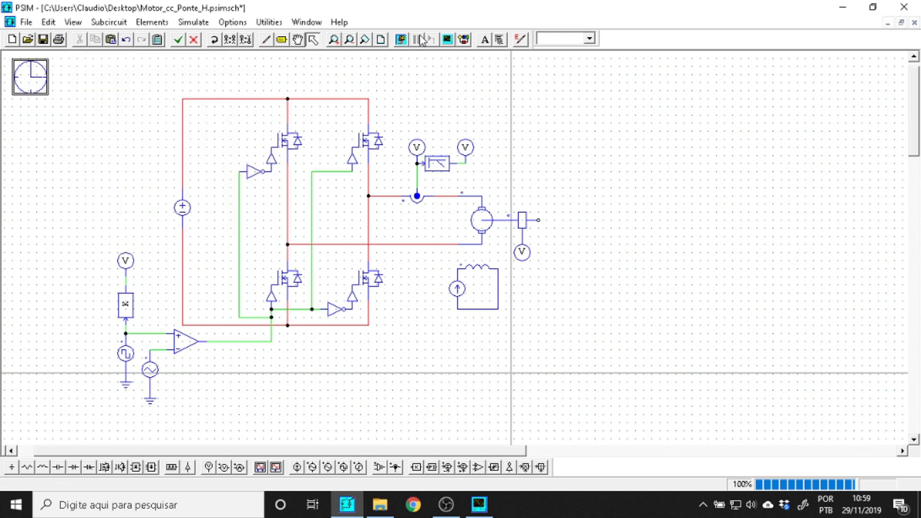
pyautogui.click(404, 42)
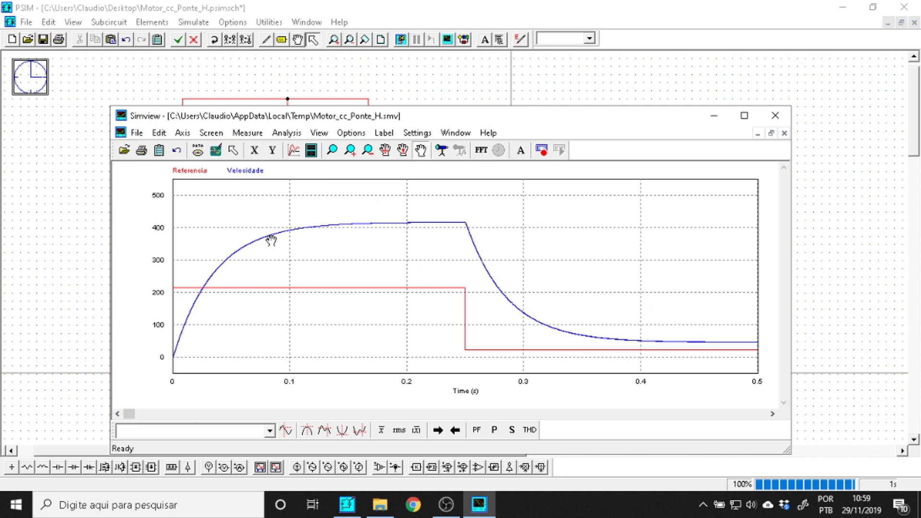
pyautogui.click(827, 255)
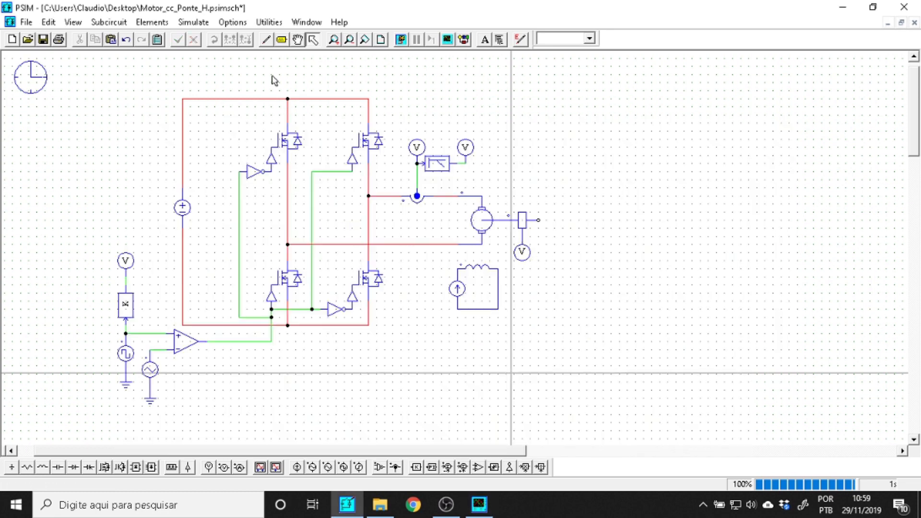
pyautogui.click(42, 39)
pyautogui.click(198, 24)
pyautogui.moveTo(153, 24)
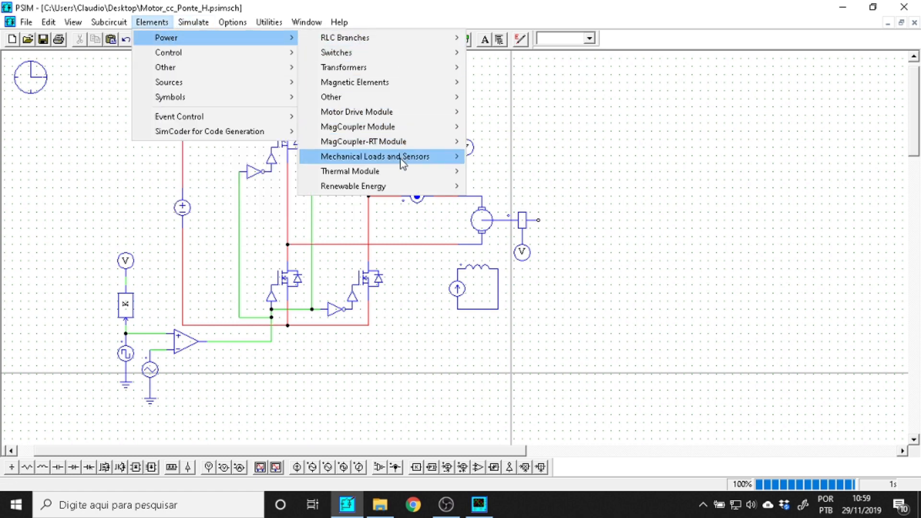
pyautogui.moveTo(406, 160)
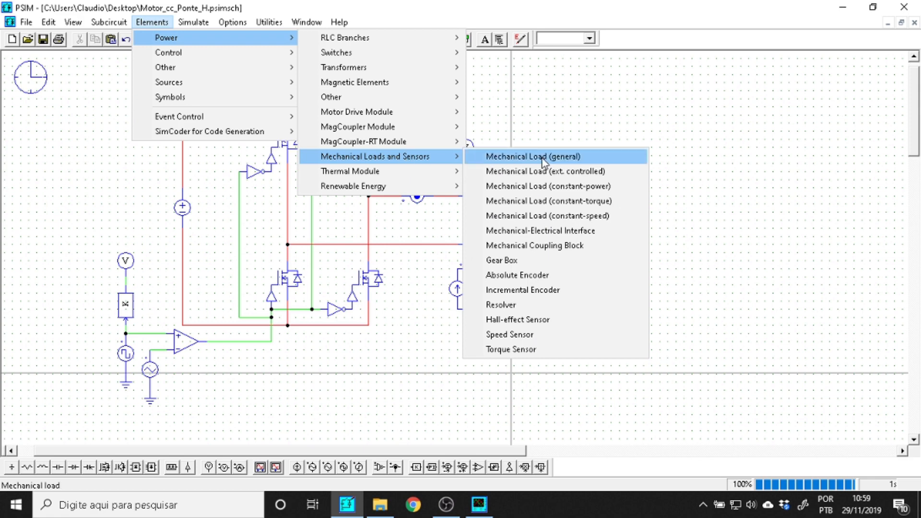
pyautogui.click(561, 159)
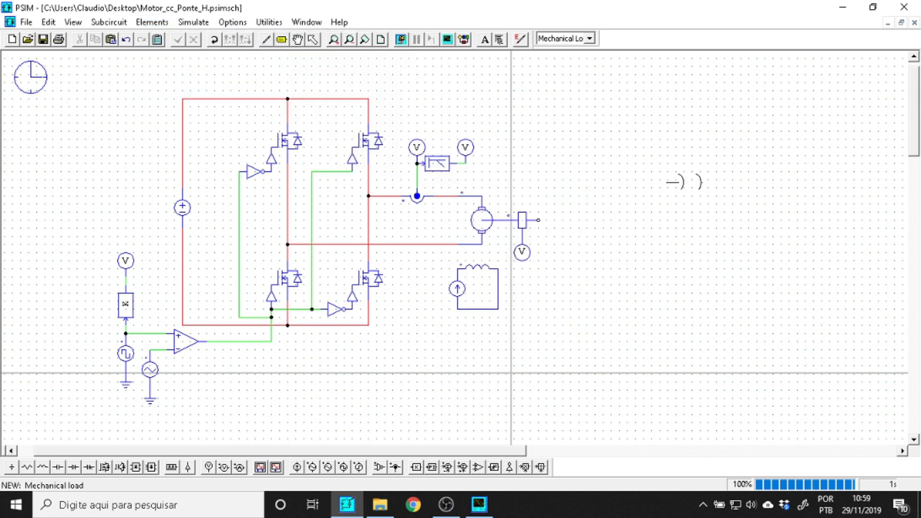
pyautogui.click(690, 187)
pyautogui.doubleClick(687, 187)
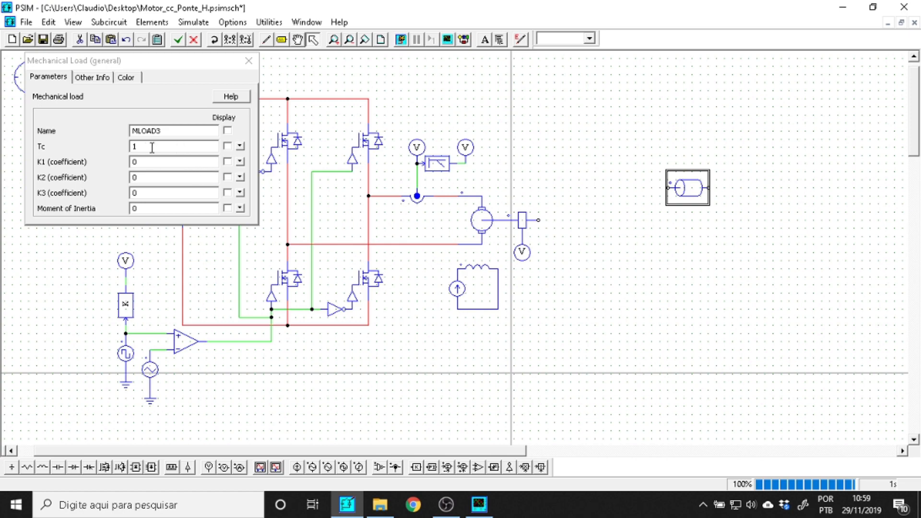
pyautogui.click(247, 62)
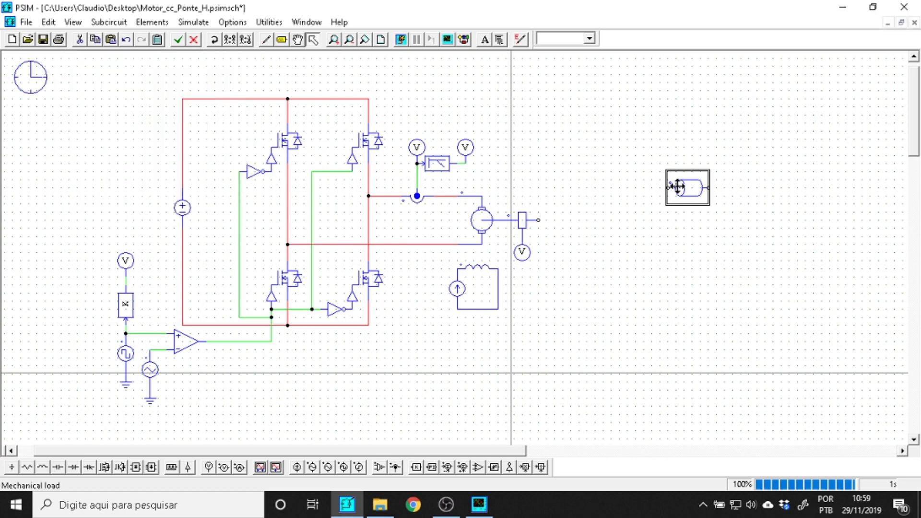
pyautogui.click(614, 201)
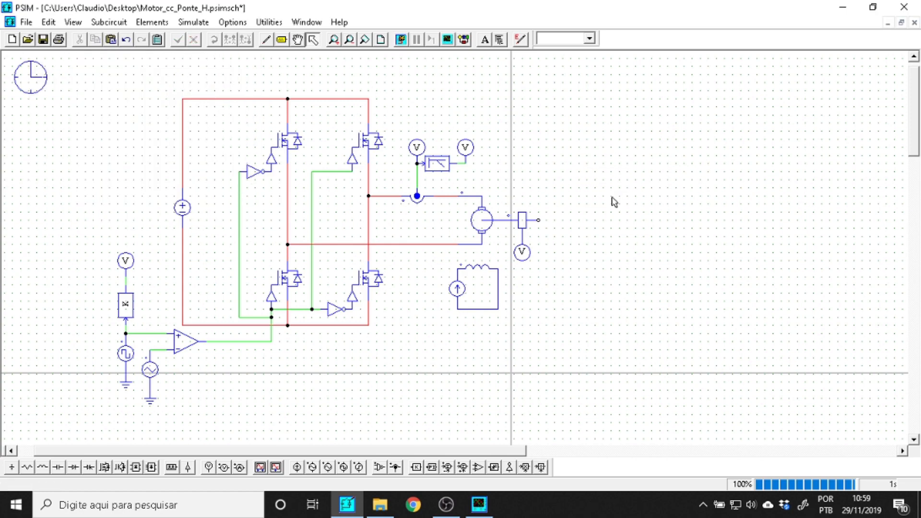
# Place an externally controlled mechanical load on the motor shaft after the speed sensor, spaced away from it with a connecting wire.
pyautogui.click(150, 23)
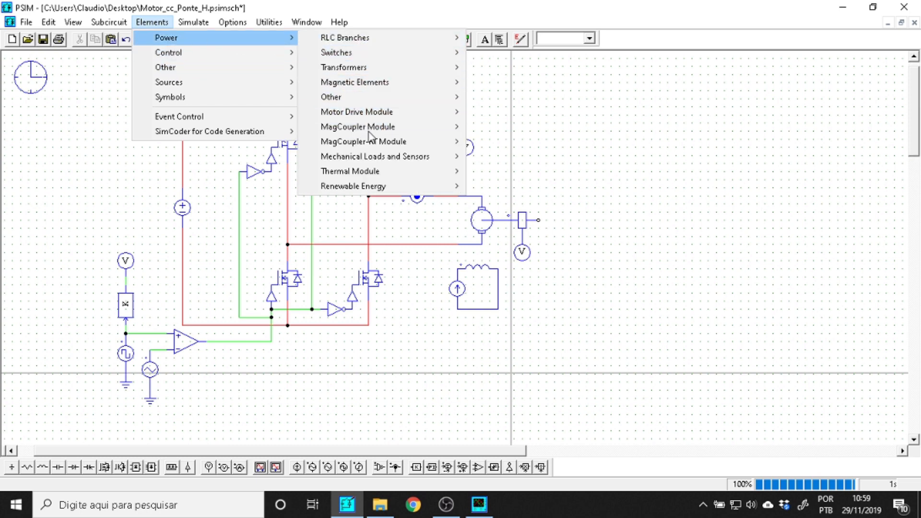
pyautogui.moveTo(458, 158)
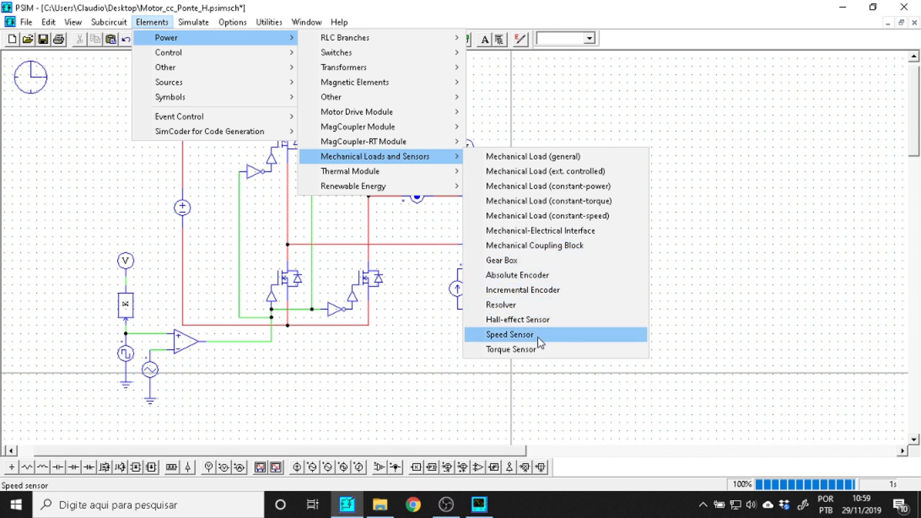
pyautogui.click(573, 171)
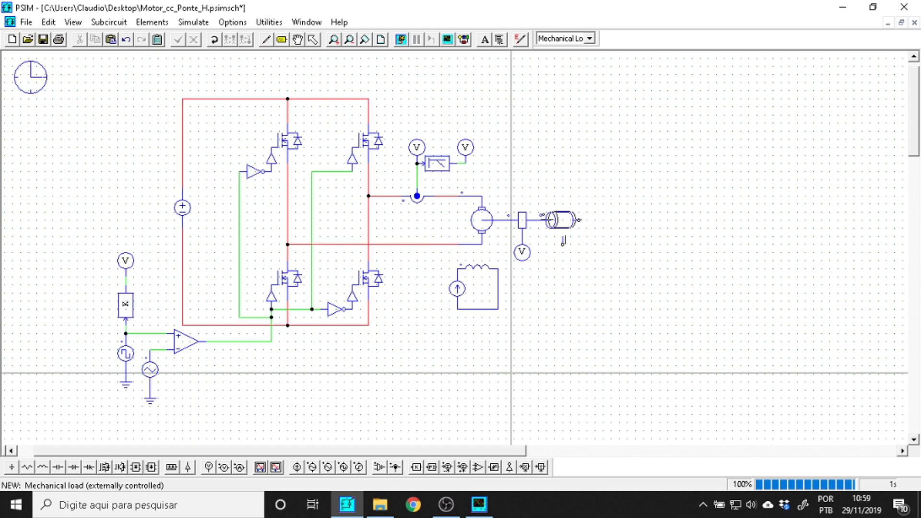
pyautogui.click(564, 240)
pyautogui.click(561, 221)
pyautogui.moveTo(561, 221); pyautogui.dragTo(617, 221)
pyautogui.click(656, 283)
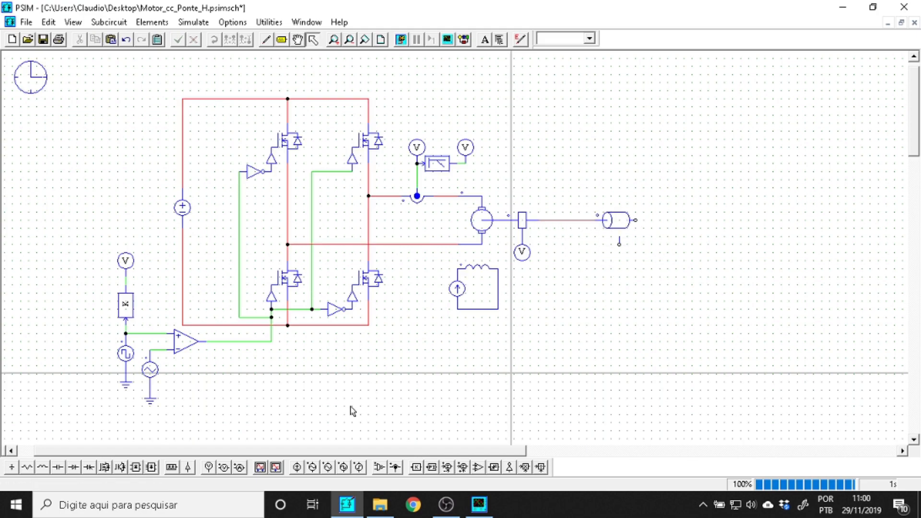
# Add a proportional block below the shaft, feeding the load's control terminal, and wire its input to the speed sensor's output.
pyautogui.click(417, 468)
pyautogui.click(598, 245)
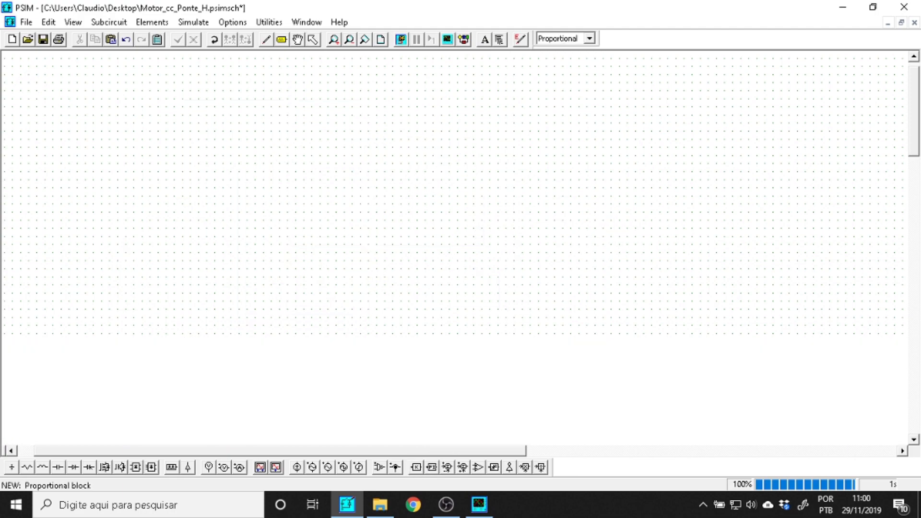
pyautogui.click(598, 247)
pyautogui.moveTo(599, 247); pyautogui.dragTo(575, 247)
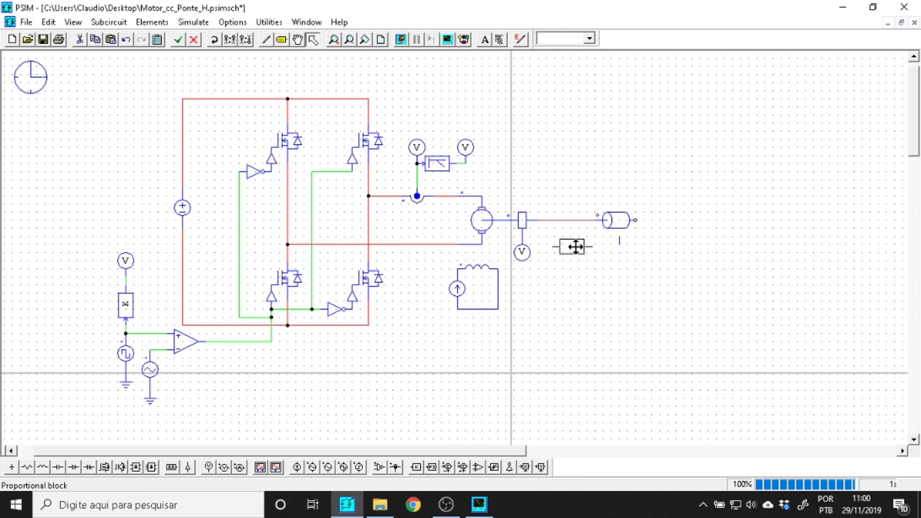
pyautogui.click(556, 268)
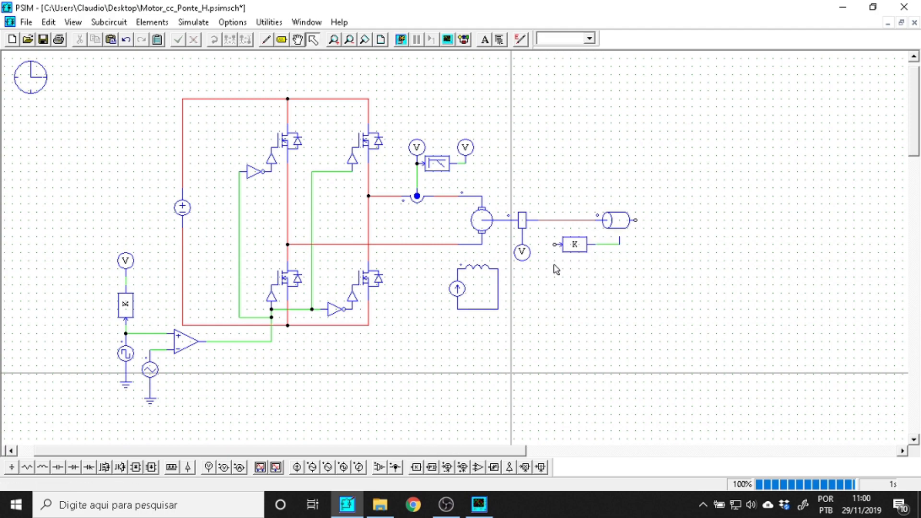
pyautogui.click(267, 40)
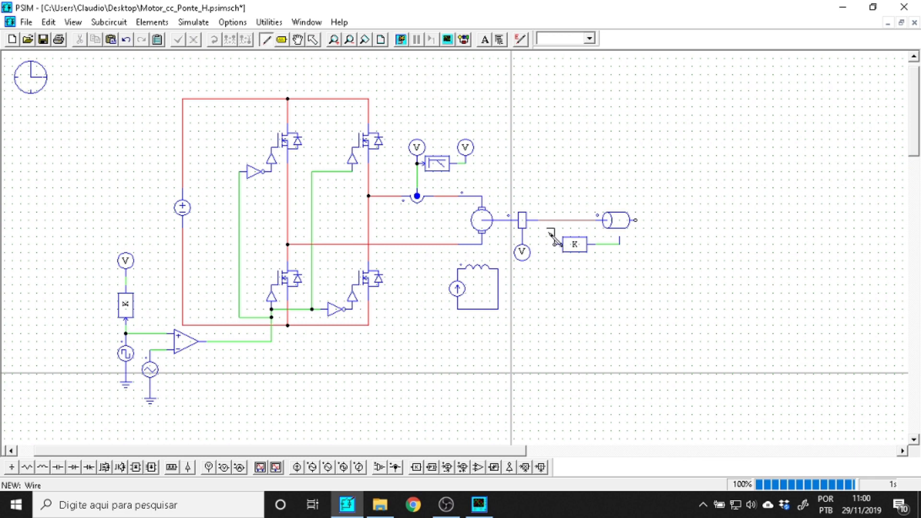
pyautogui.moveTo(548, 229); pyautogui.dragTo(529, 237)
pyautogui.press('Escape')
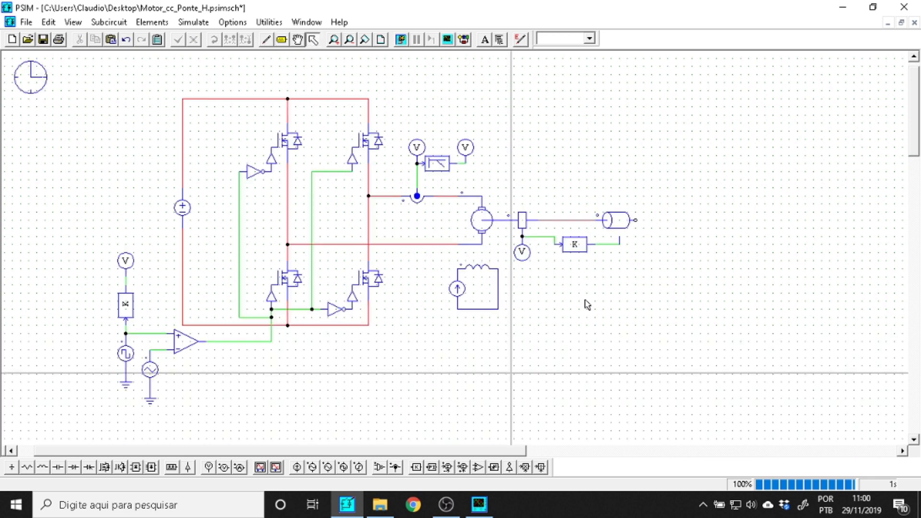
# Set the gain of the proportional block that feeds the mechanical load.
pyautogui.doubleClick(585, 250)
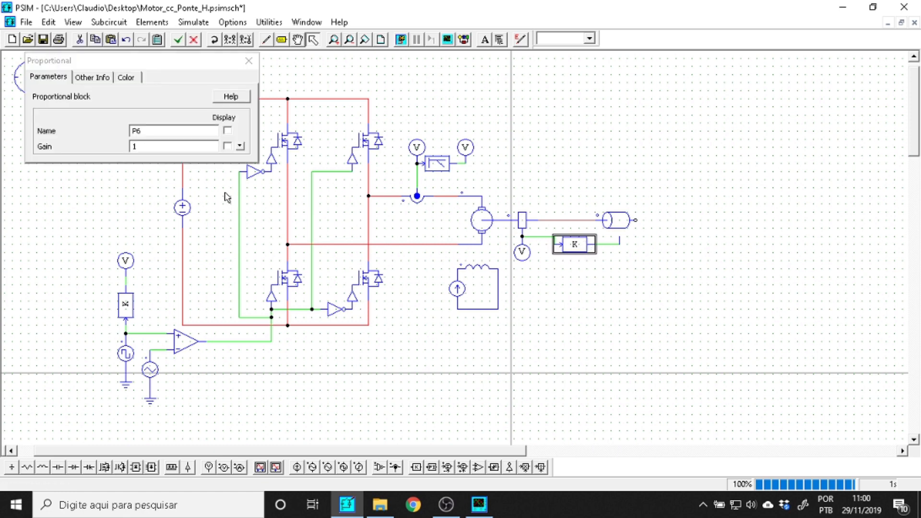
pyautogui.click(174, 149)
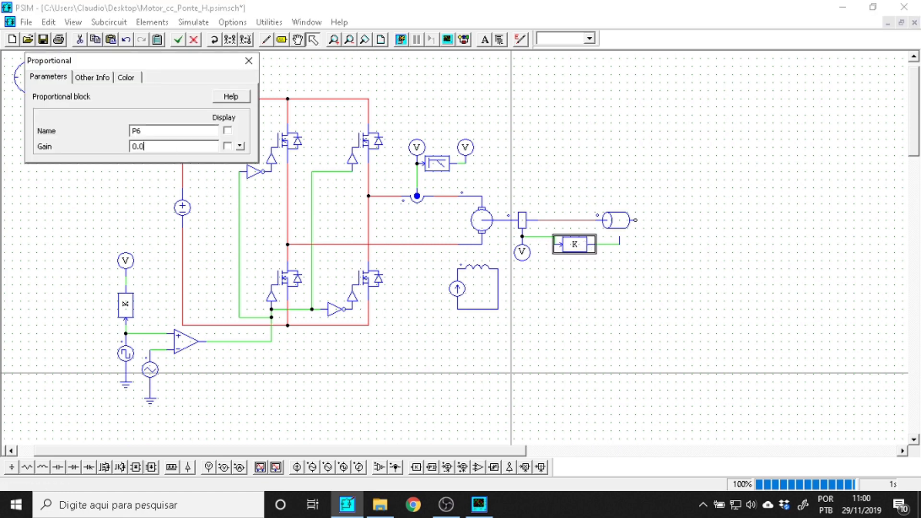
pyautogui.click(247, 65)
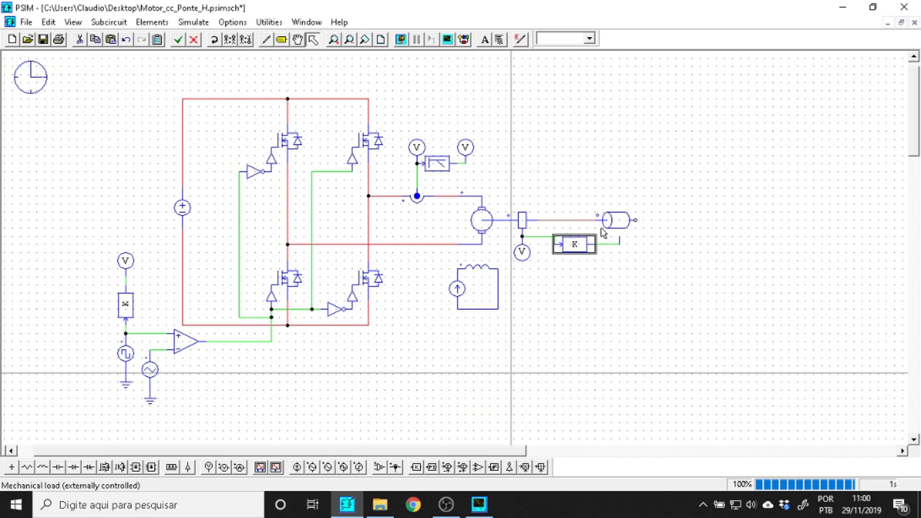
pyautogui.click(617, 231)
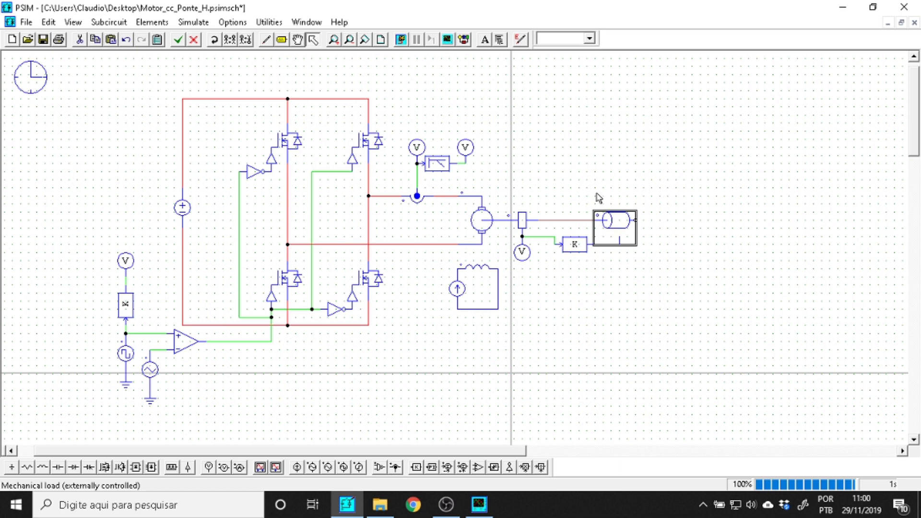
pyautogui.click(584, 144)
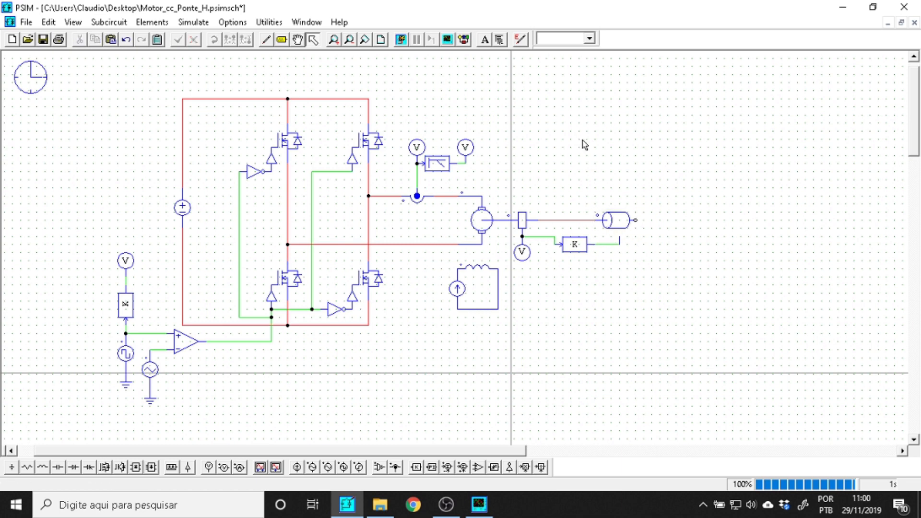
# Save the schematic, simulate the motor with the speed-dependent load and return to the schematic.
pyautogui.click(44, 39)
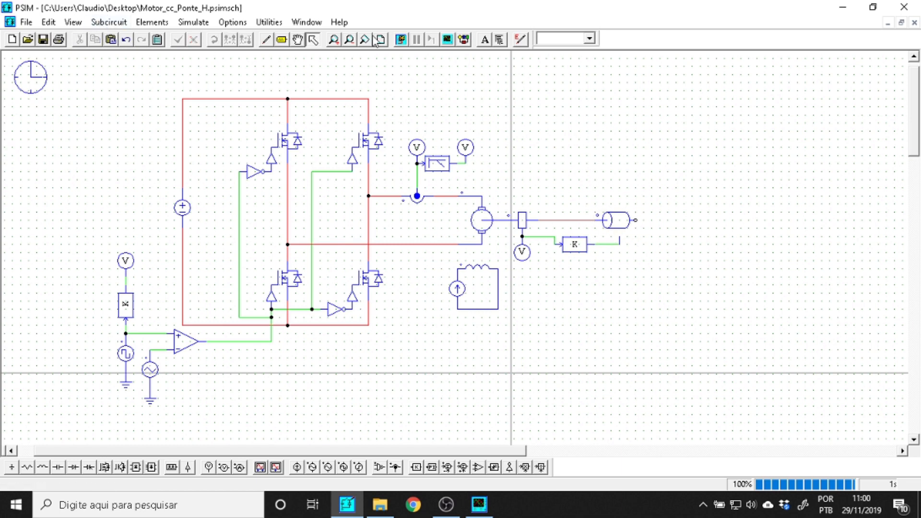
pyautogui.click(401, 40)
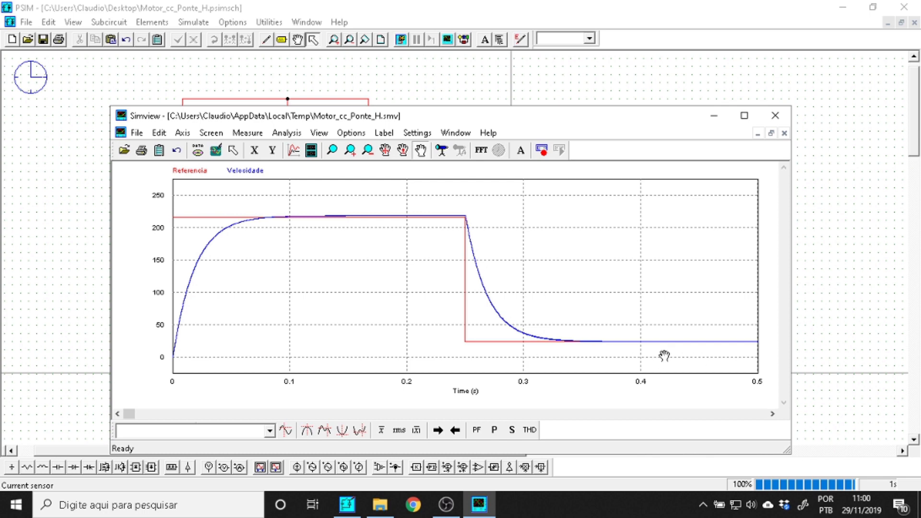
pyautogui.click(799, 188)
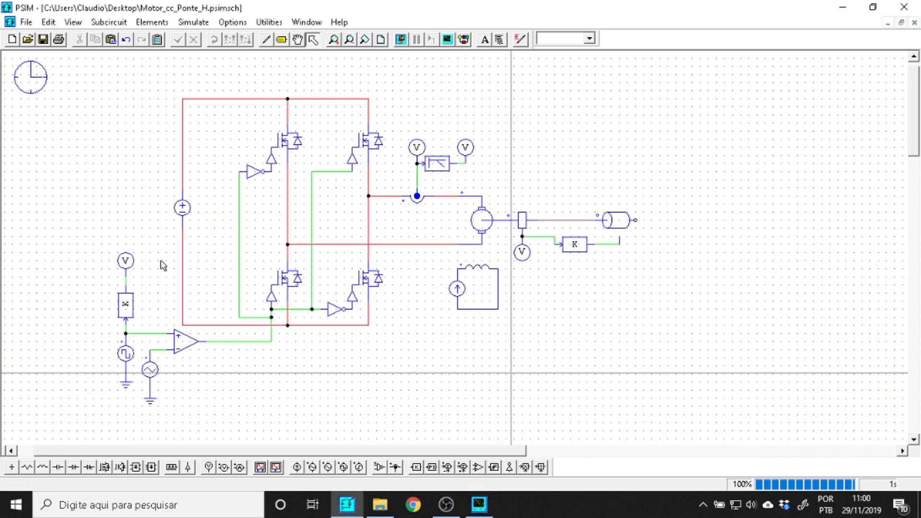
# Set the reference square-wave source to a peak-to-peak value of 1.6 and a DC offset of 0, and rerun the simulation.
pyautogui.doubleClick(126, 353)
pyautogui.click(158, 146)
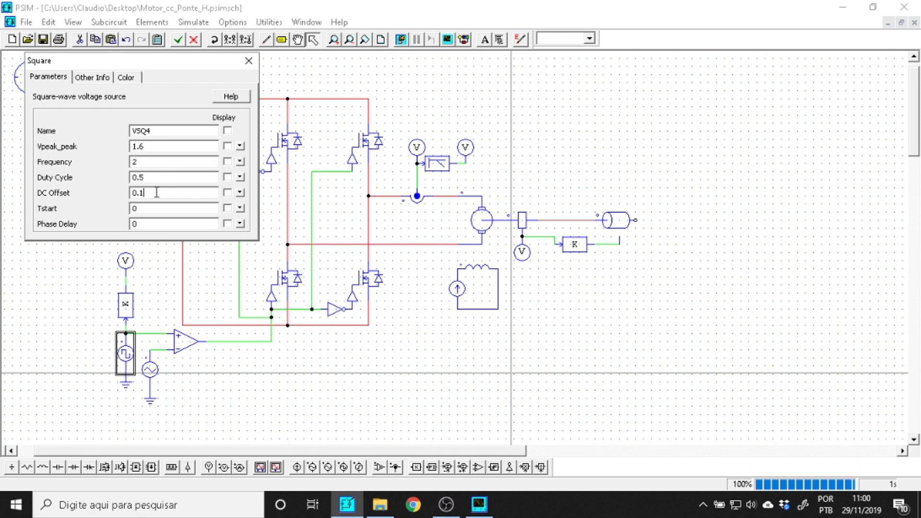
pyautogui.moveTo(156, 193); pyautogui.dragTo(116, 196)
pyautogui.write('0')
pyautogui.click(248, 60)
pyautogui.click(407, 42)
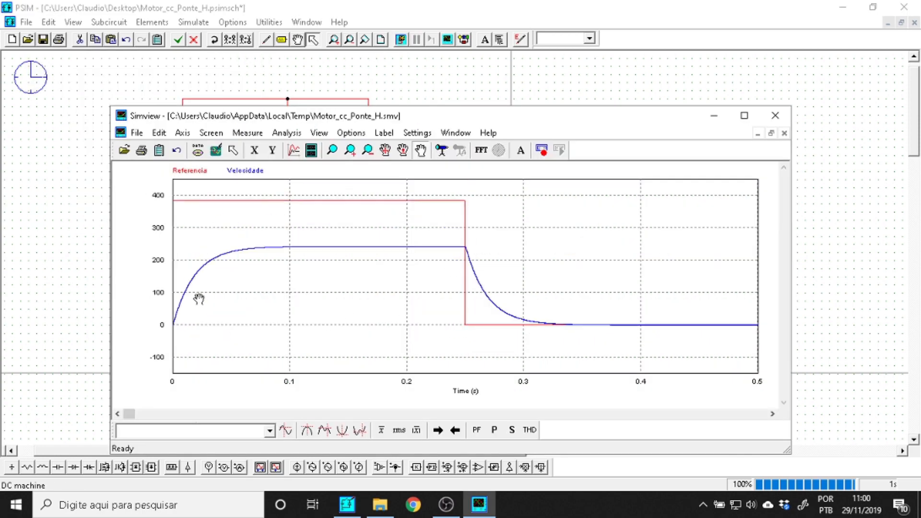
# Set the reference square-wave source's DC offset to 0.8 and rerun the simulation.
pyautogui.click(105, 215)
pyautogui.doubleClick(125, 355)
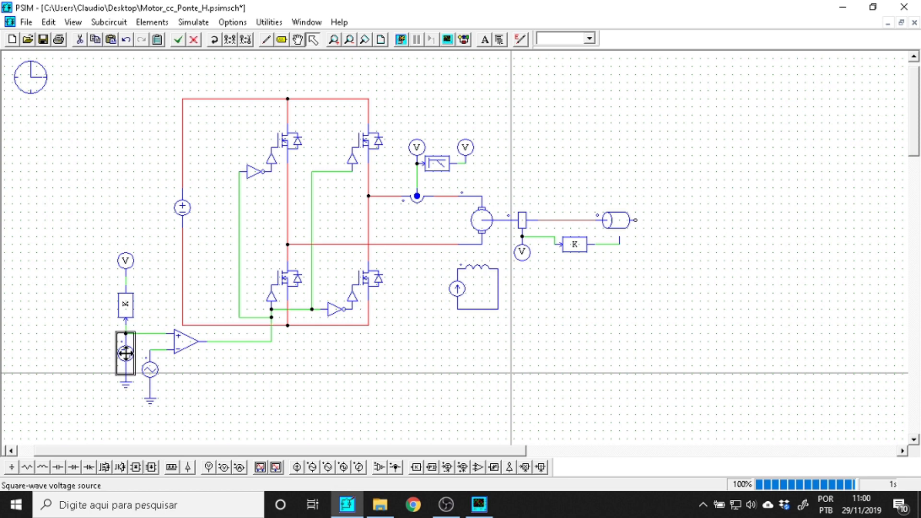
pyautogui.doubleClick(151, 192)
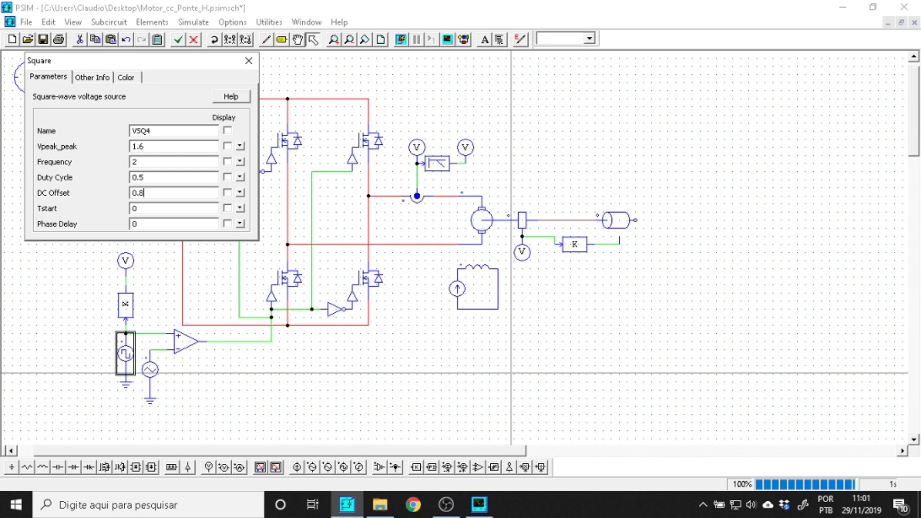
pyautogui.click(248, 60)
pyautogui.click(402, 40)
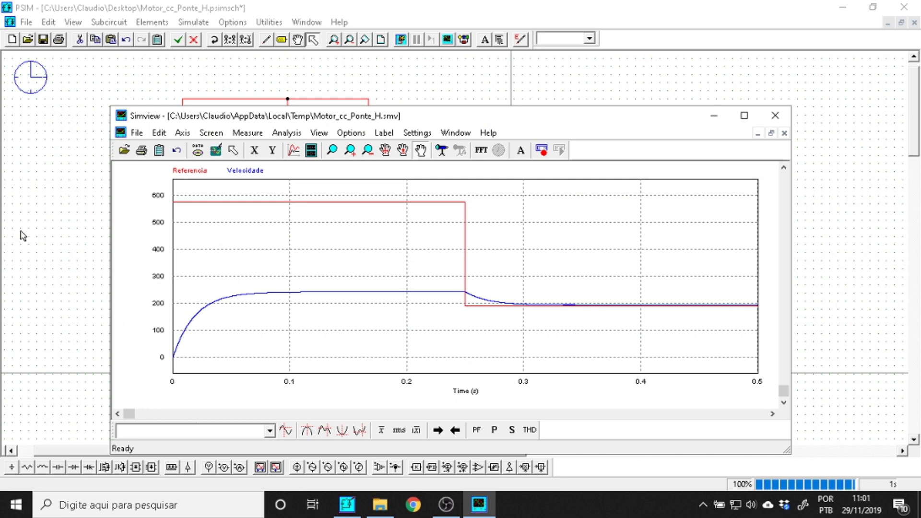
# Set the reference square-wave source's DC offset to -0.8, rerun the simulation and return to the schematic.
pyautogui.click(34, 267)
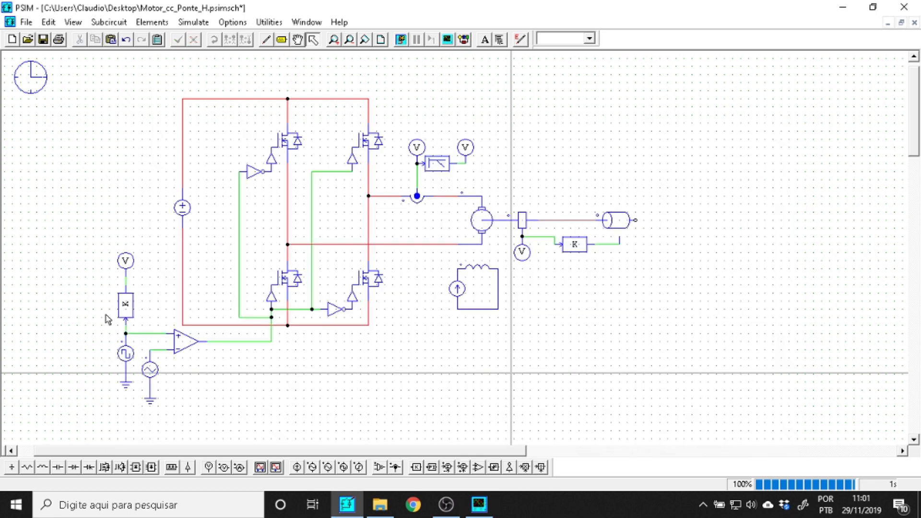
pyautogui.doubleClick(125, 353)
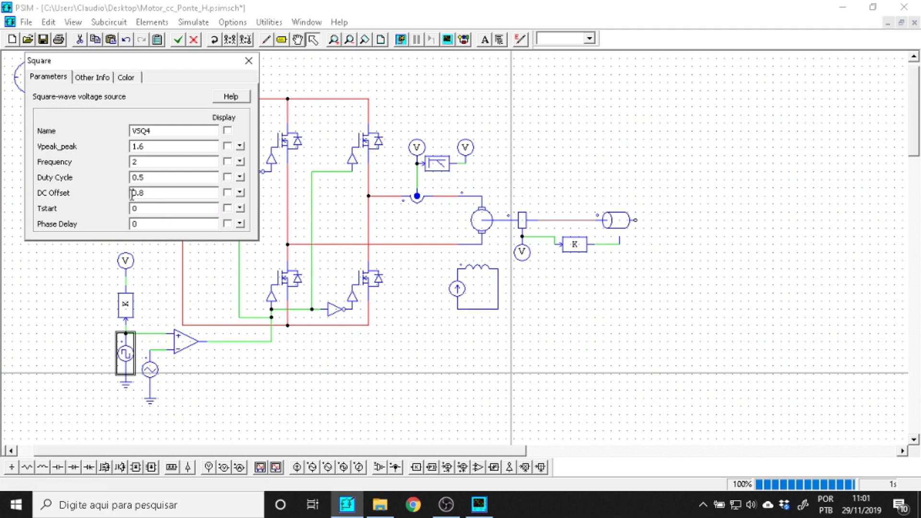
pyautogui.click(248, 61)
pyautogui.click(399, 39)
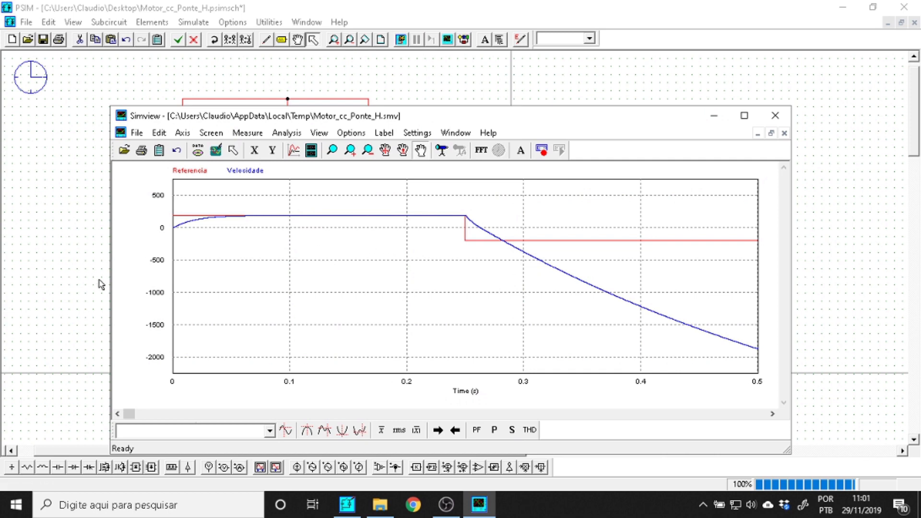
pyautogui.click(75, 318)
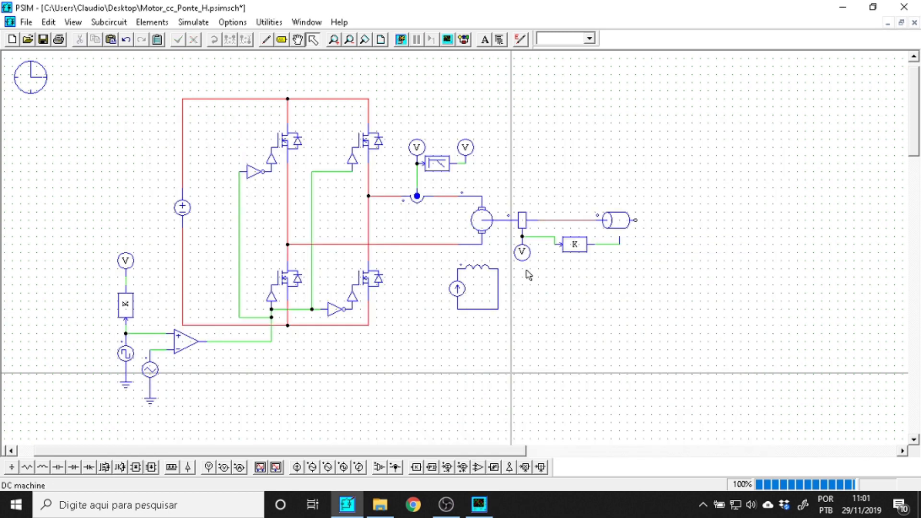
# Check the speed flag and moment of inertia parameters of the externally controlled mechanical load.
pyautogui.click(611, 223)
pyautogui.doubleClick(611, 223)
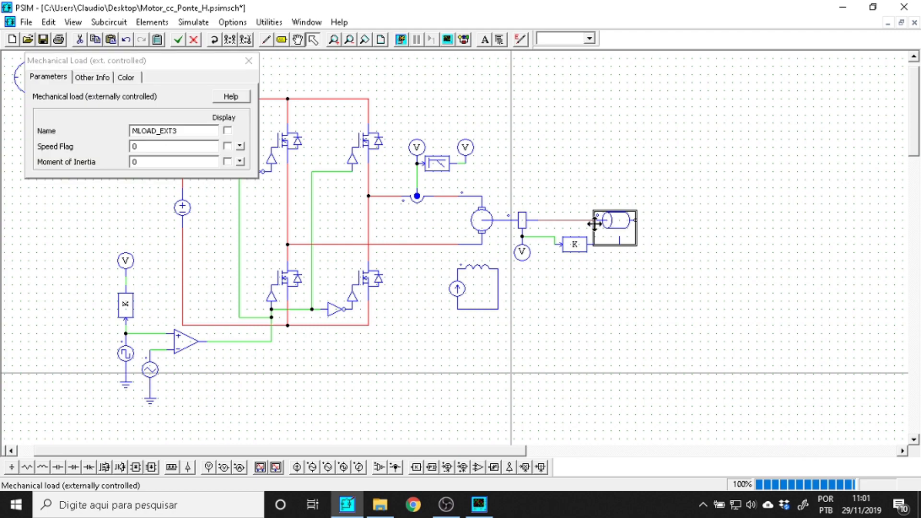
pyautogui.click(137, 146)
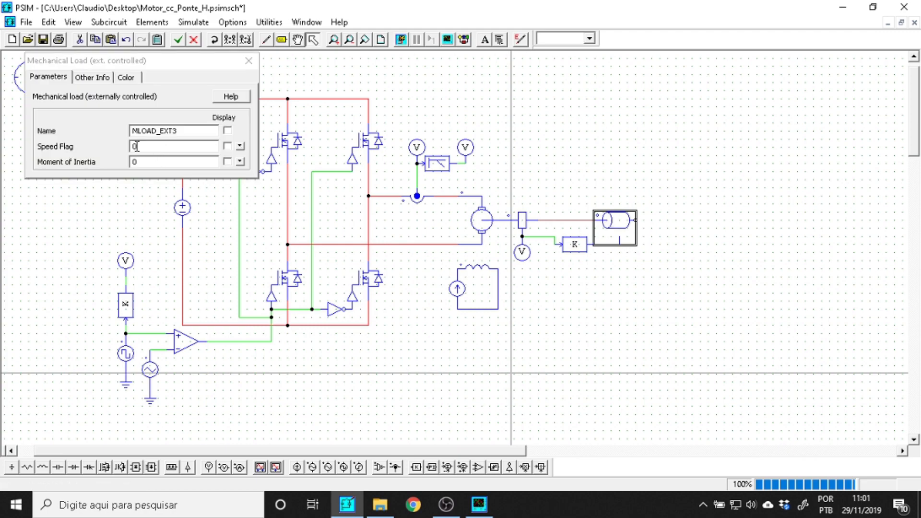
pyautogui.click(248, 60)
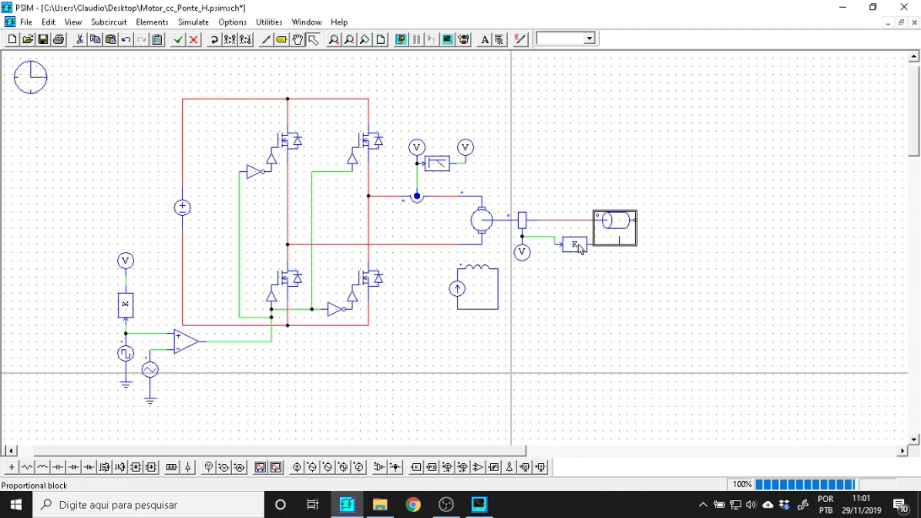
# Change the reference square-wave source's peak-to-peak value and DC offset so the scaled reference steps from about 240 to 50.
pyautogui.doubleClick(127, 355)
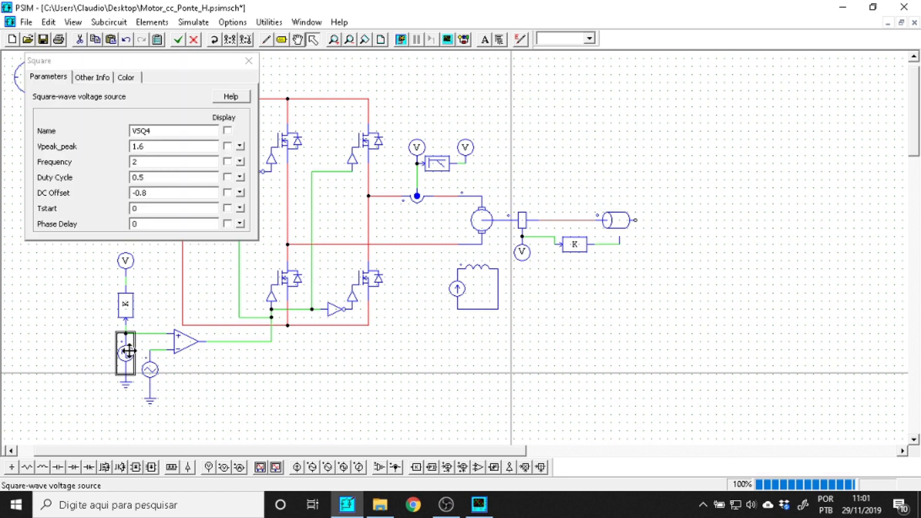
pyautogui.click(154, 197)
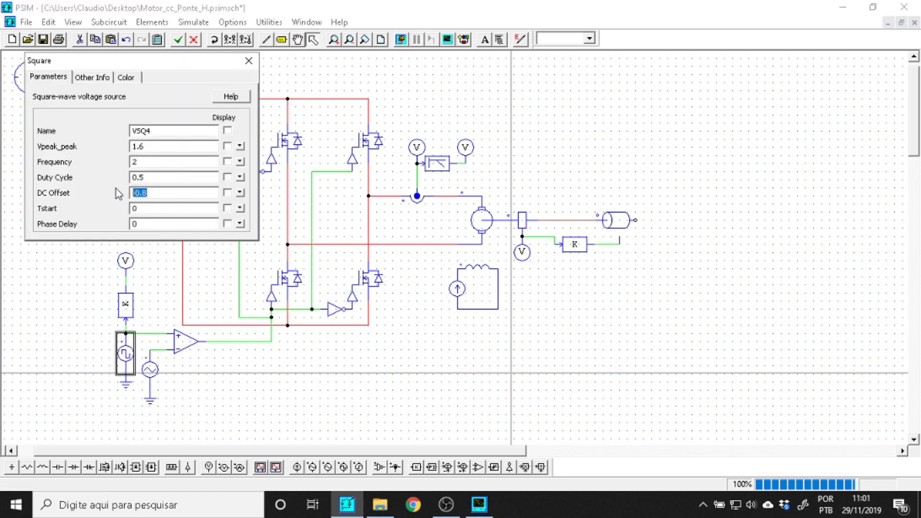
pyautogui.write('0')
pyautogui.write('0')
pyautogui.click(248, 61)
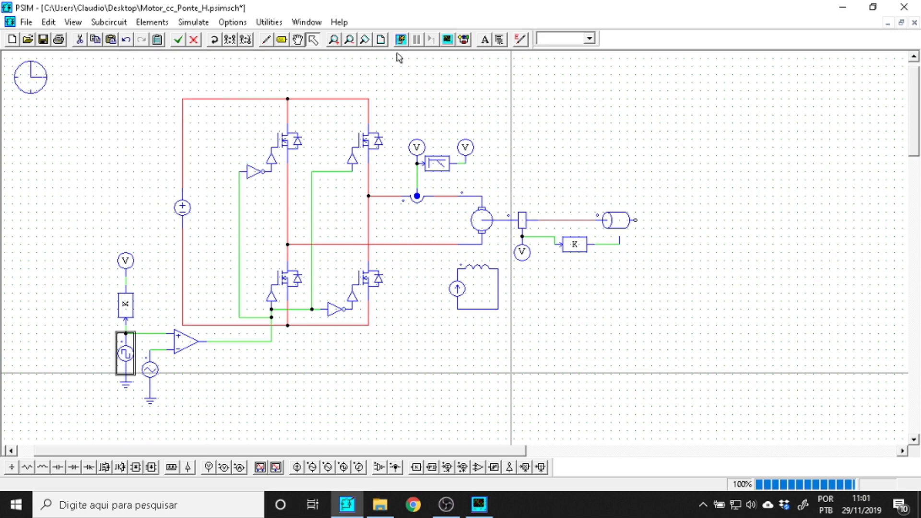
# Simulate the motor with the adjusted reference, return to the schematic and save it.
pyautogui.click(399, 41)
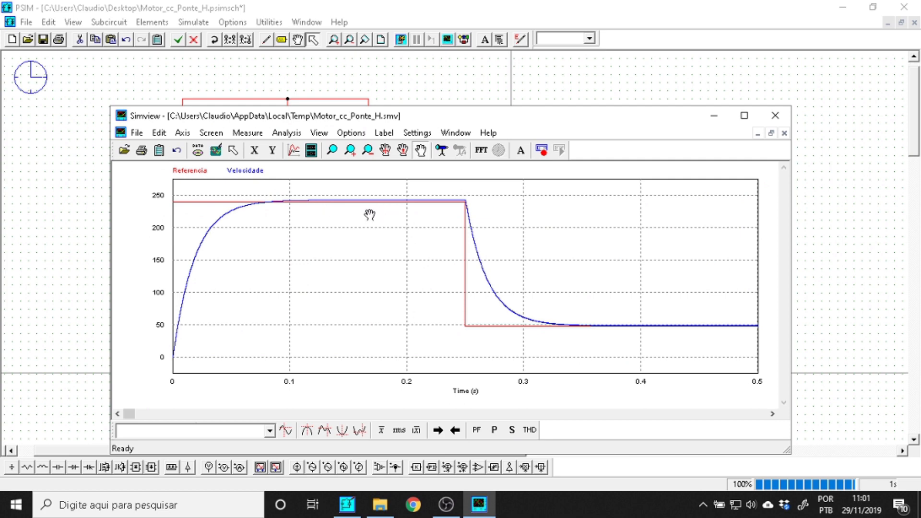
pyautogui.click(854, 300)
pyautogui.click(48, 41)
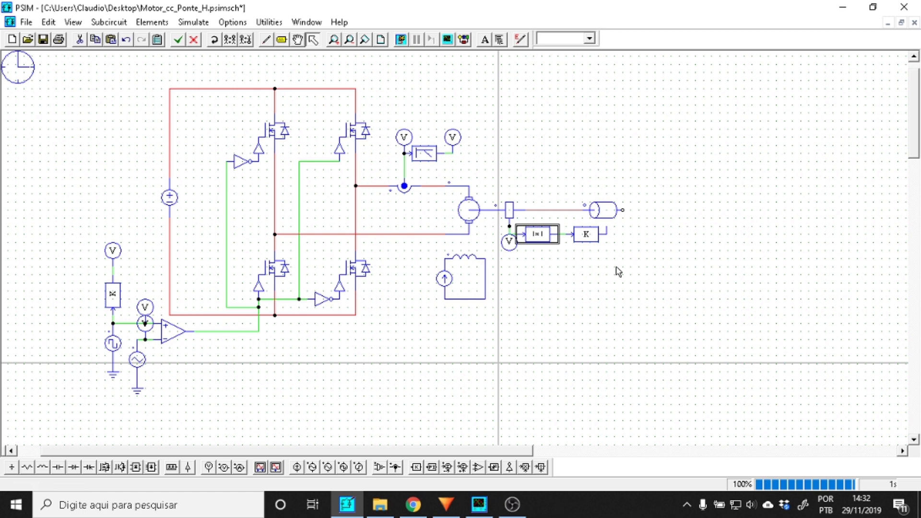
# Move the externally controlled mechanical load slightly farther along the shaft, aligning its control terminal with the gain block's output wire.
pyautogui.moveTo(654, 285); pyautogui.dragTo(494, 178)
pyautogui.click(639, 245)
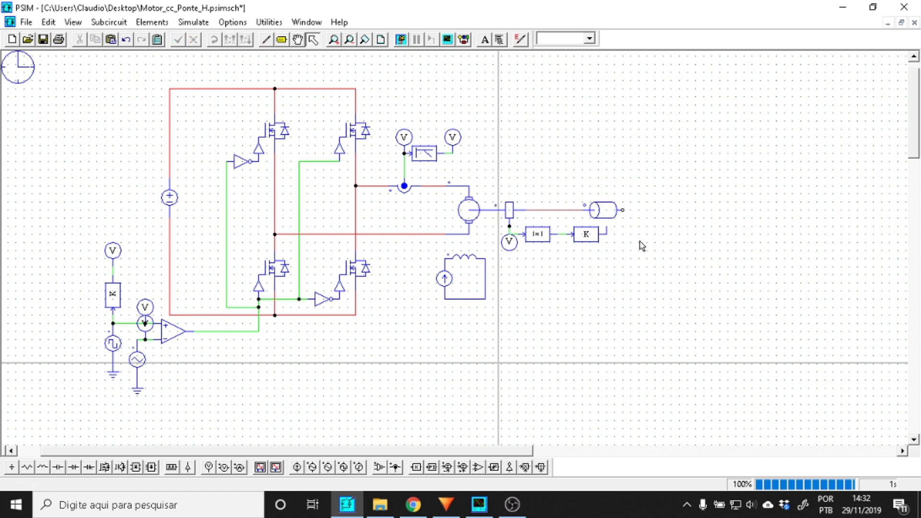
pyautogui.click(607, 211)
pyautogui.moveTo(607, 211); pyautogui.dragTo(619, 211)
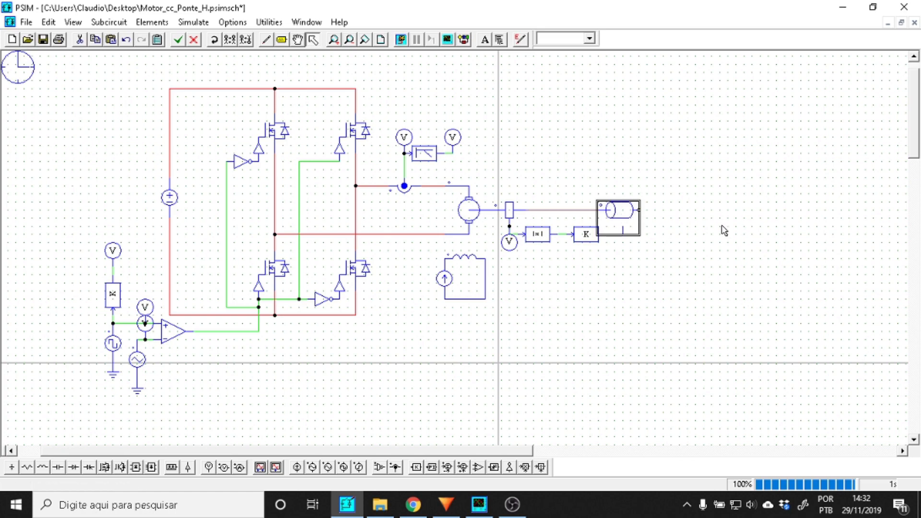
pyautogui.click(703, 222)
pyautogui.click(610, 209)
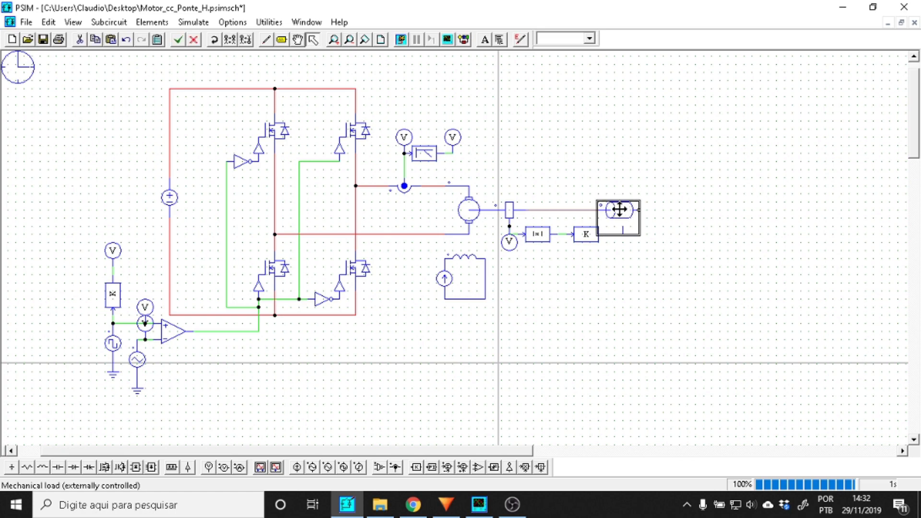
pyautogui.moveTo(617, 207); pyautogui.dragTo(612, 210)
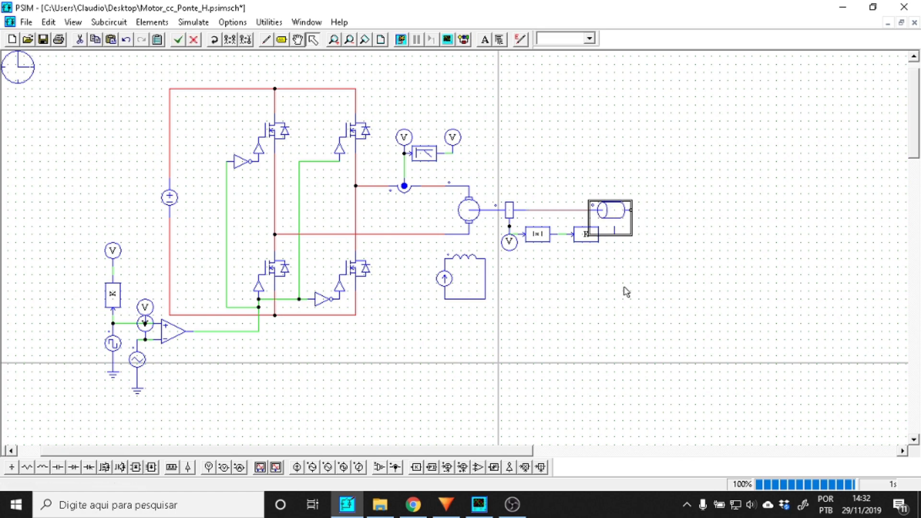
pyautogui.click(609, 273)
pyautogui.moveTo(551, 241); pyautogui.dragTo(542, 242)
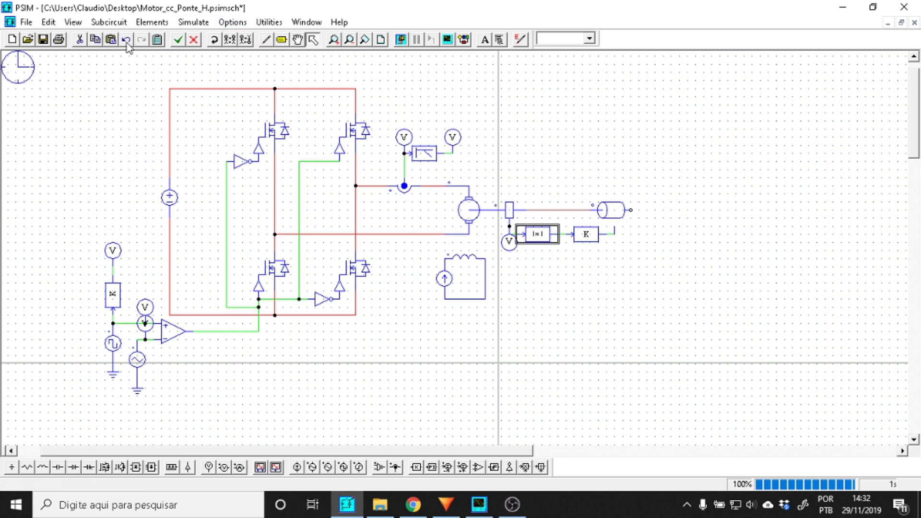
# Simulate the motor with the absolute-value block feeding the load gain, enlarge the reference and speed plot, and return to the schematic.
pyautogui.click(401, 43)
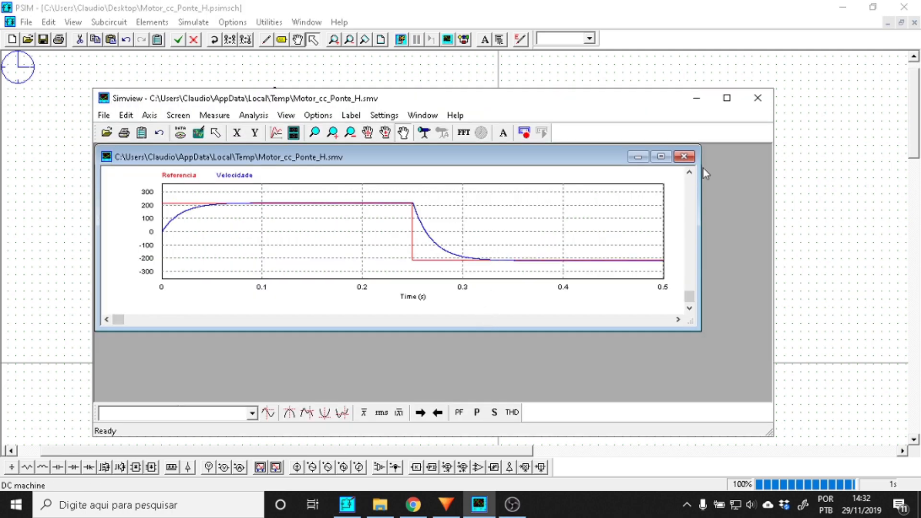
pyautogui.click(661, 156)
pyautogui.click(727, 99)
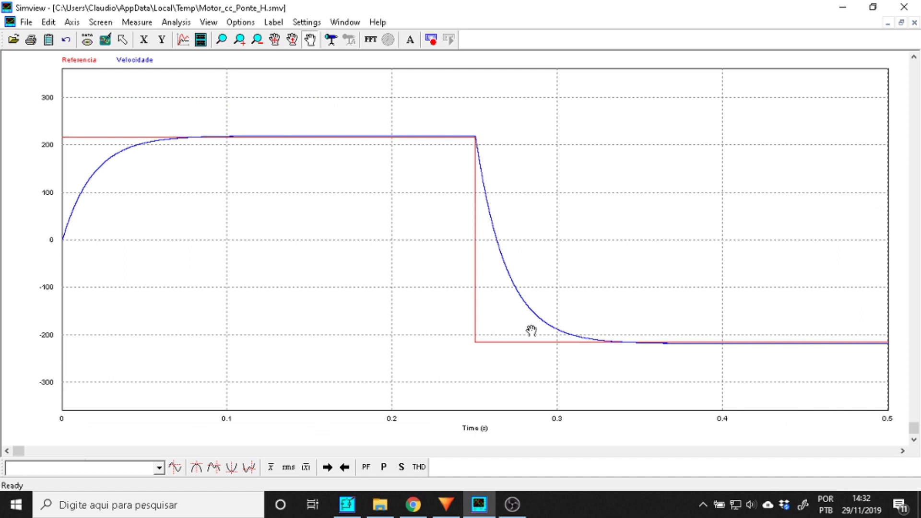
pyautogui.click(843, 7)
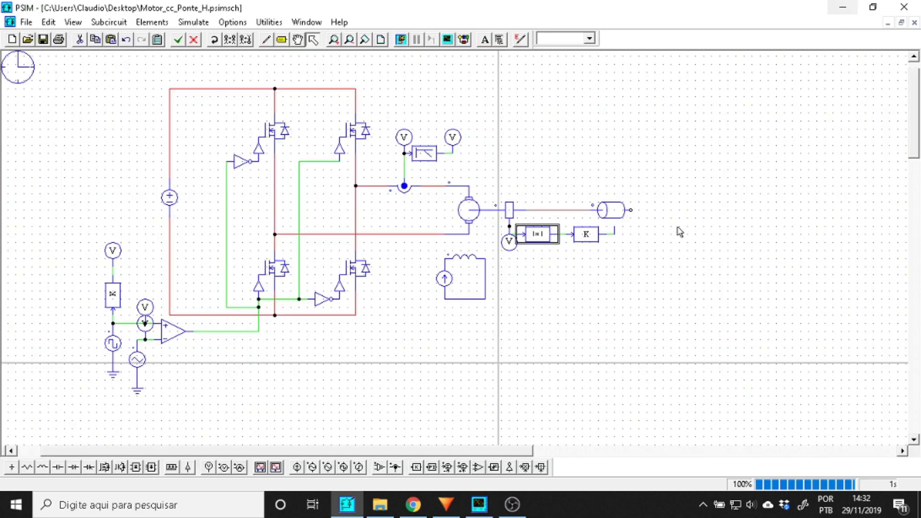